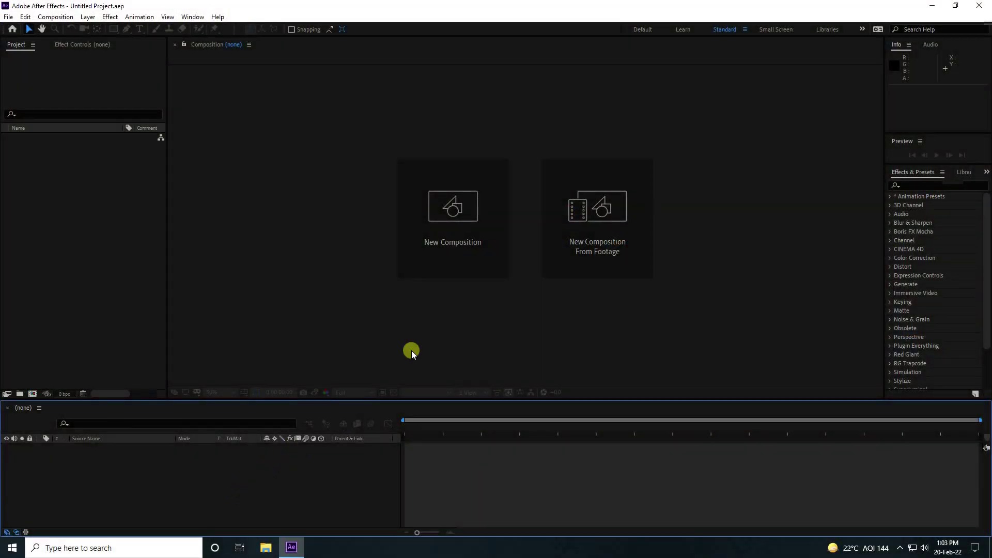
Create Comp 1 from the HDTV 1080 preset and import Final Logo.png (2084×2084)
click(445, 246)
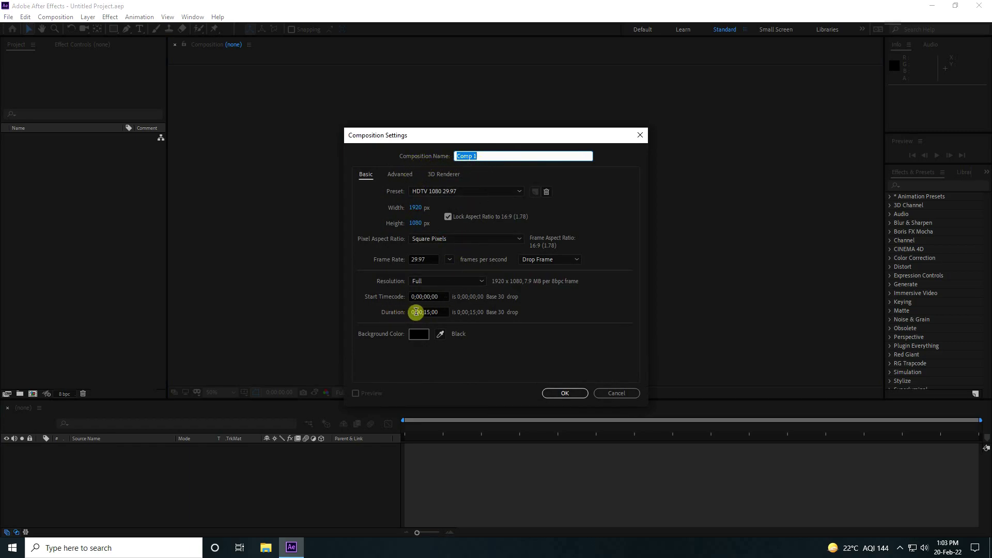
click(565, 393)
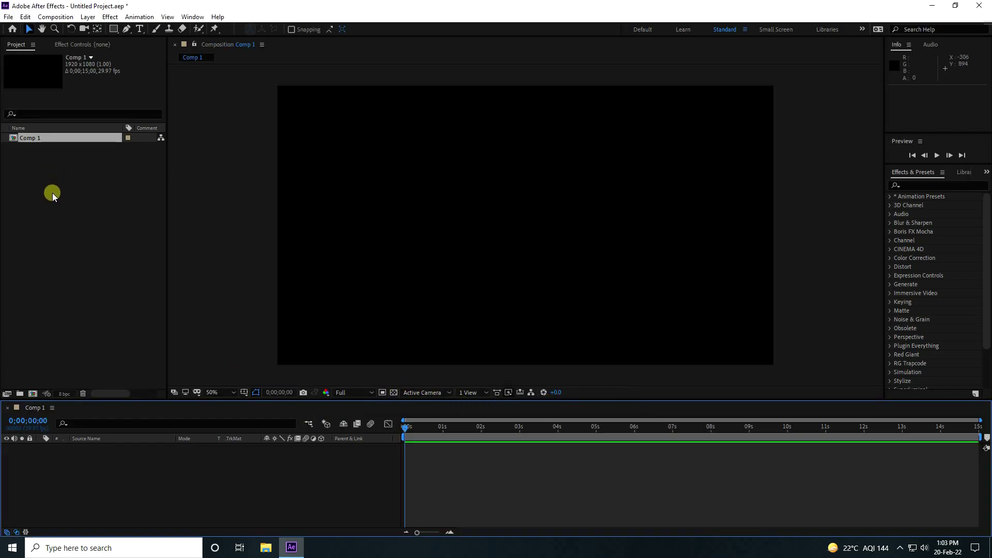
right_click(54, 190)
mouse_move(102, 243)
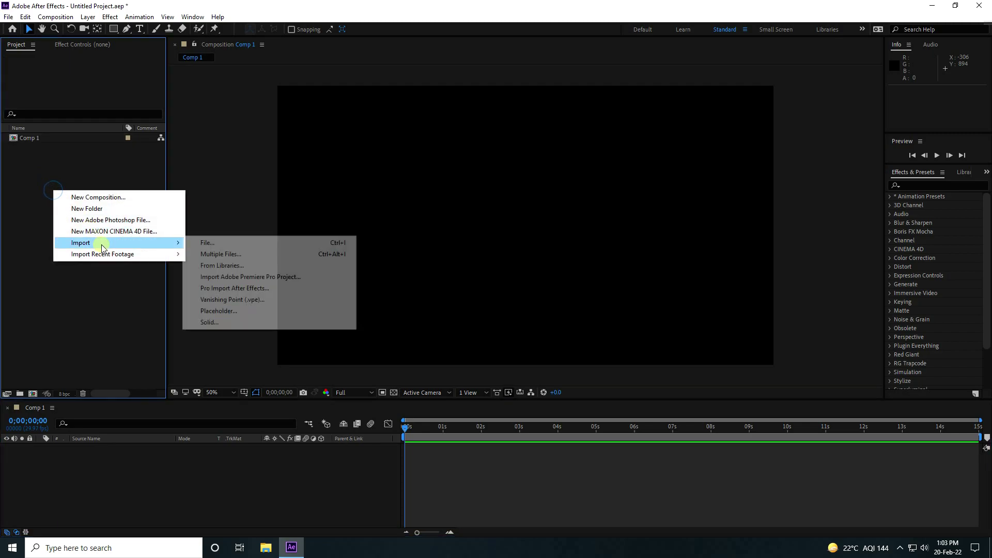
click(197, 245)
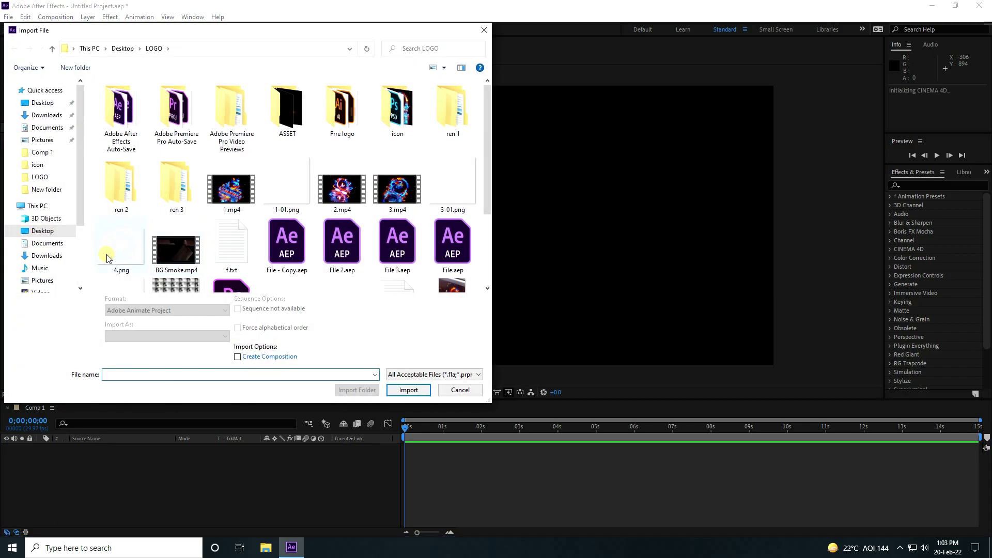
scroll(109, 259, down, 2)
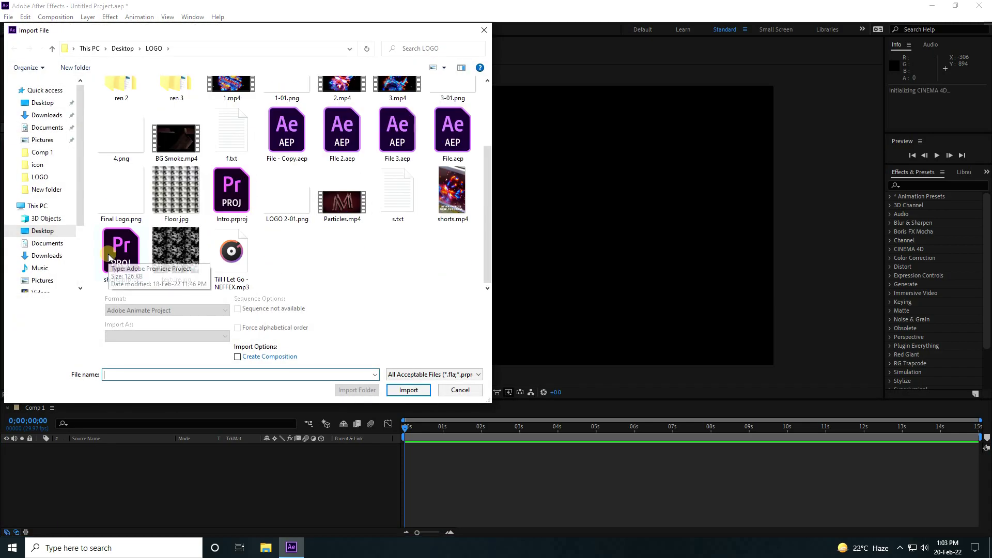
click(123, 198)
click(408, 389)
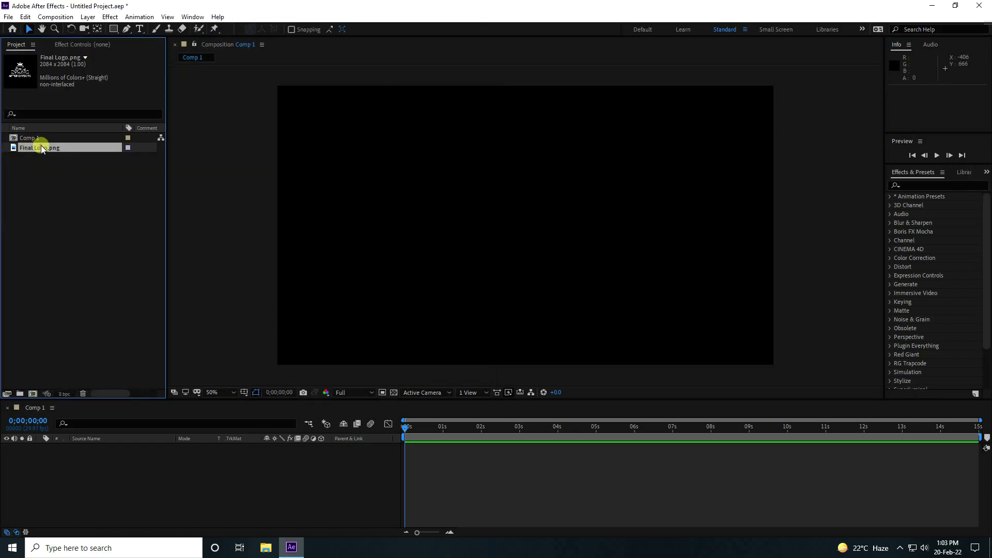
Add Final Logo.png to Comp 1 and scale it to 60%
drag(42, 149, 183, 460)
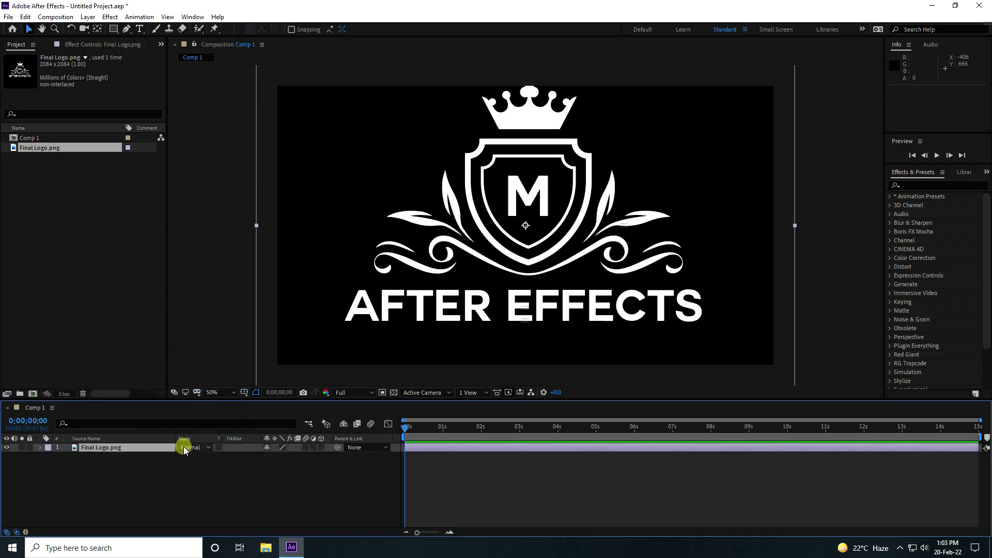
key(comma)
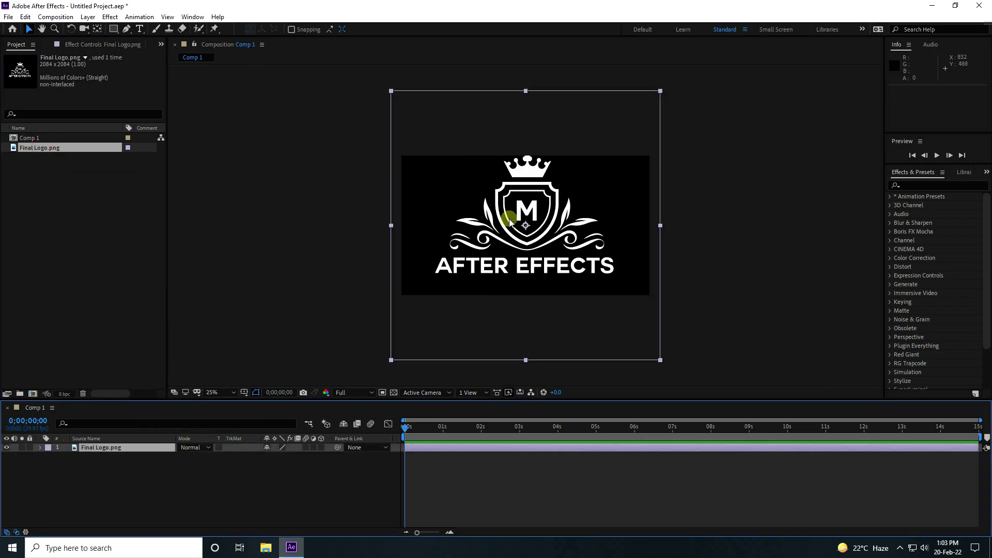
key(period)
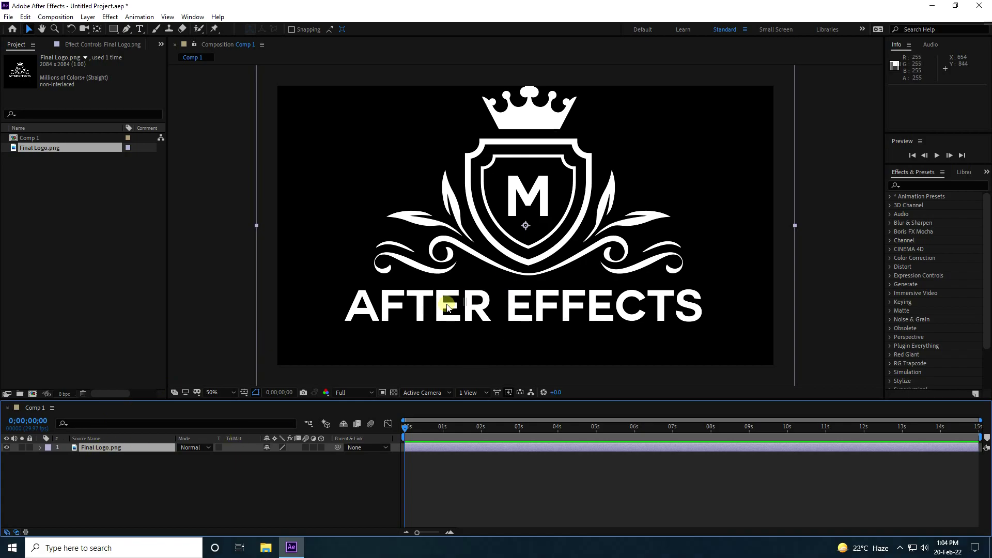
click(95, 452)
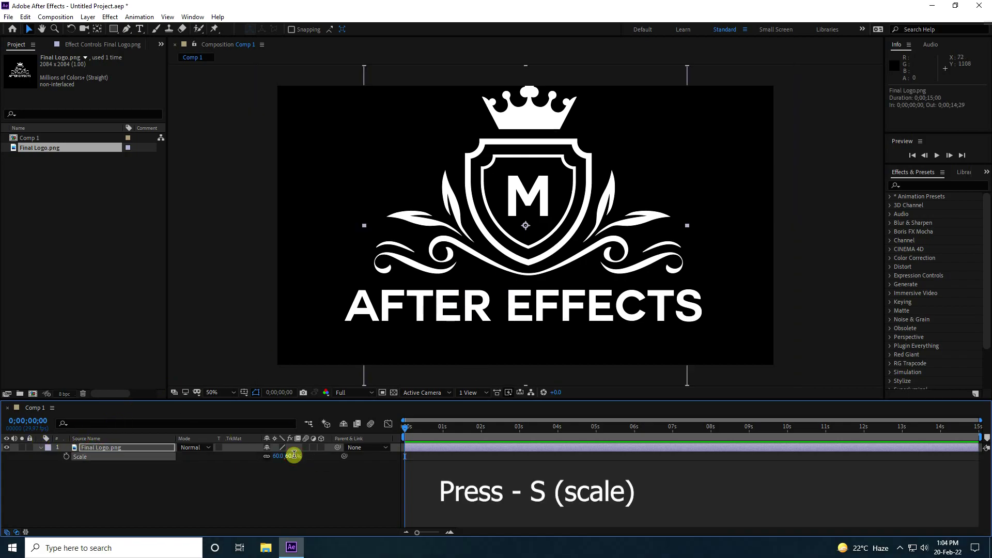
text(60)
key(Return)
Raise the logo's position to 960,450
key(p)
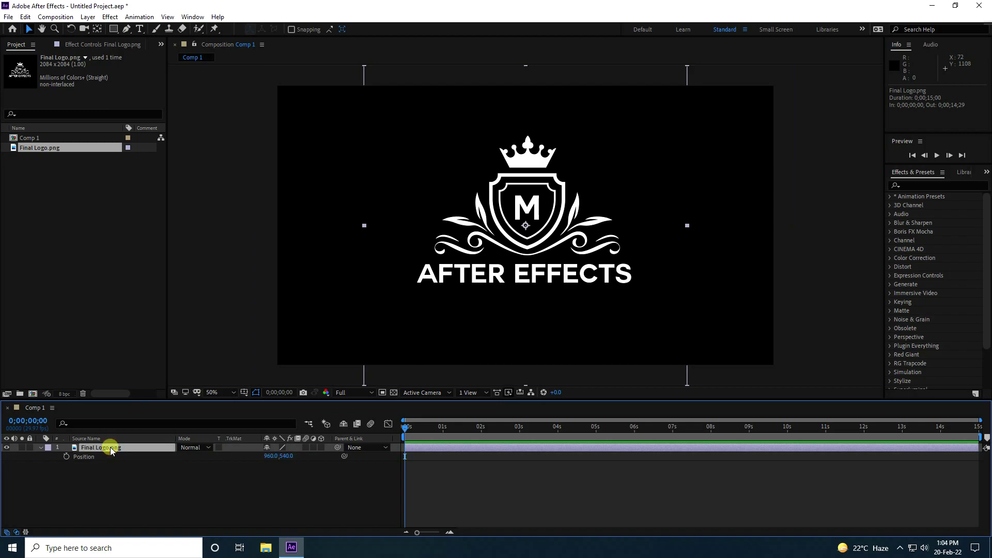
click(289, 456)
text(450)
key(Return)
key(comma)
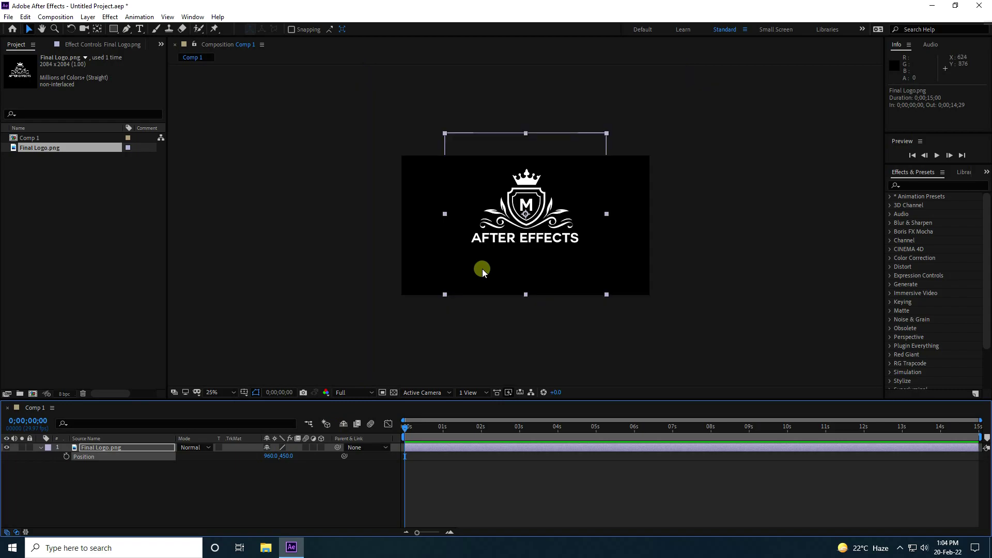
key(period)
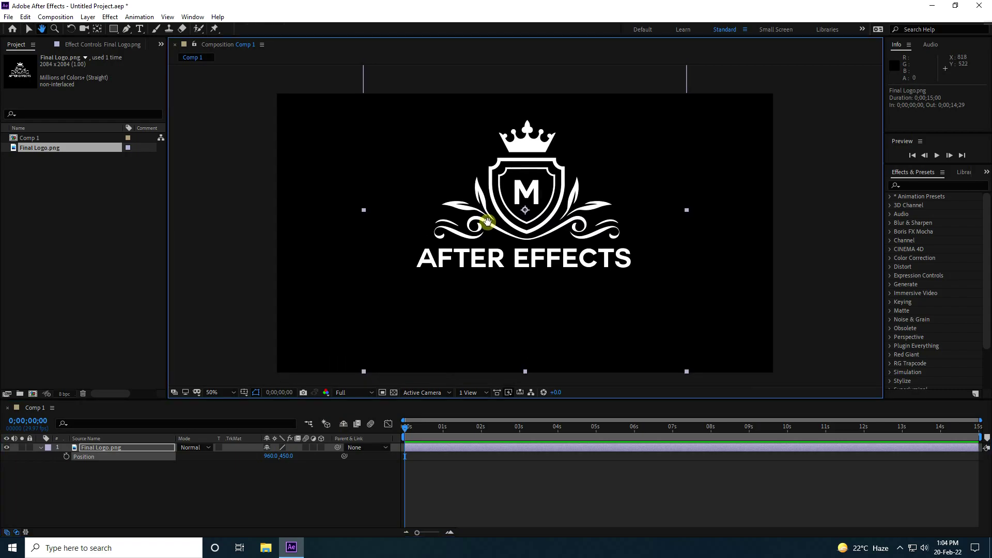
Pre-compose the logo layer as LOGO, moving all attributes into the new composition
click(89, 458)
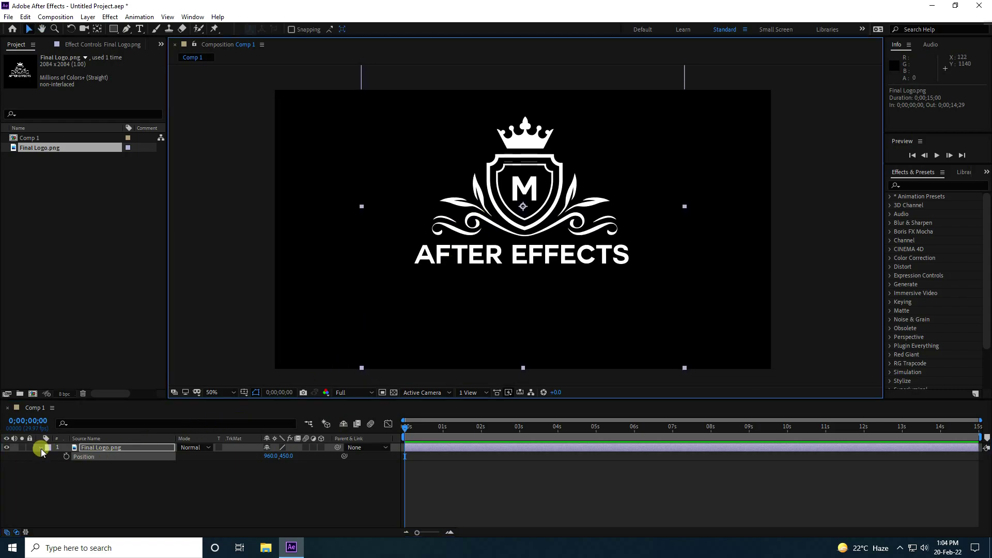
click(41, 449)
right_click(102, 446)
click(145, 403)
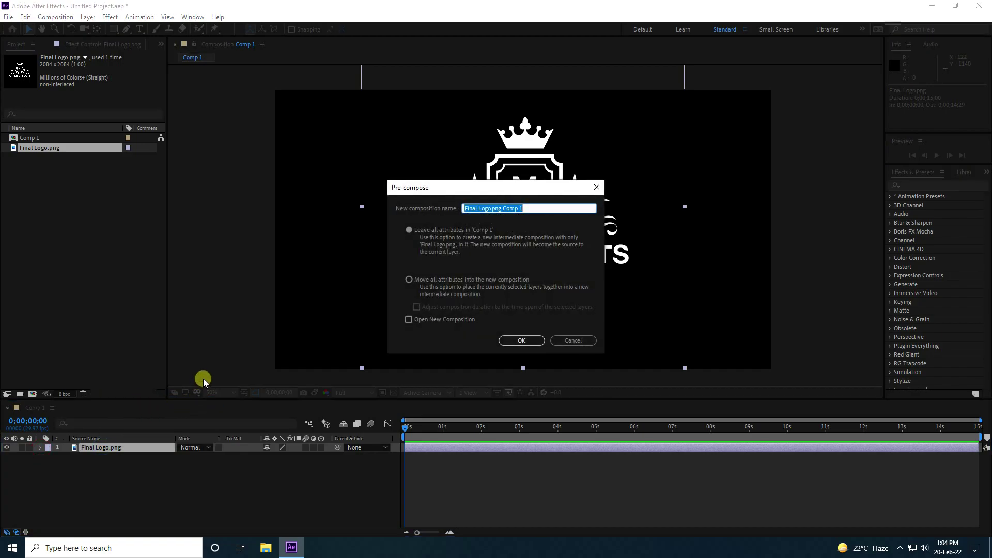
text(LO)
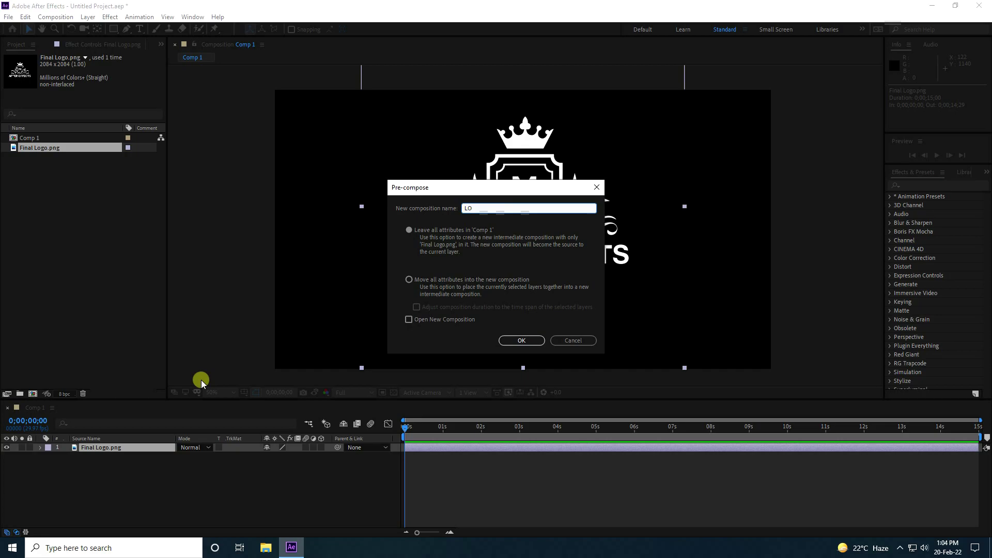
text(GO)
click(414, 280)
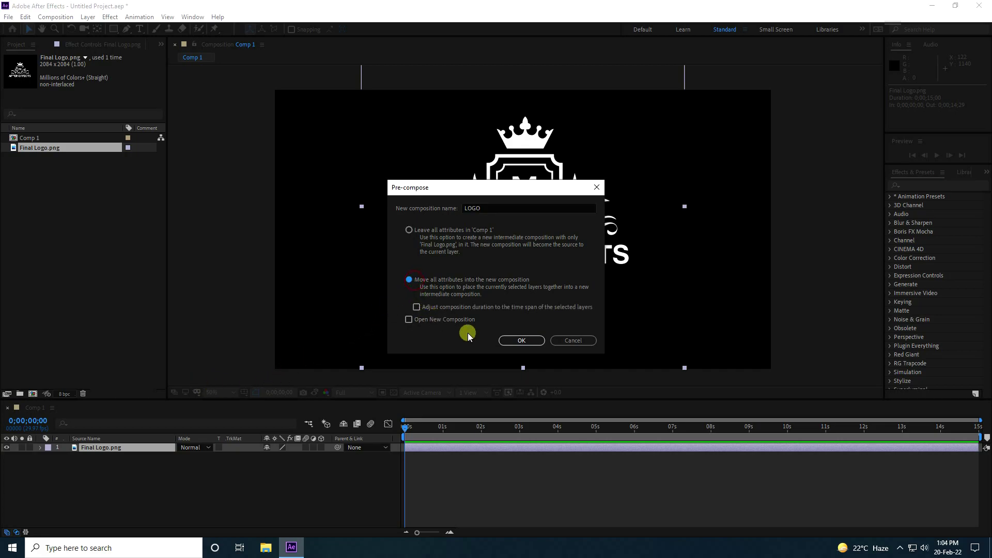
click(526, 343)
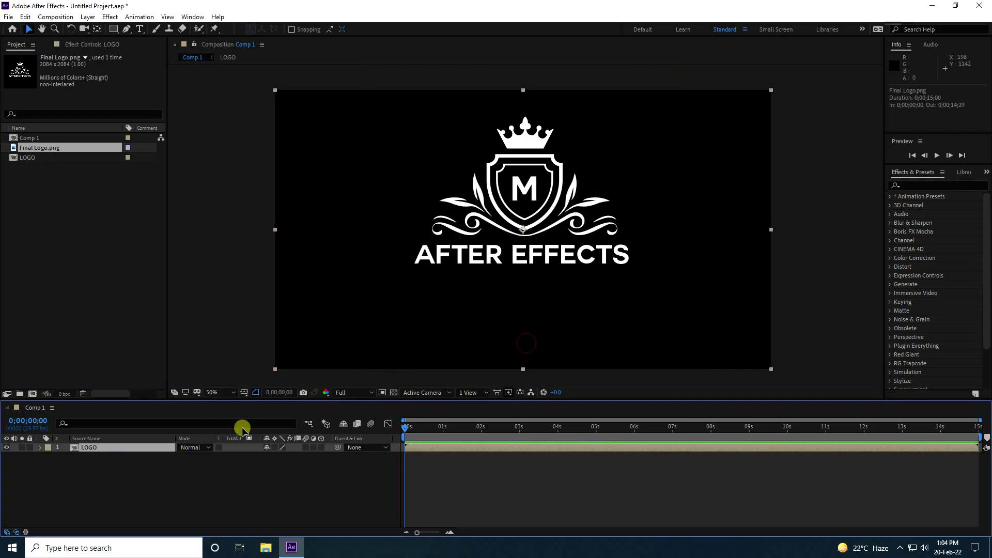
click(82, 478)
click(93, 448)
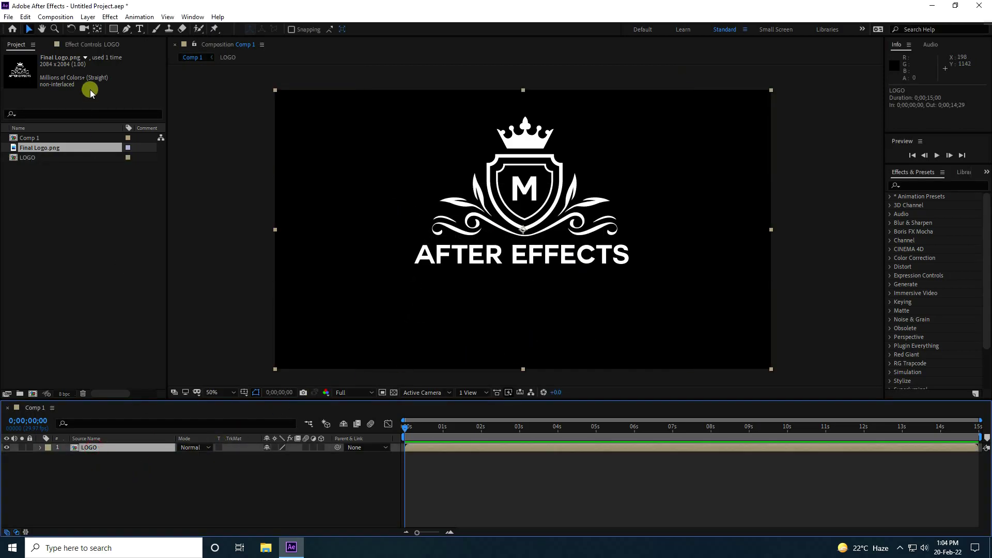
Run Layer > Auto-trace on the LOGO layer with default settings
click(88, 16)
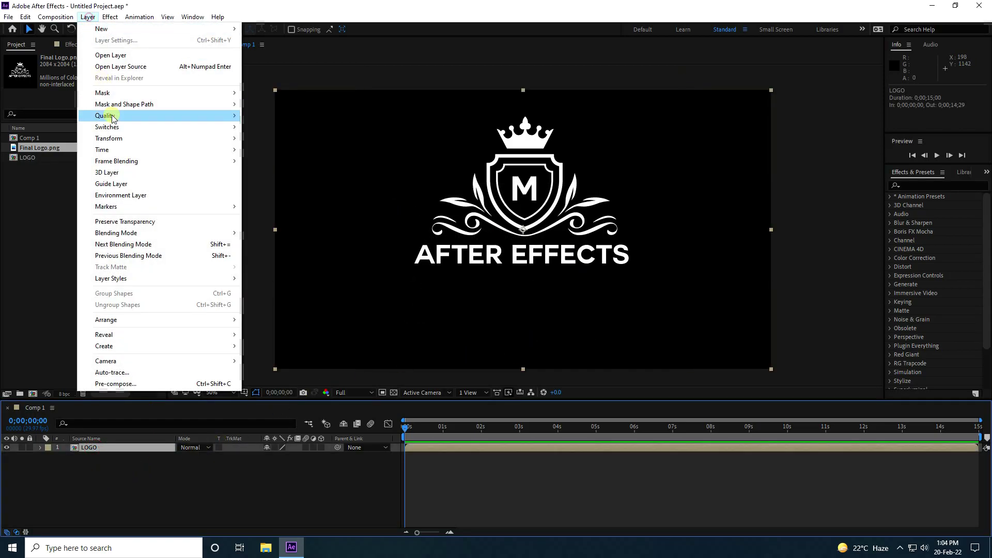
click(113, 373)
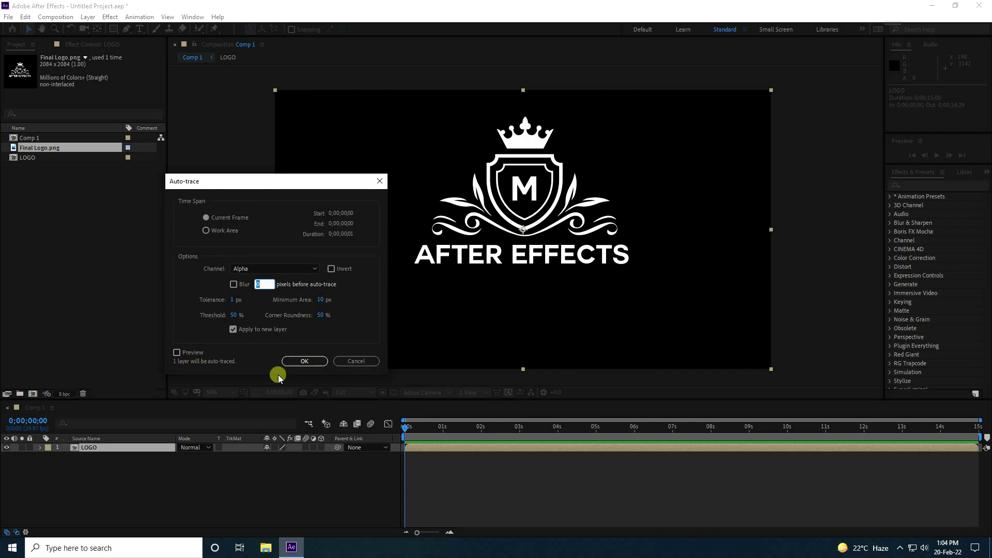
click(295, 360)
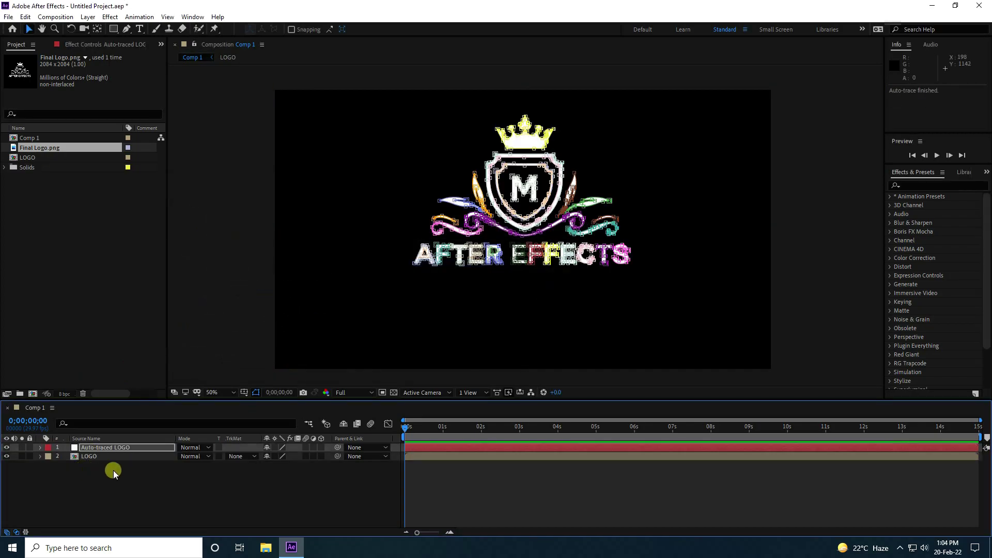
Rename the Auto-traced LOGO layer to SABER
click(98, 447)
right_click(100, 447)
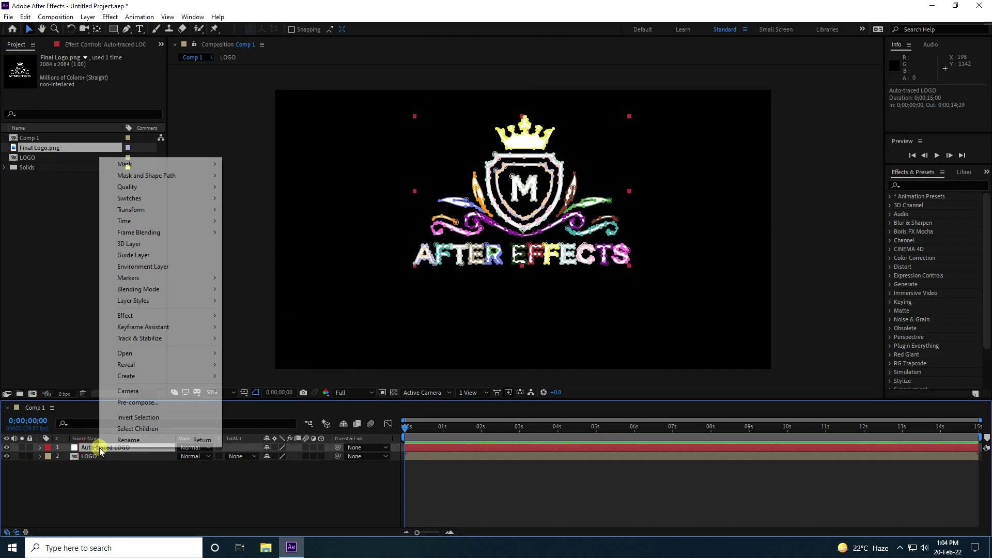
click(128, 440)
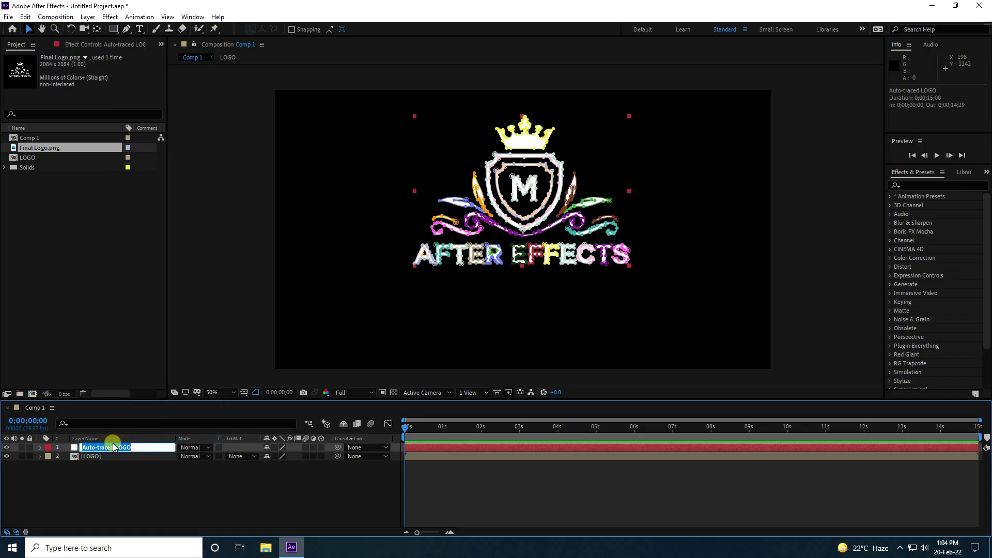
text(SABER)
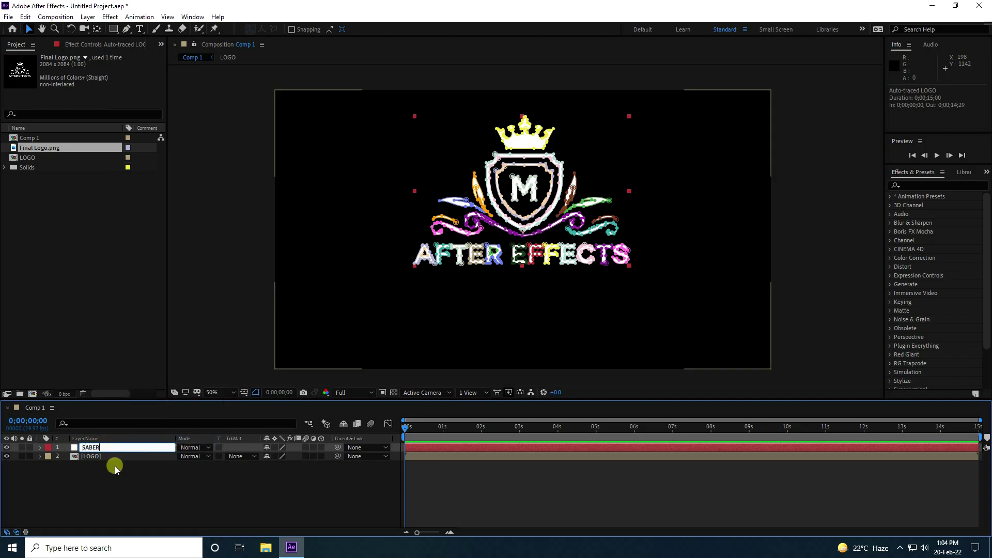
click(103, 482)
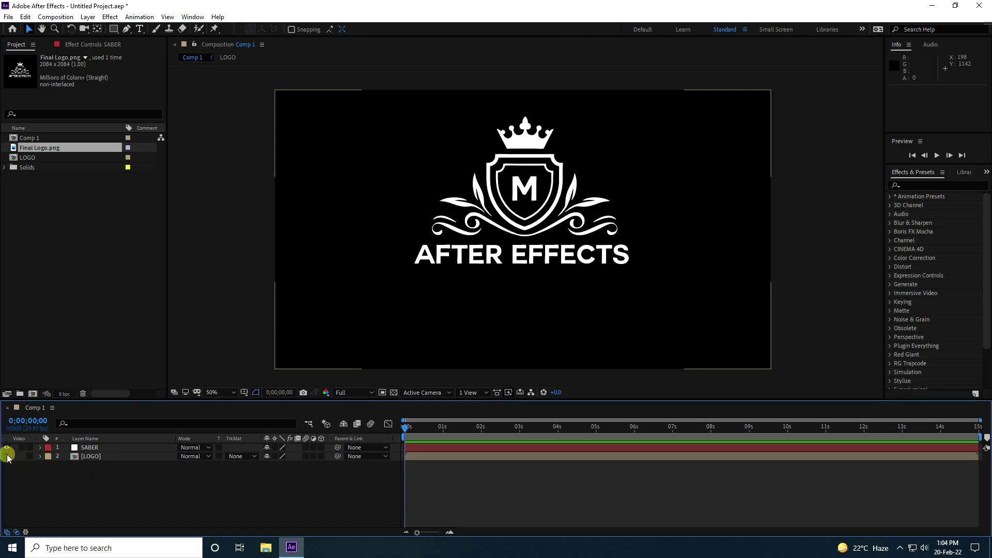
click(89, 448)
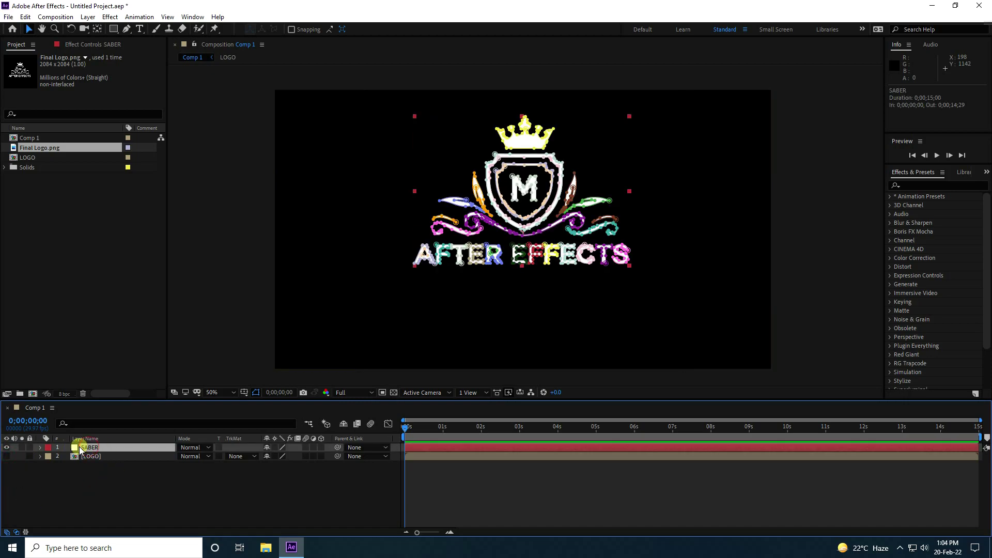
Apply the Saber effect to SABER with Core Type set to Layer Masks
click(110, 17)
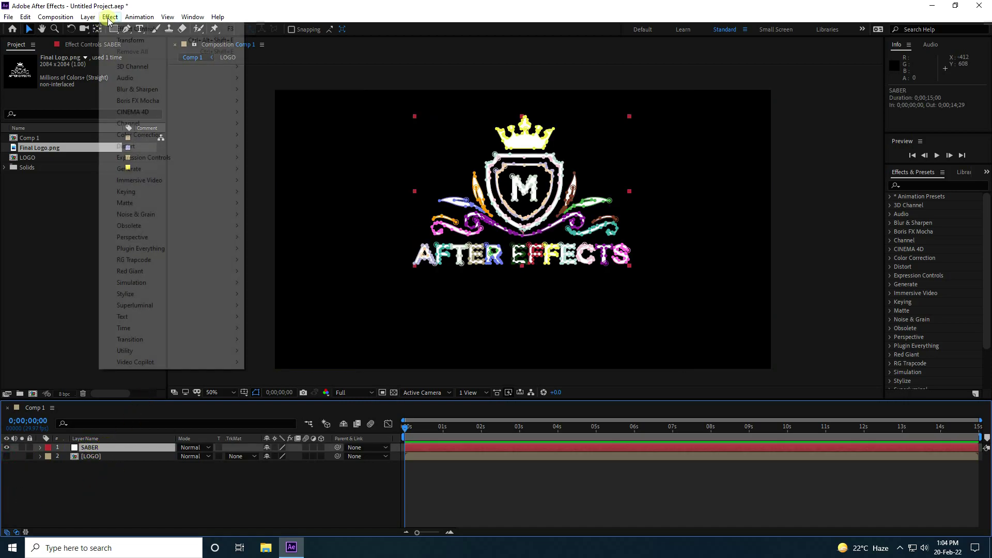
mouse_move(160, 361)
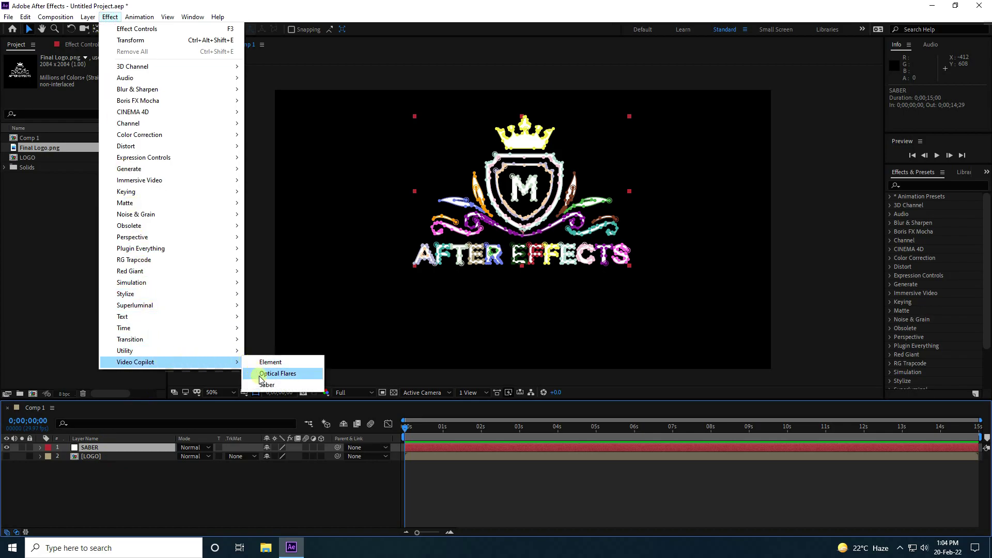
click(282, 385)
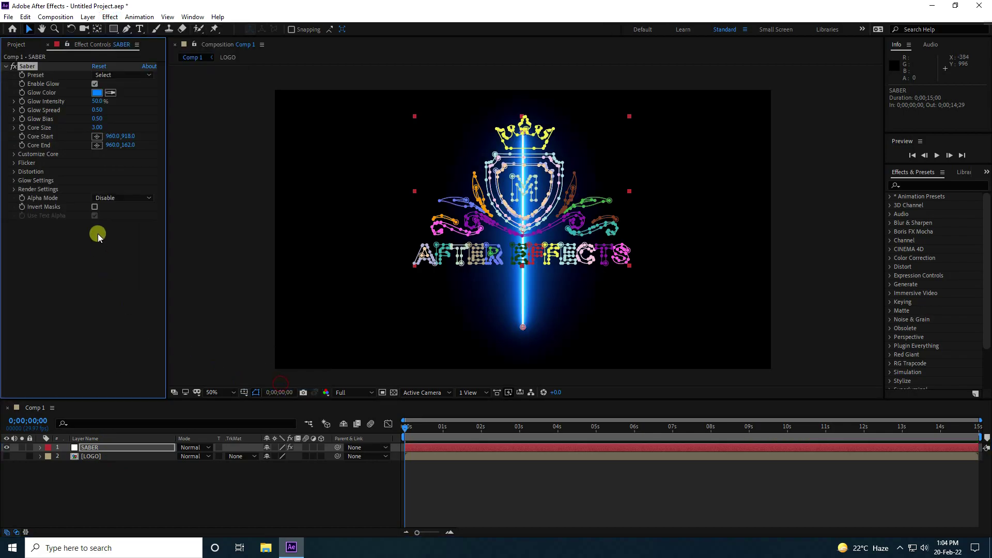
click(14, 154)
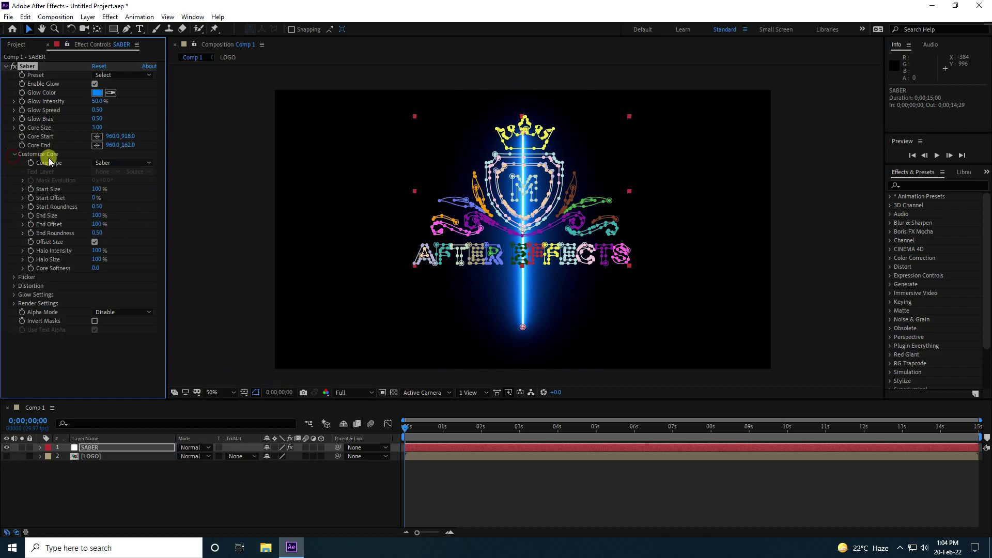
click(115, 163)
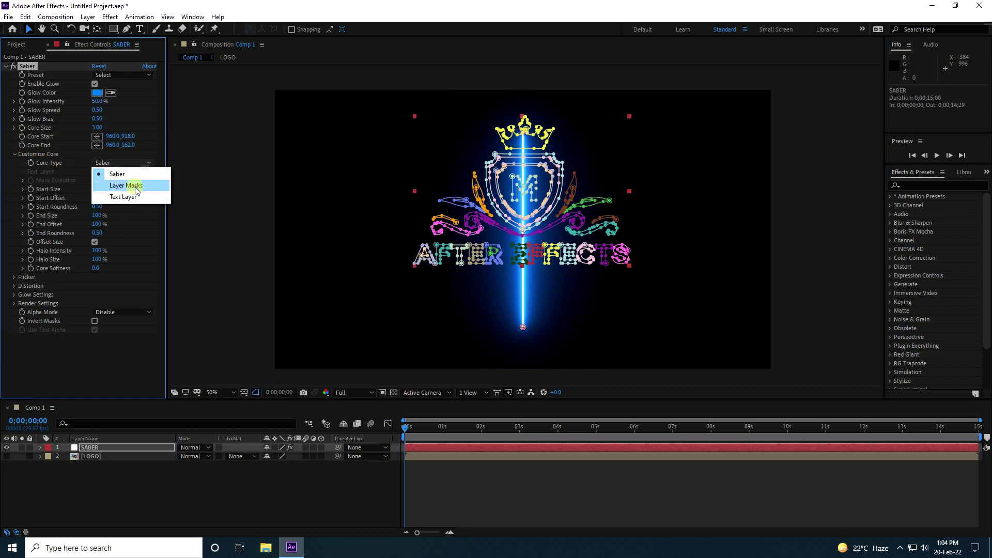
click(127, 186)
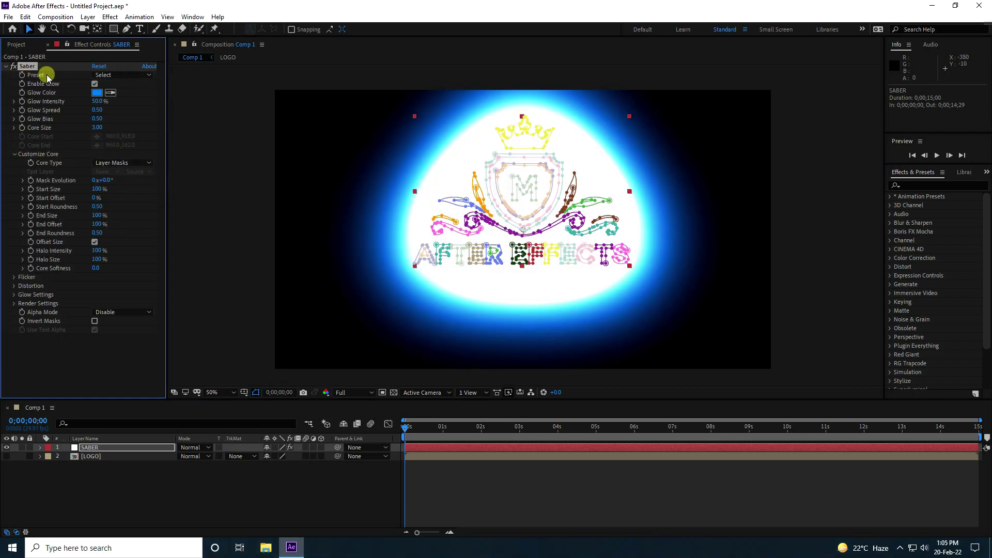
Apply the Arc Reactor Saber preset and hide the mask paths
click(116, 75)
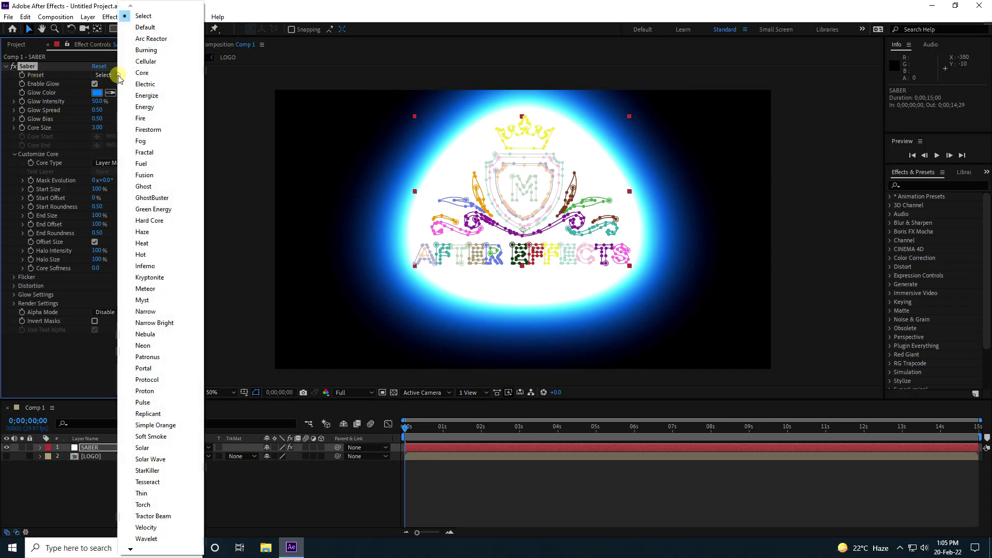
click(150, 40)
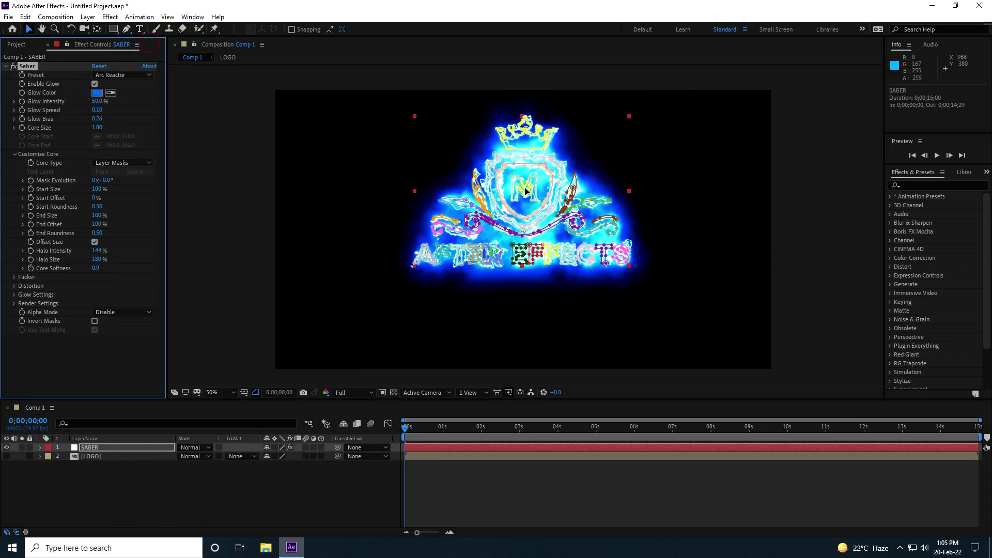
scroll(526, 192, up, 2)
click(180, 499)
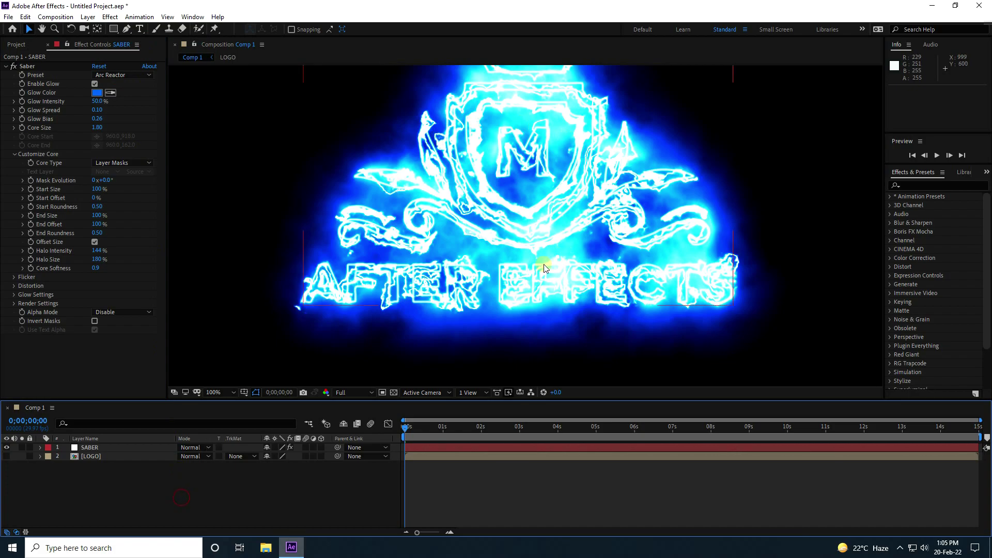
click(33, 97)
Change the Saber glow colour to orange, hue 24 (FF6600)
click(97, 92)
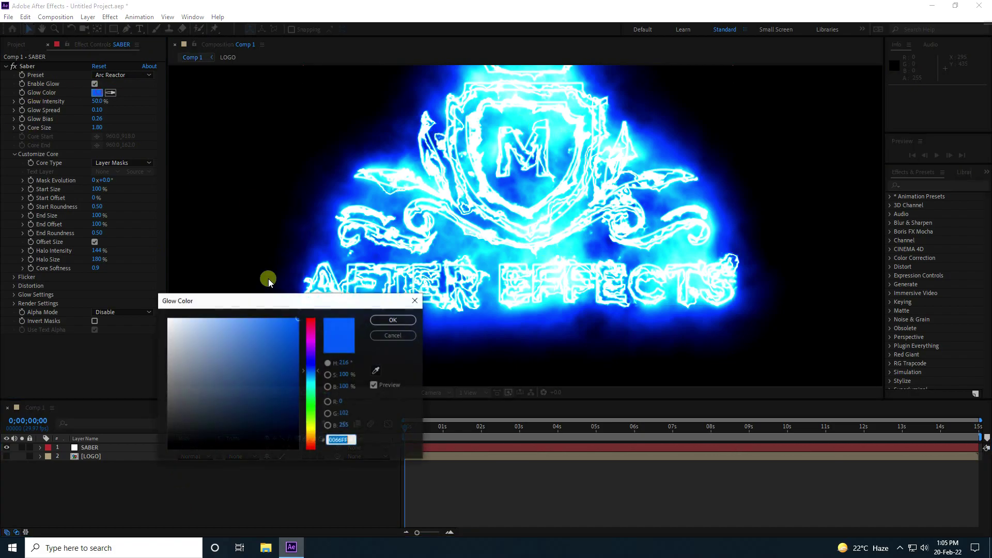
click(345, 363)
text(24)
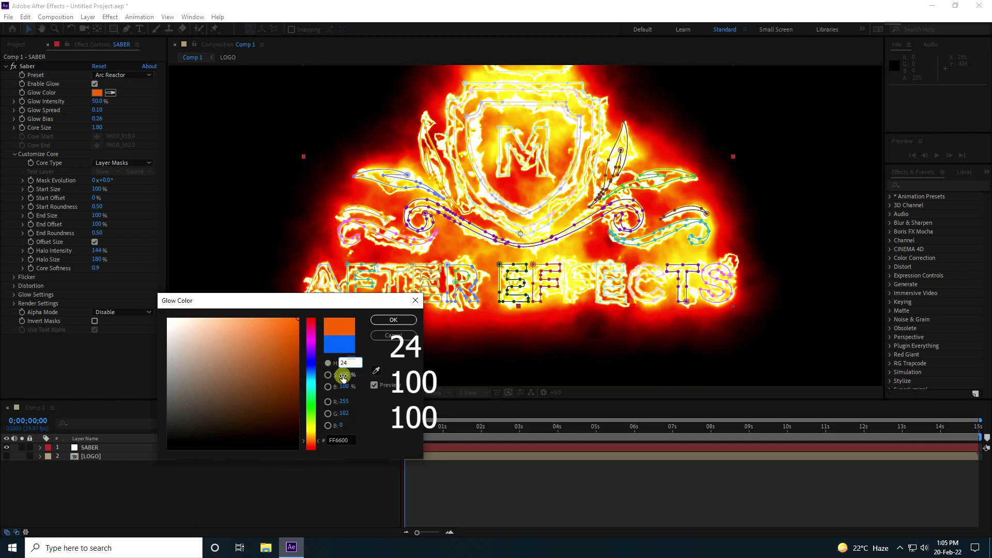
click(393, 320)
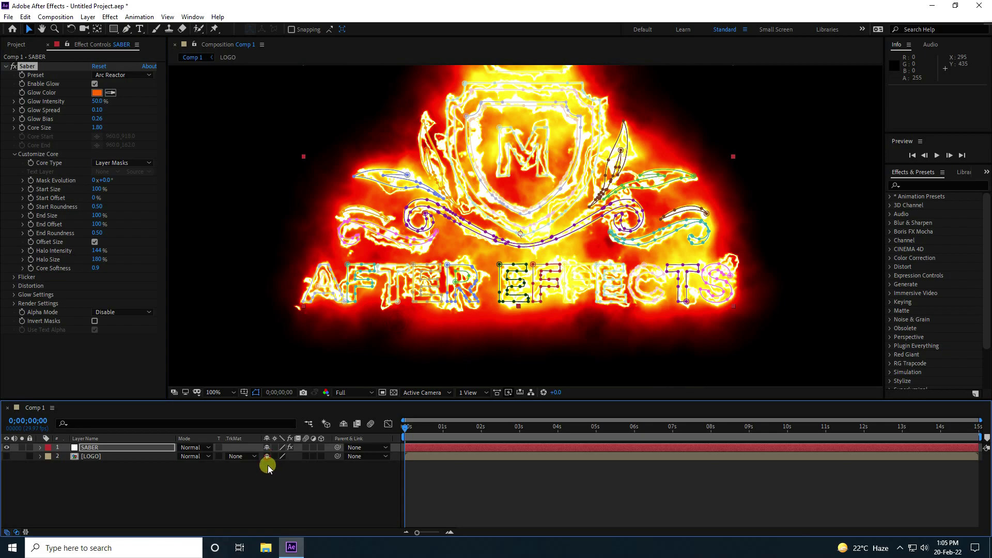
key(comma)
click(290, 230)
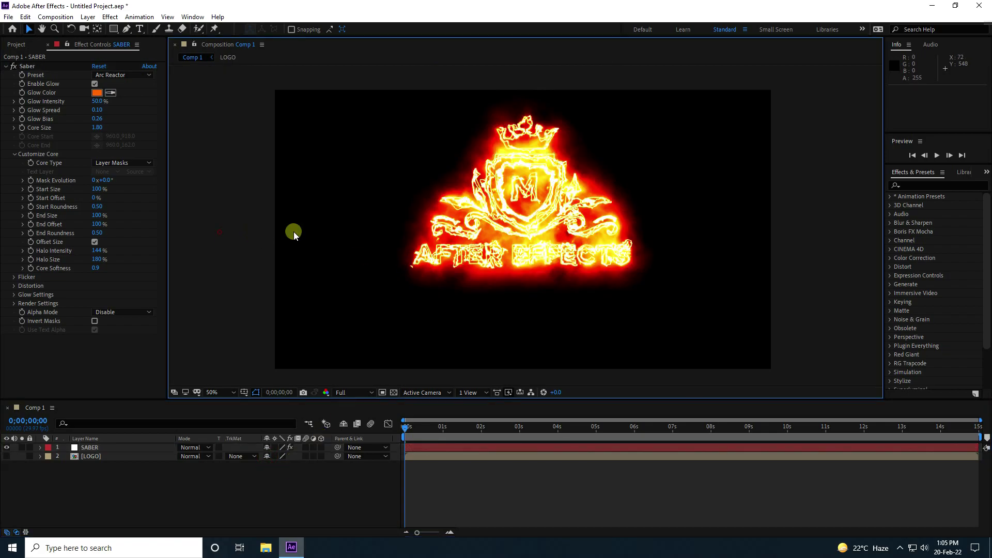
key(period)
drag(501, 205, 502, 273)
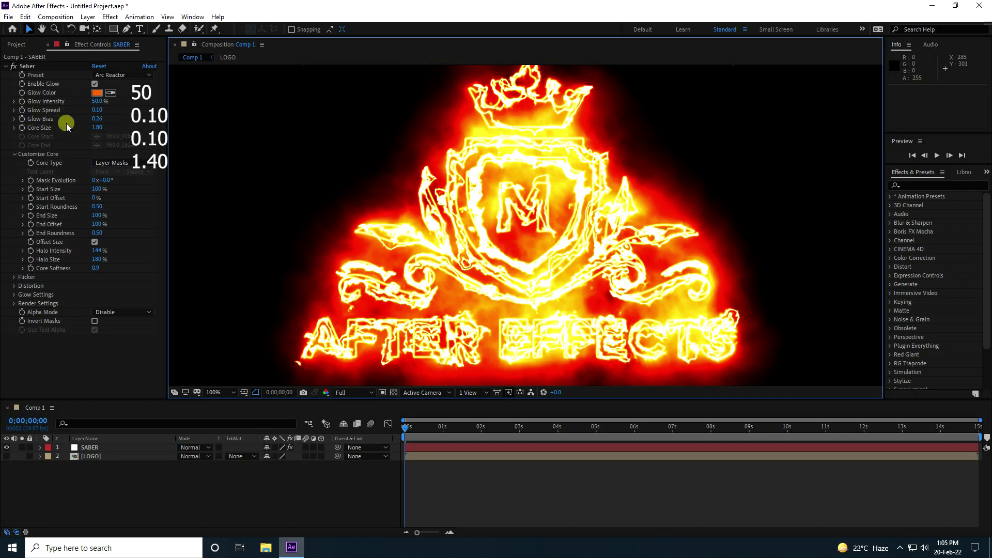
Set Saber's Glow Bias to 0.10 and Core Size to 1.40
click(99, 120)
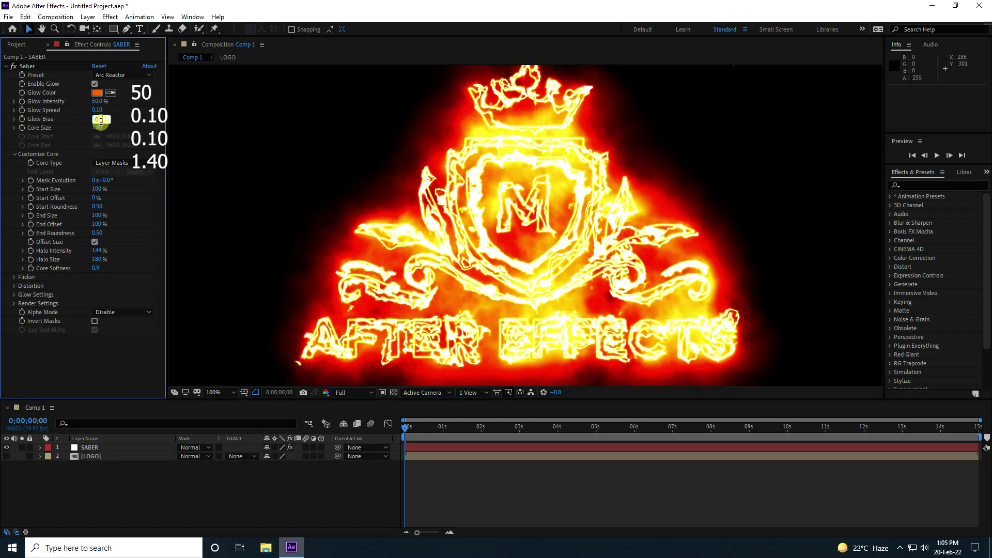
click(98, 128)
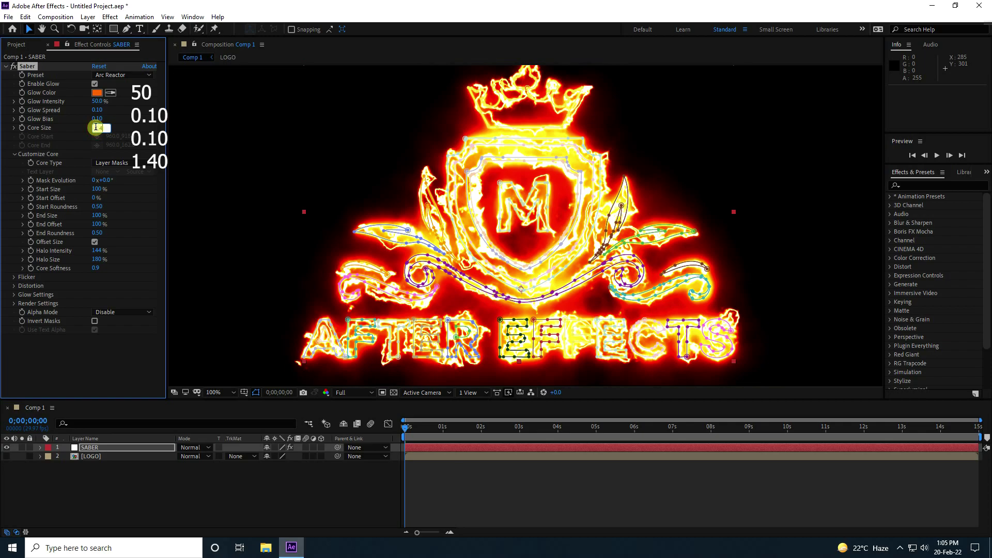
key(Return)
click(336, 500)
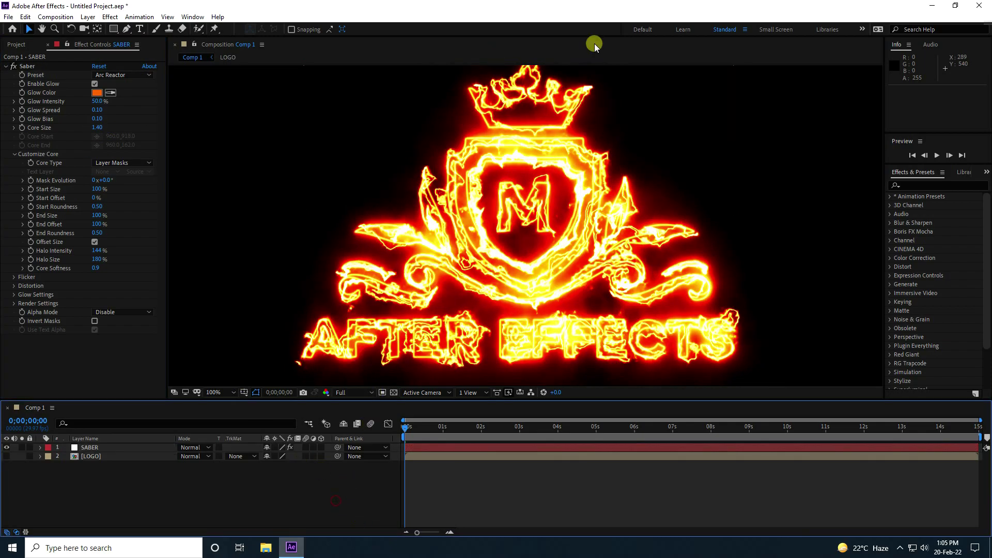
click(505, 239)
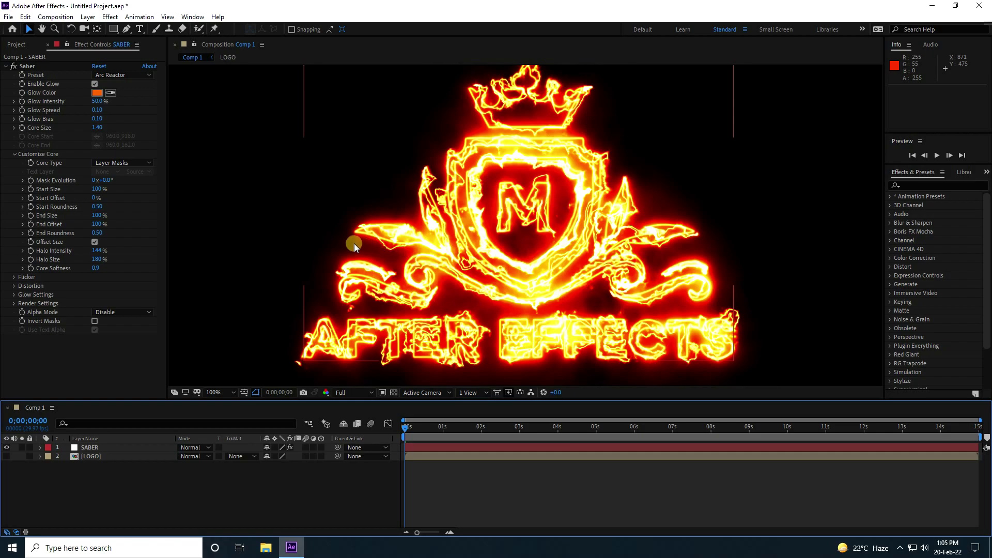
click(298, 232)
click(308, 233)
click(46, 172)
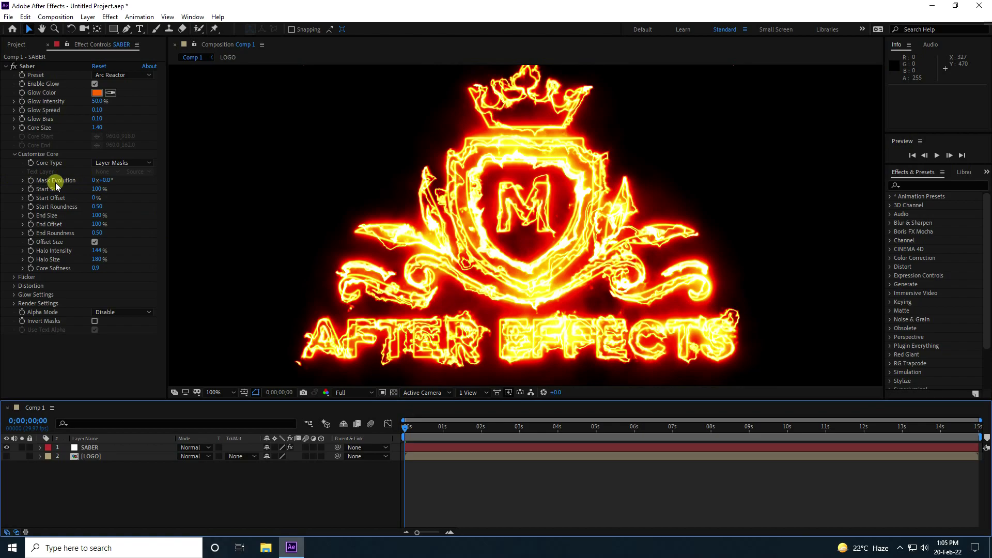
click(30, 180)
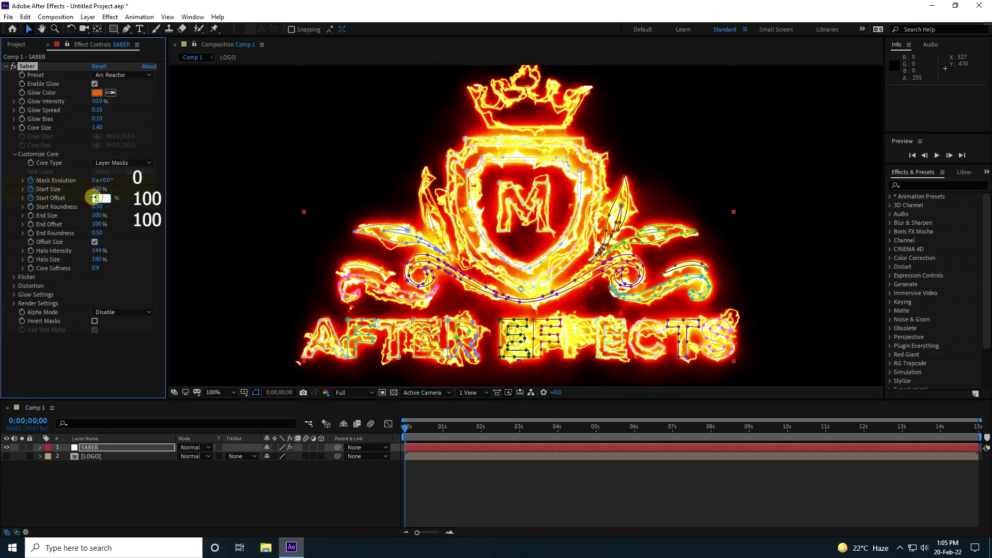
Set Start Offset to 100% and keyframe Mask Evolution, Start Size and Start Offset
key(Return)
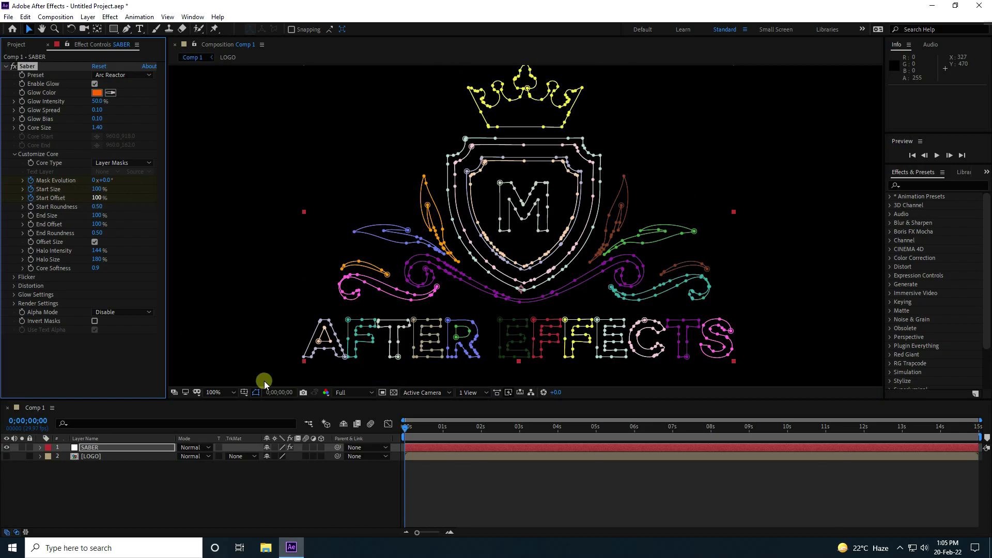
drag(426, 432, 868, 445)
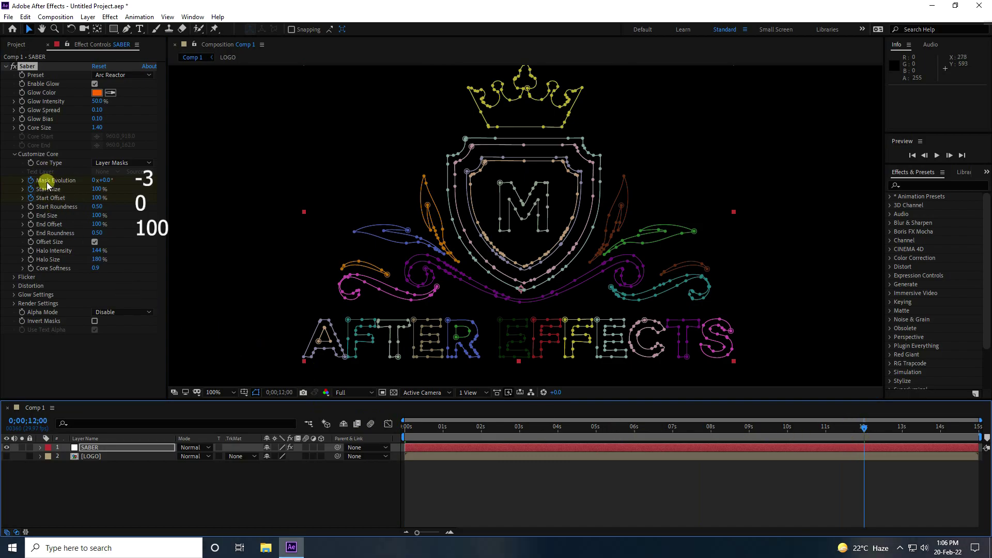
click(93, 179)
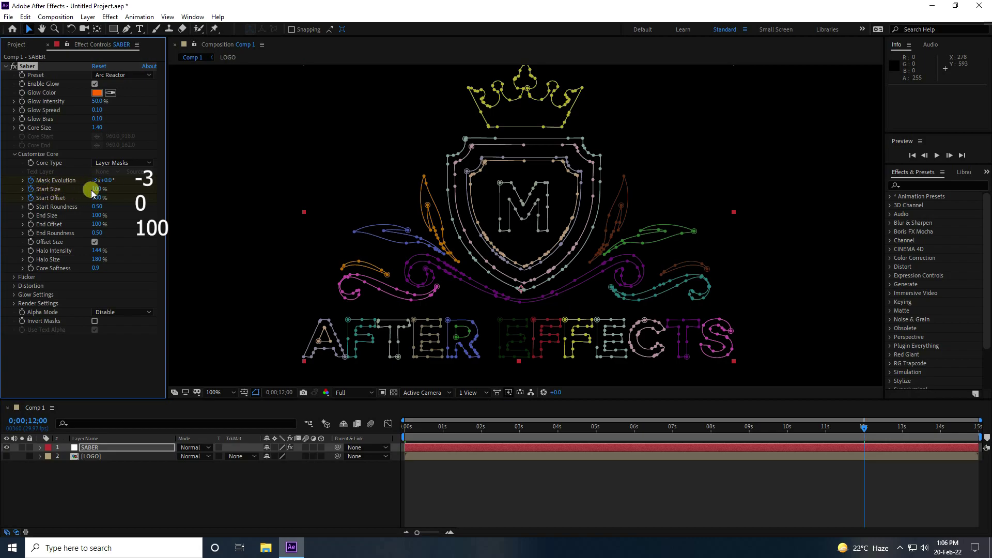
key(Return)
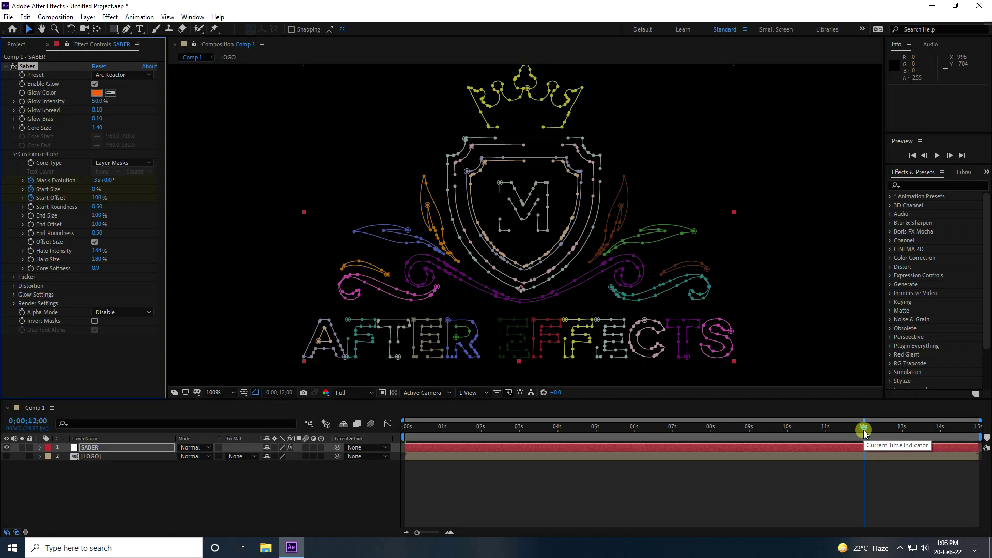
At 10 seconds set Start Size 100% and Start Offset 0%, then preview from the start
drag(865, 432, 788, 445)
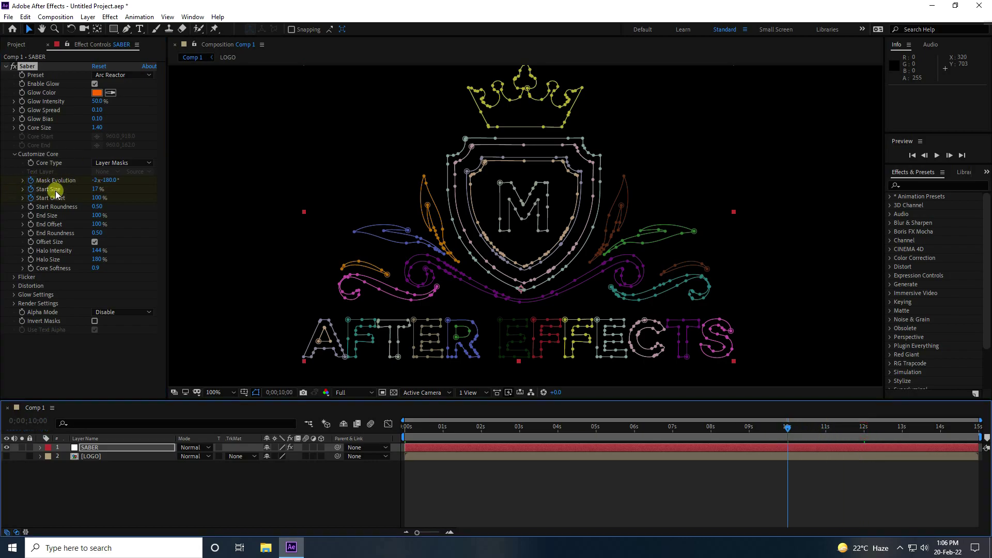
click(93, 189)
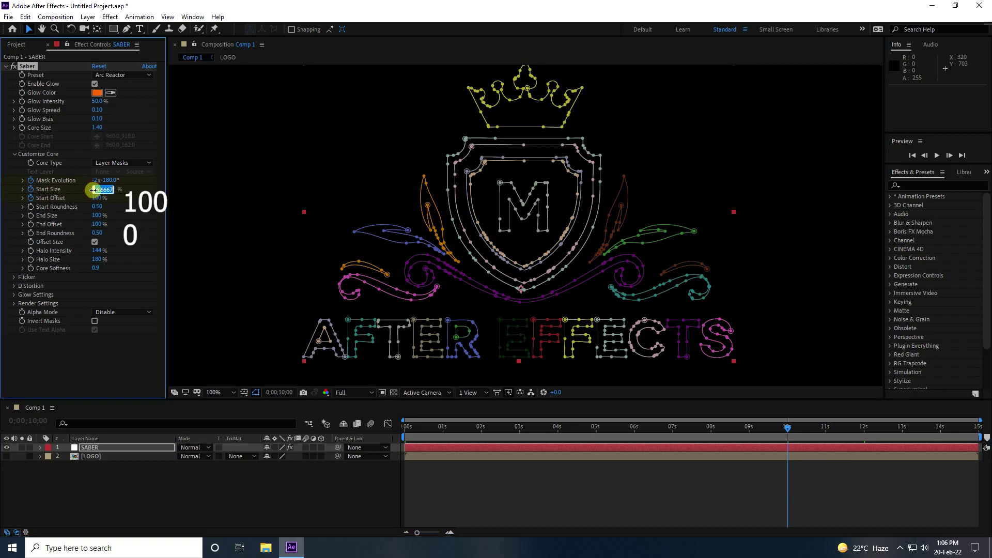
text(0)
key(Return)
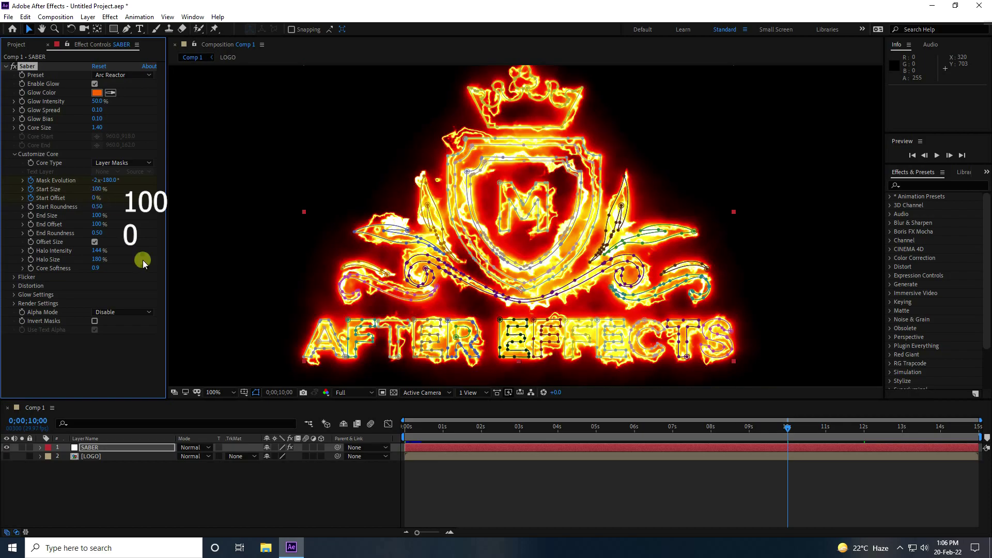
click(406, 426)
key(space)
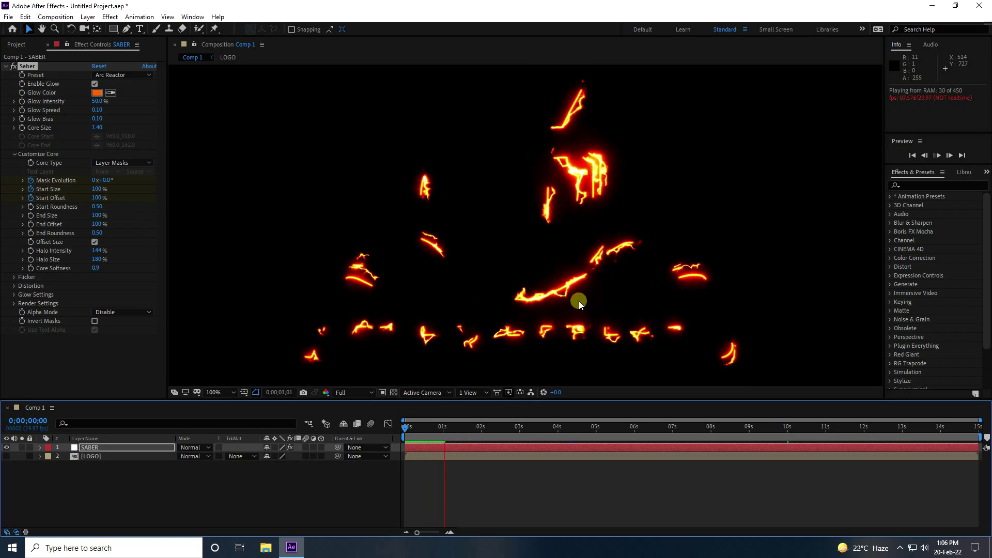
Stop the preview and set Saber's End Size to 0%
key(space)
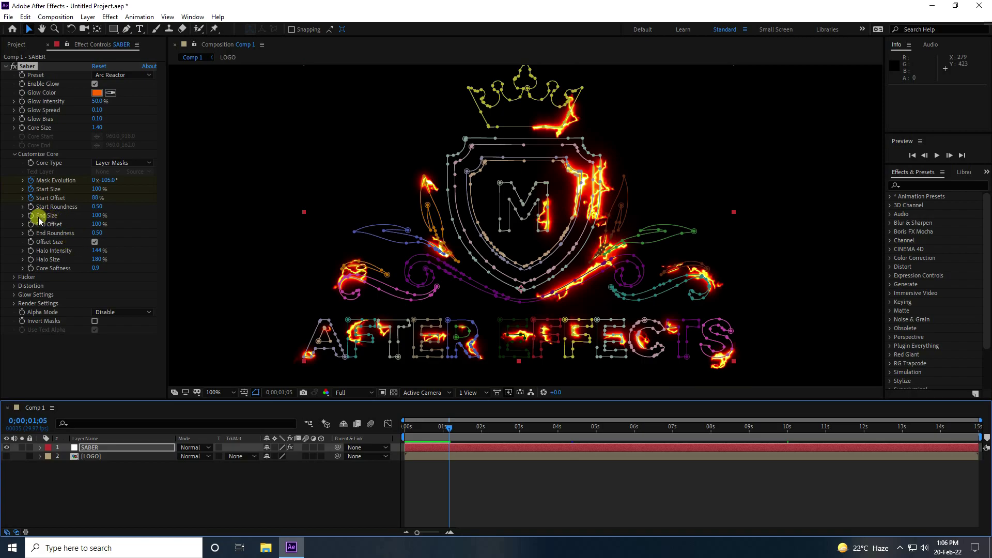
click(97, 216)
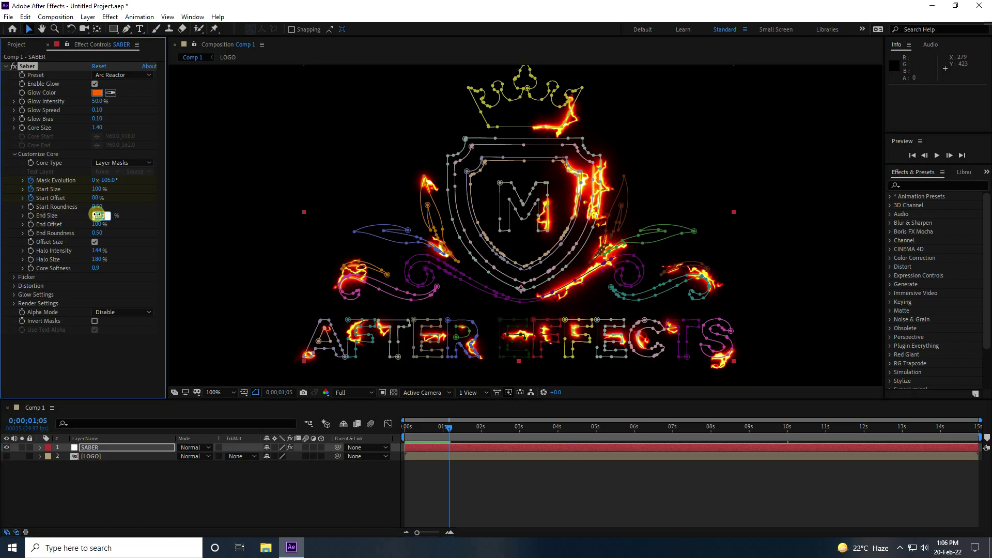
text(0)
key(Return)
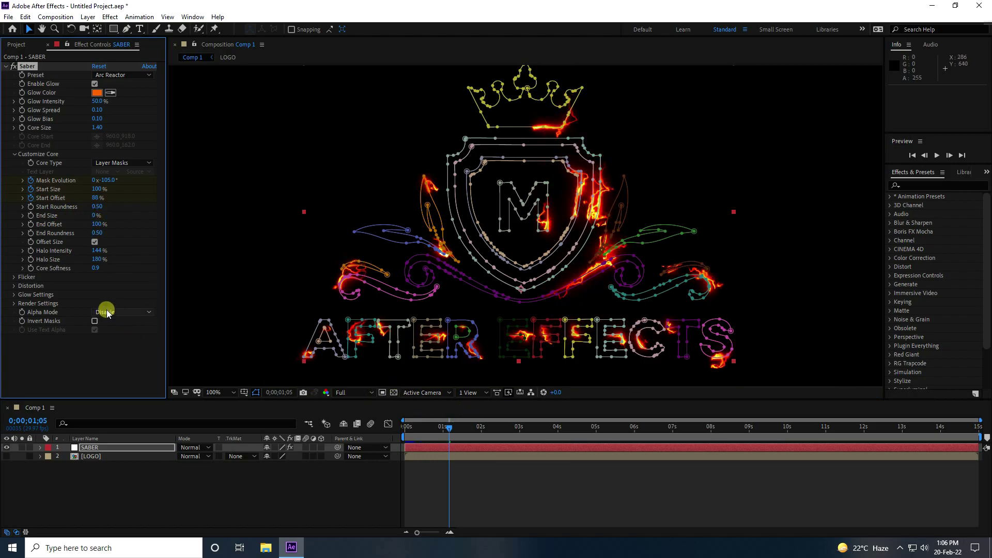
Set Flicker Intensity to 200% and Flicker Speed to 20, then return to the first frame
click(14, 277)
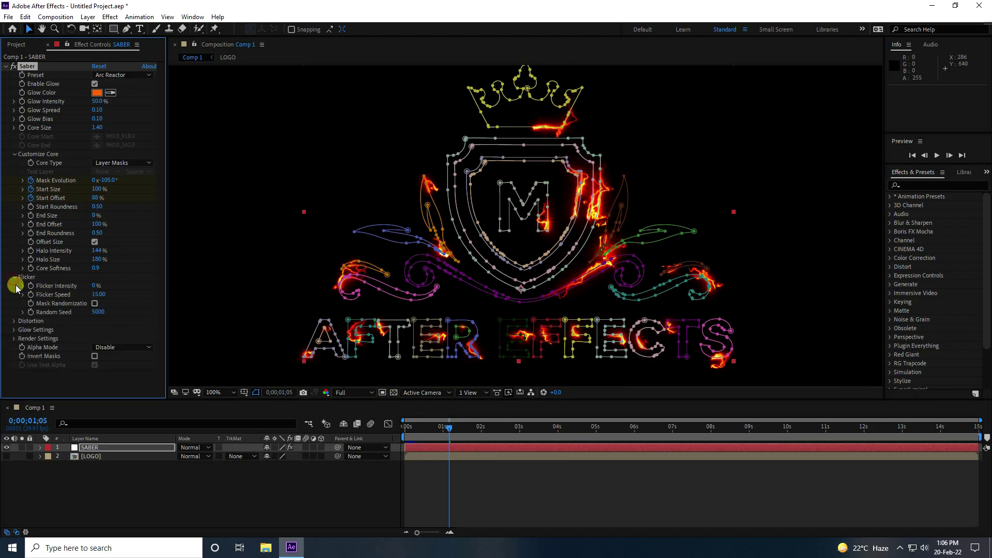
click(95, 287)
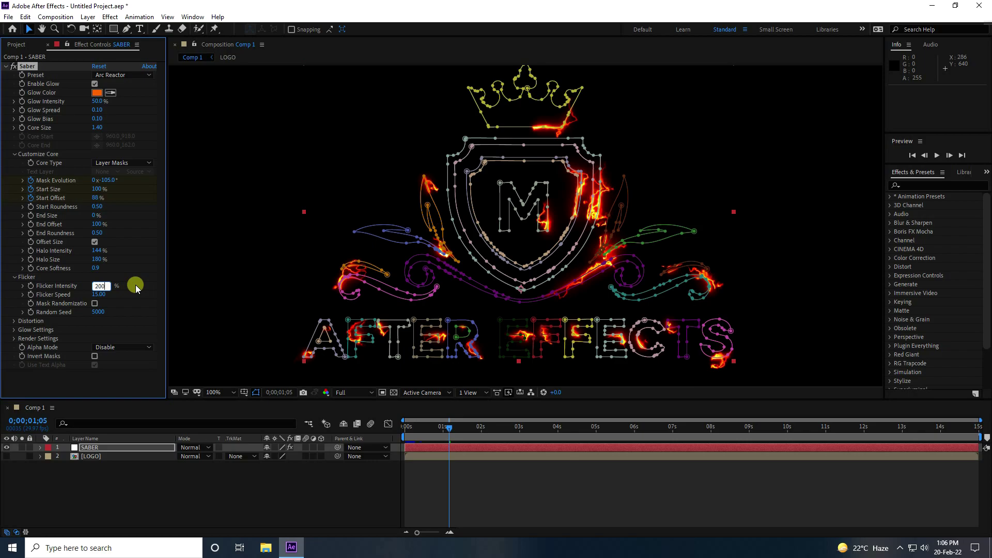
drag(96, 296, 99, 297)
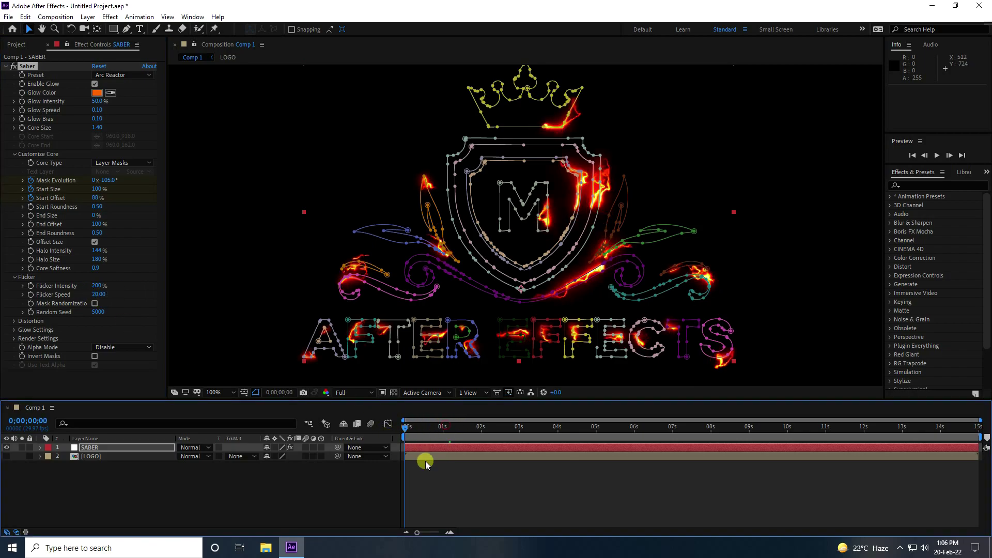
click(469, 479)
key(Home)
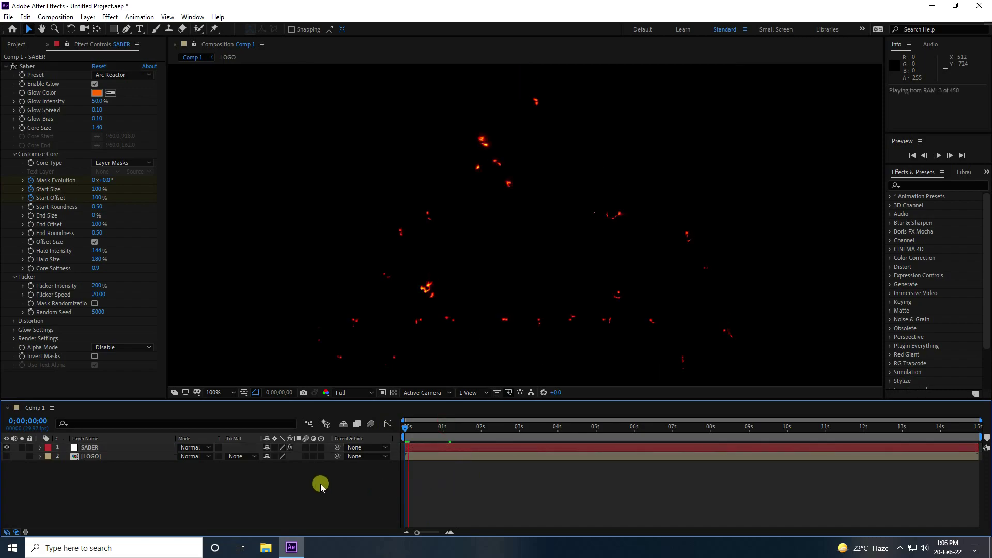
Preview the fire animation, then stop and park the playhead at 0;00;03;06
key(space)
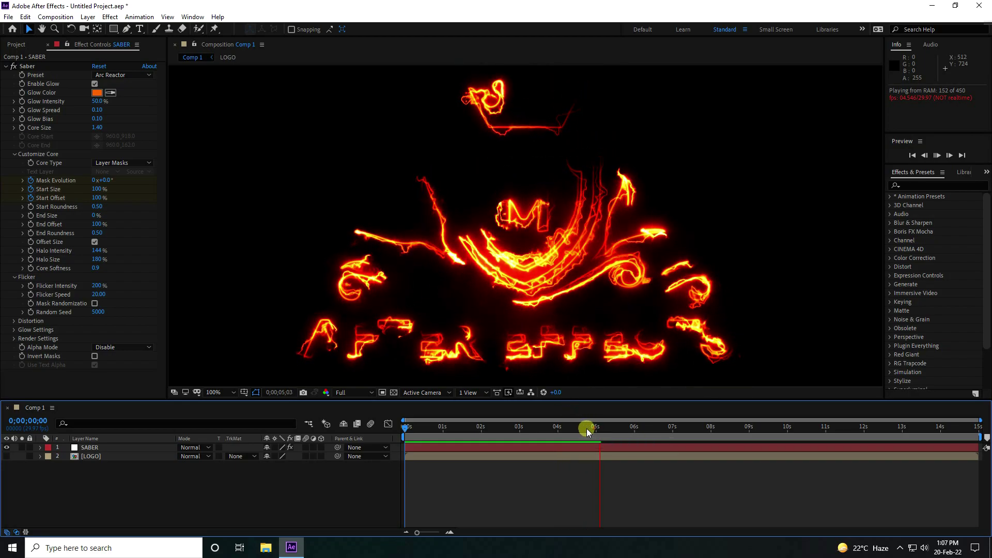
drag(588, 431, 354, 443)
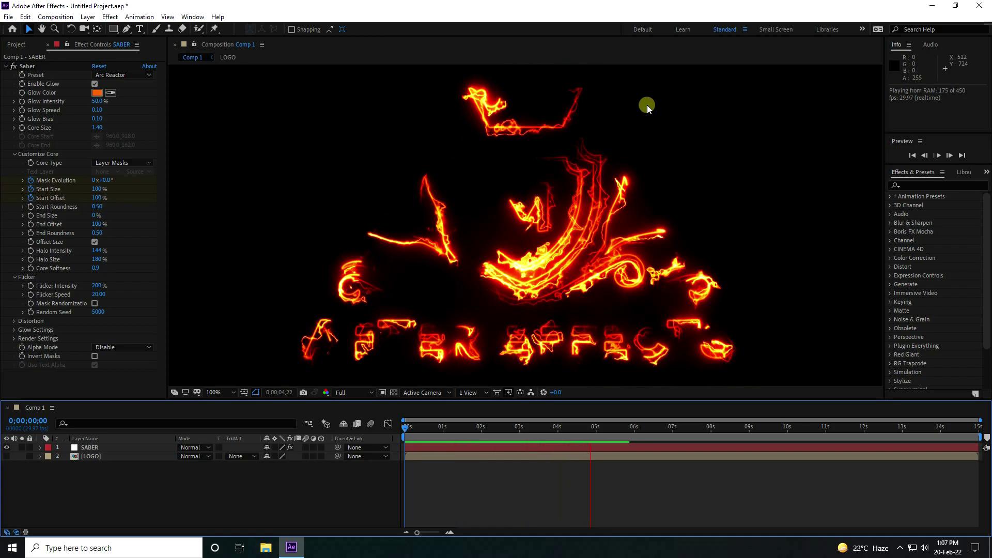
key(space)
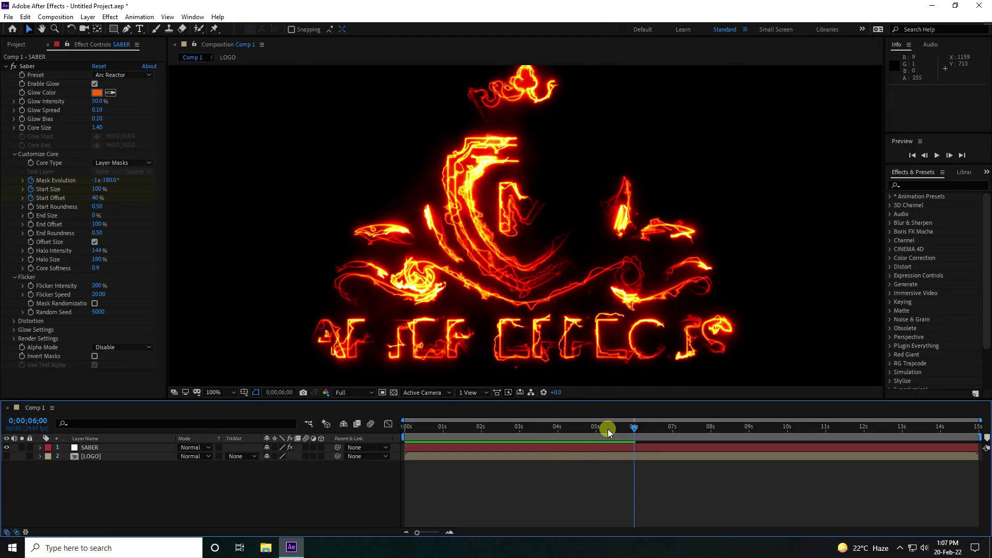
drag(634, 430, 527, 428)
Set Saber's Render Settings composite to Transparent
click(14, 339)
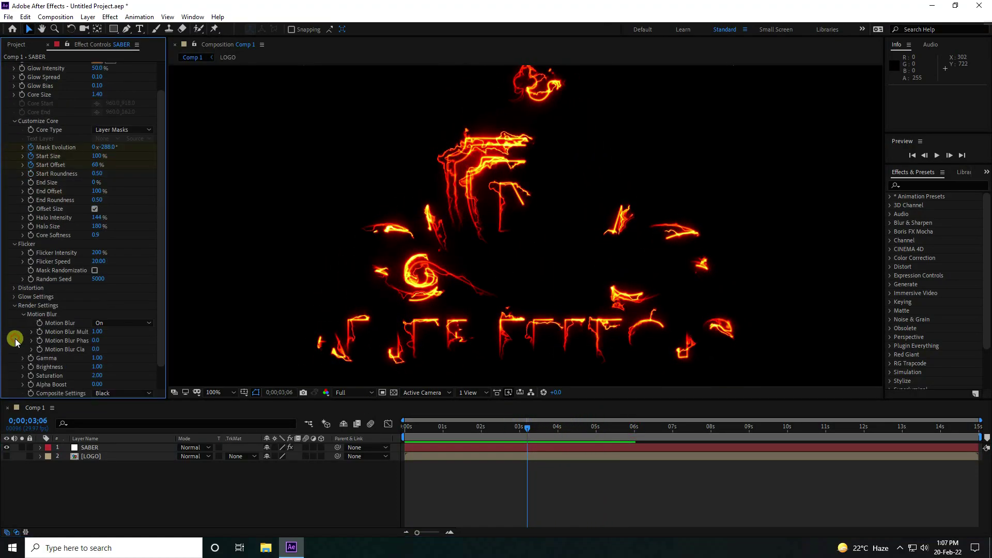
scroll(16, 339, down, 3)
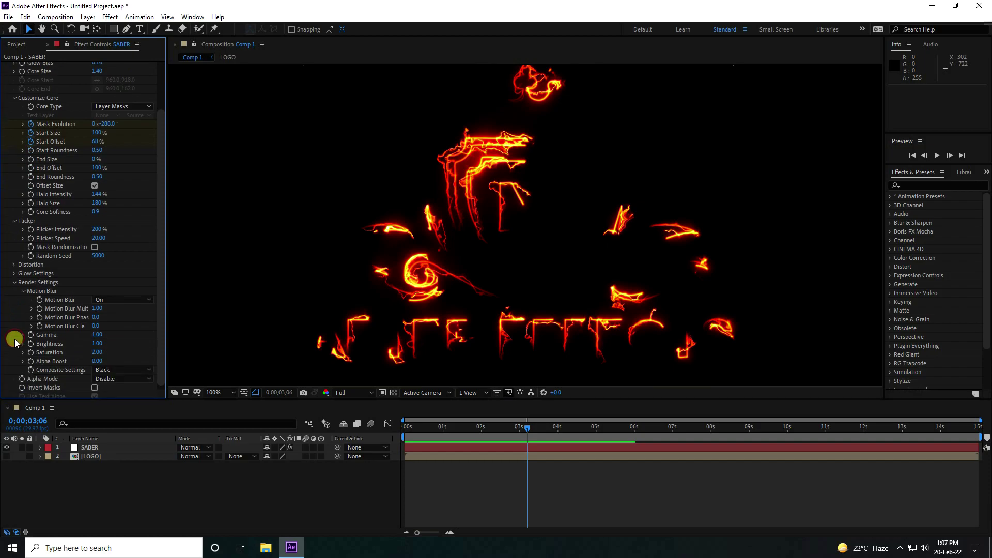
click(123, 368)
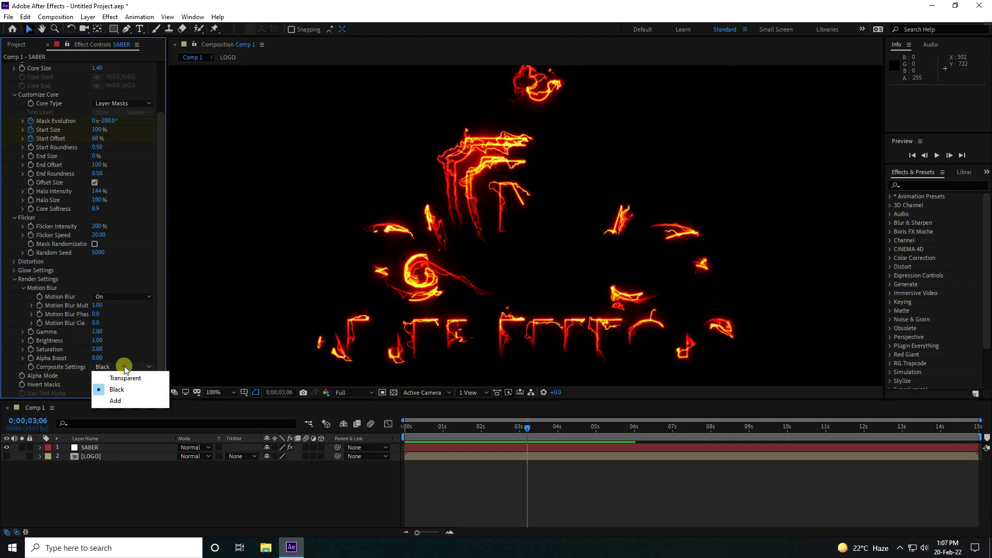
click(149, 378)
click(163, 500)
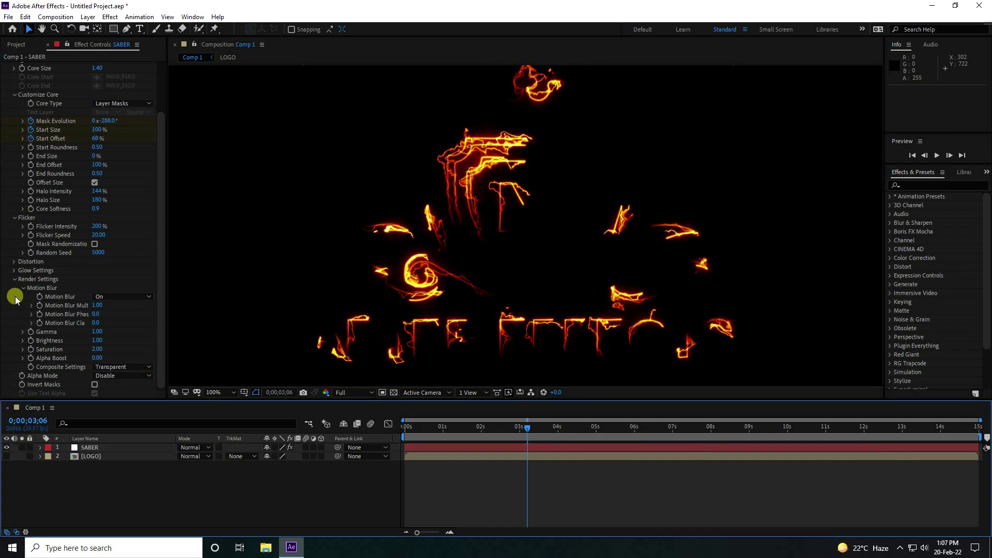
scroll(16, 299, up, 3)
click(7, 70)
Apply a Glow effect to the SABER layer with a radius of 20
click(368, 310)
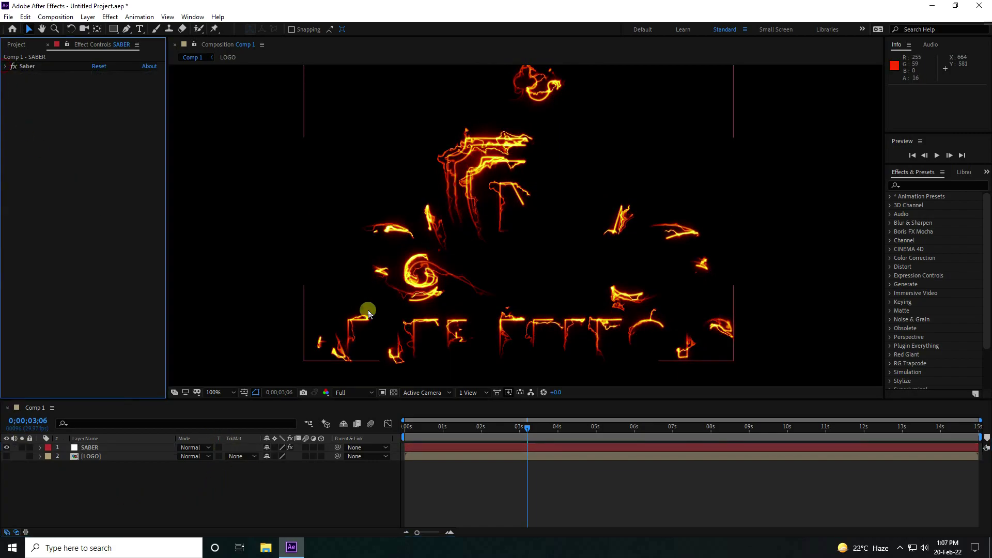
click(124, 486)
click(91, 449)
click(747, 413)
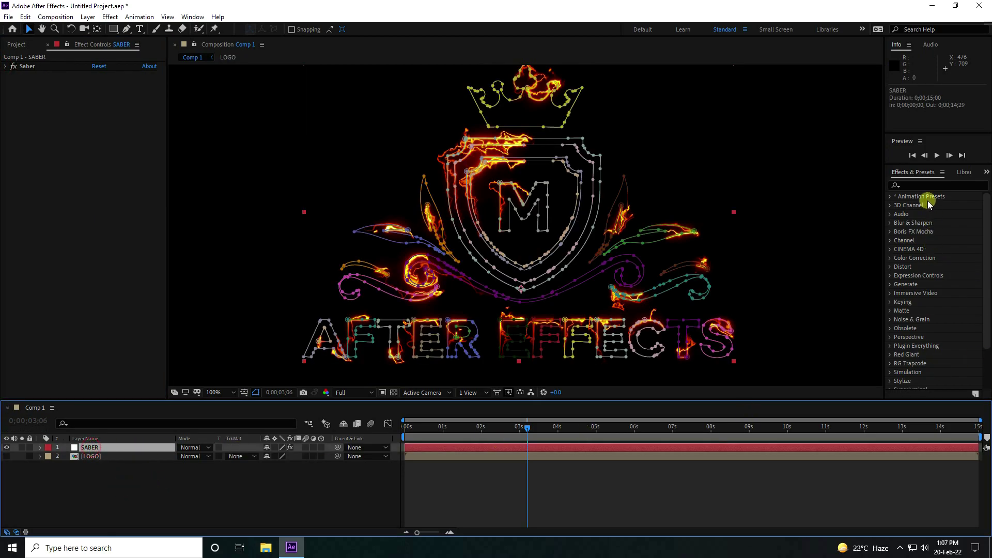
click(920, 185)
text(glow)
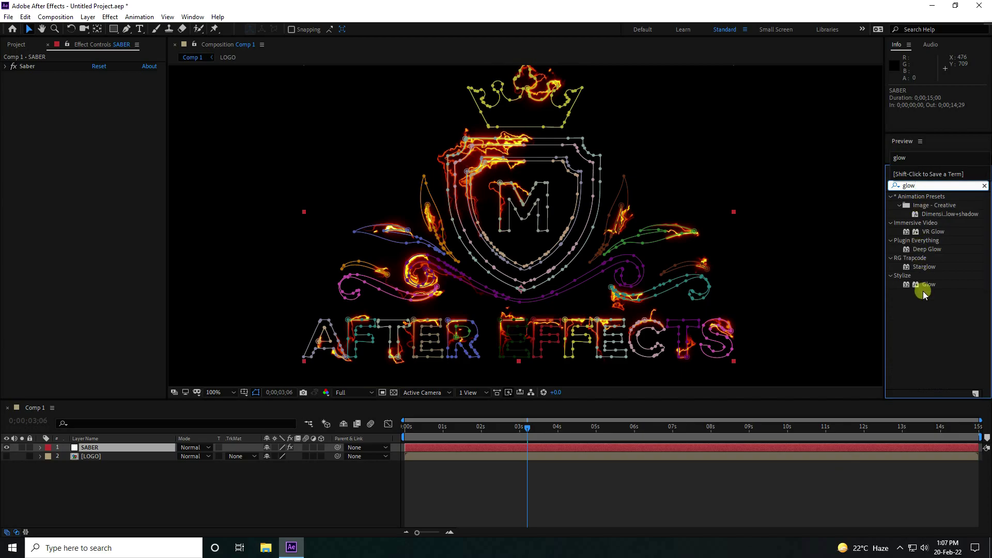
drag(924, 289, 93, 451)
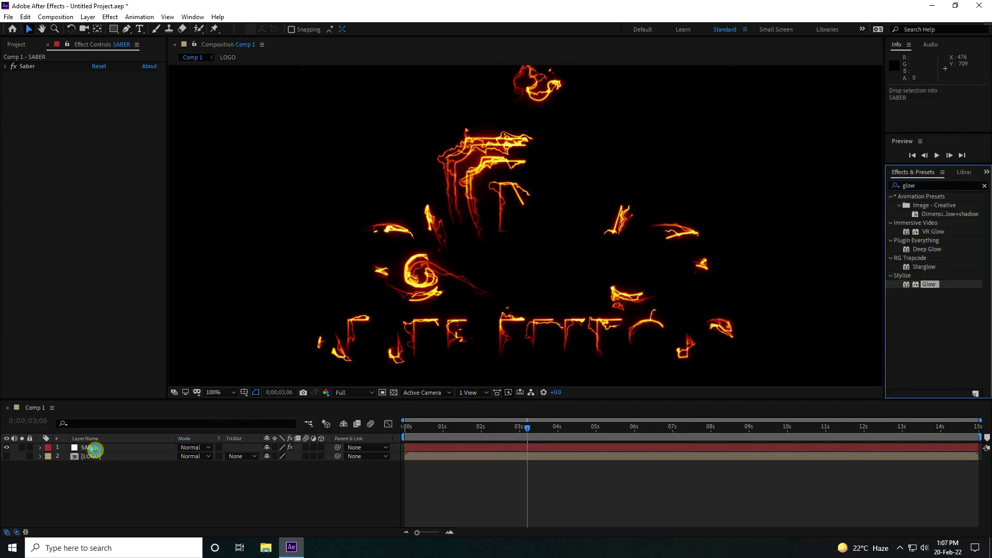
click(103, 211)
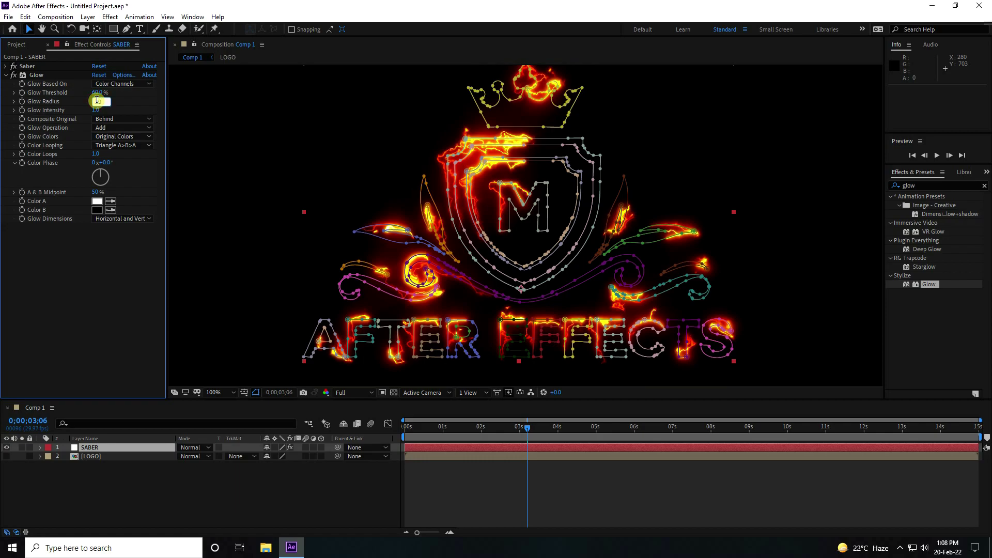
key(Return)
Preview the glowing saber animation from the start, then return to frame 0
click(293, 501)
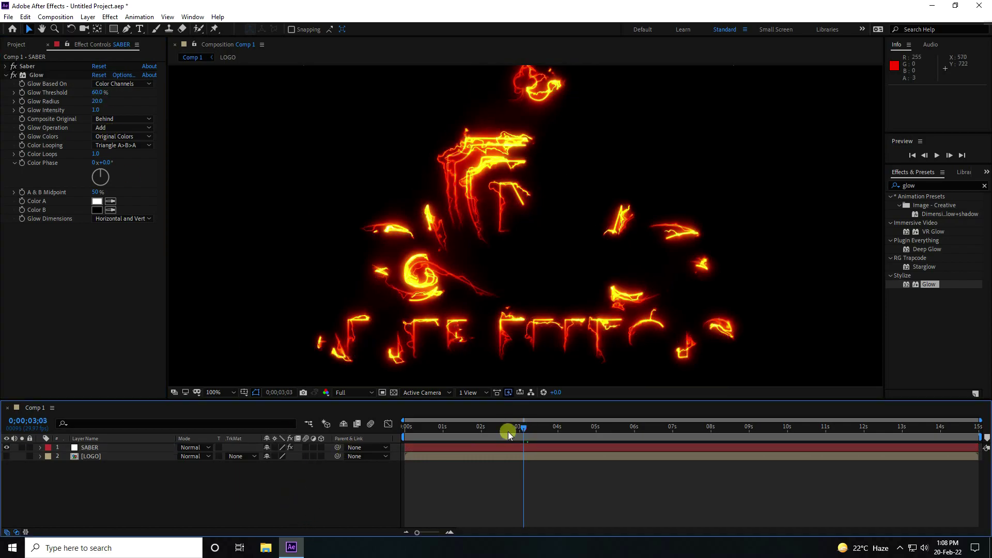
key(Home)
key(space)
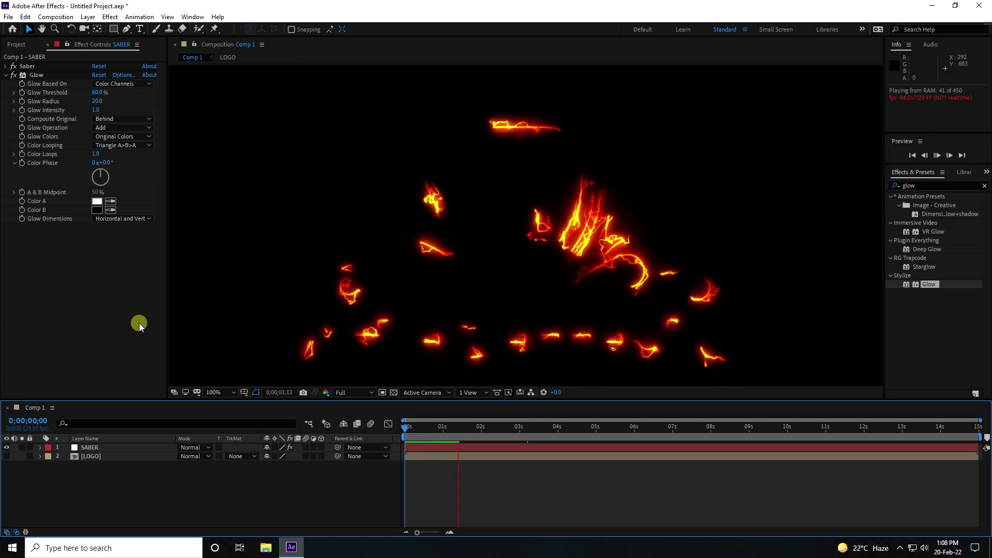
click(462, 426)
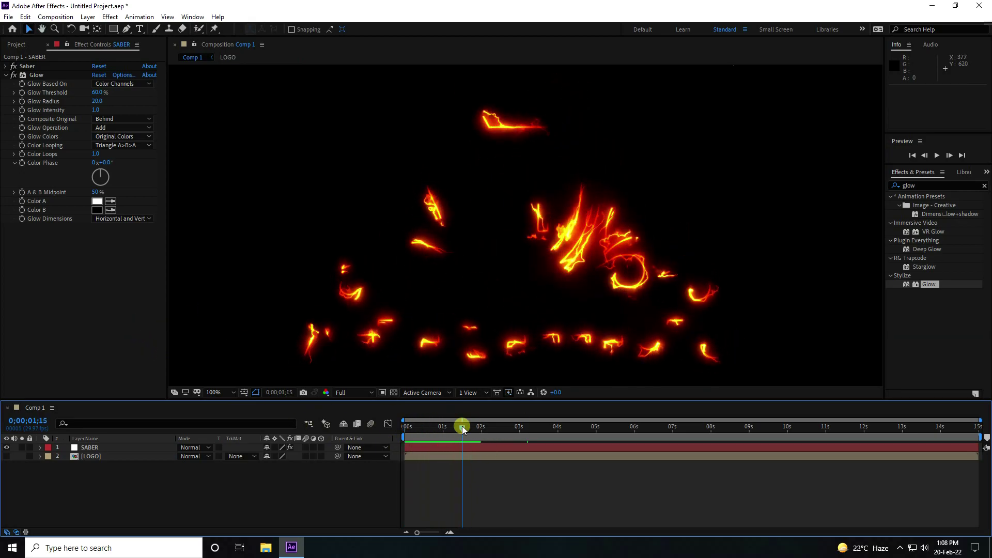
key(space)
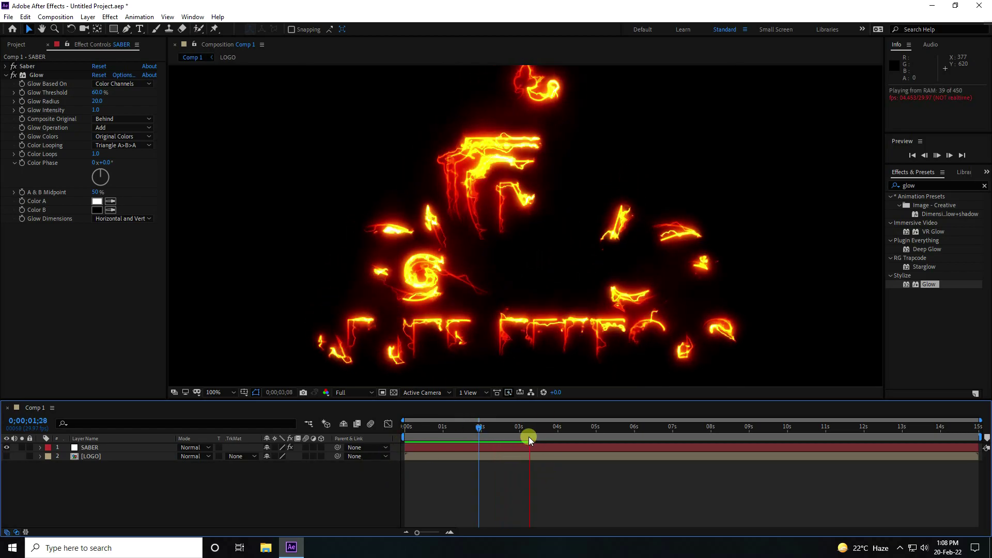
key(space)
key(Home)
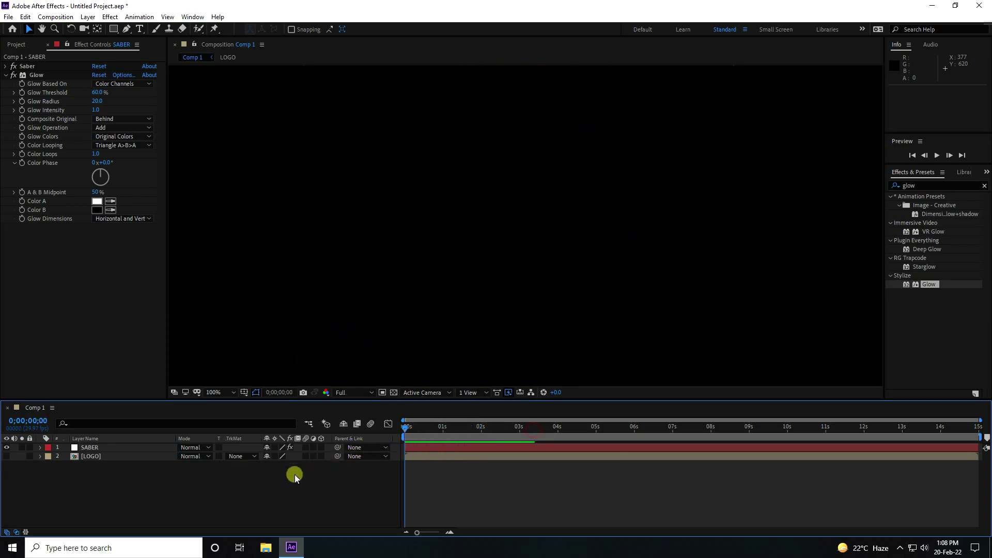
click(105, 449)
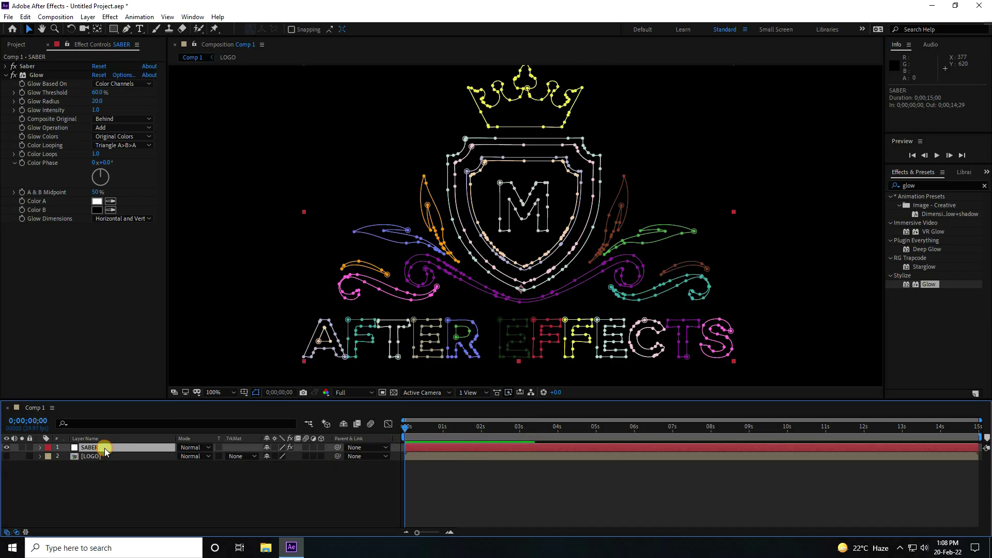
Duplicate SABER and change the copy's glow colour to blue, hue 215 (006AFF)
key(ctrl+d)
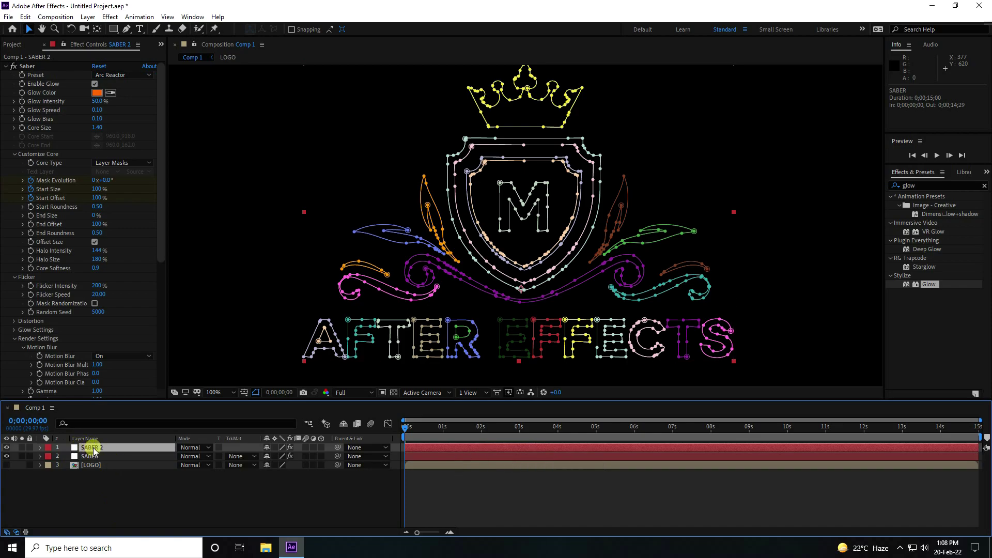
click(97, 92)
click(327, 440)
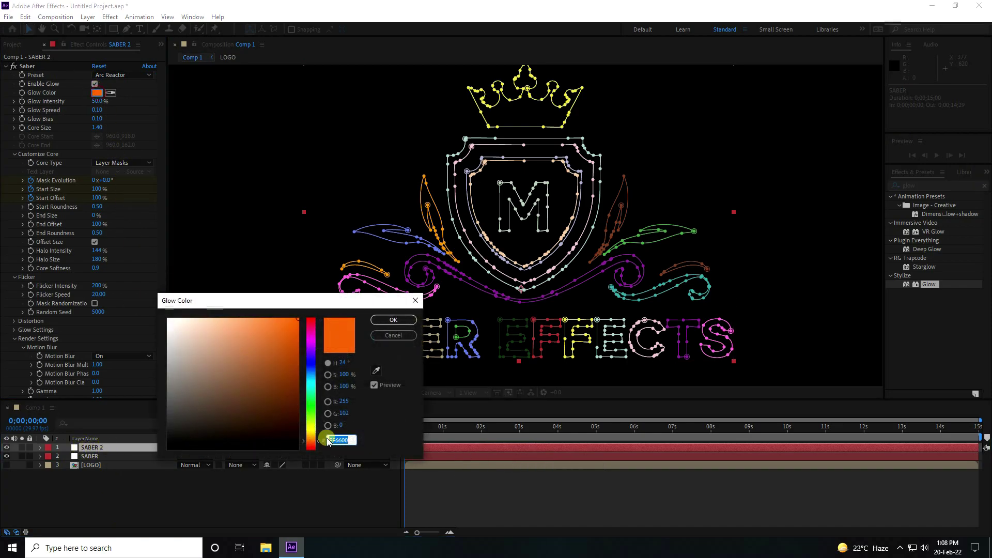
click(344, 363)
text(215)
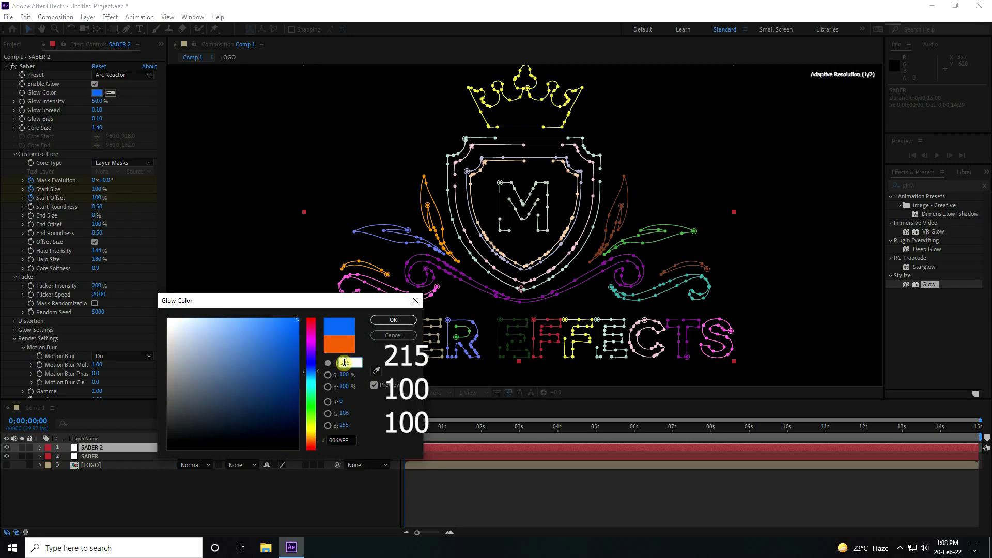
click(391, 321)
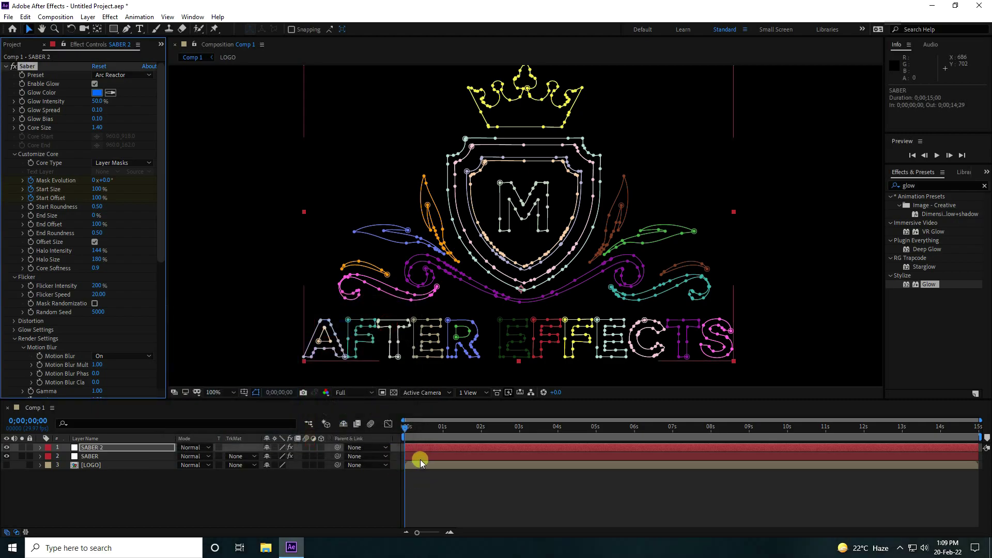
Reveal SABER 2's keyframes and go to the 12-second Mask Evolution keyframe
click(106, 449)
click(99, 279)
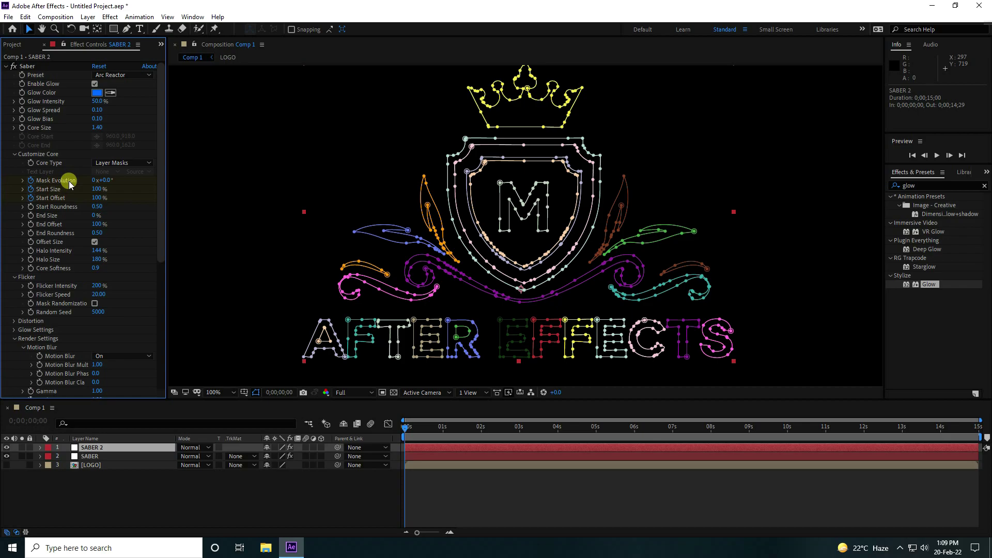
key(u)
scroll(166, 496, down, 5)
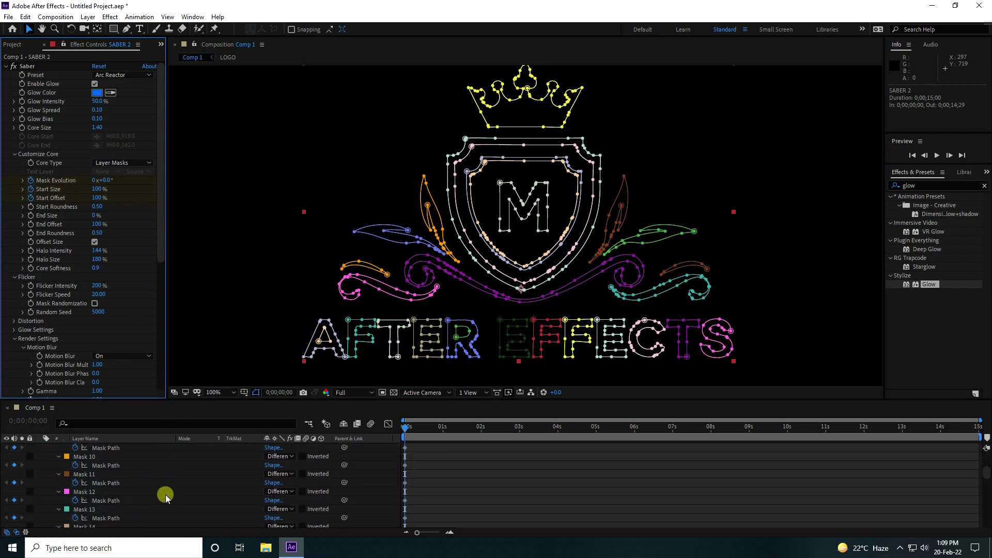
scroll(166, 496, down, 3)
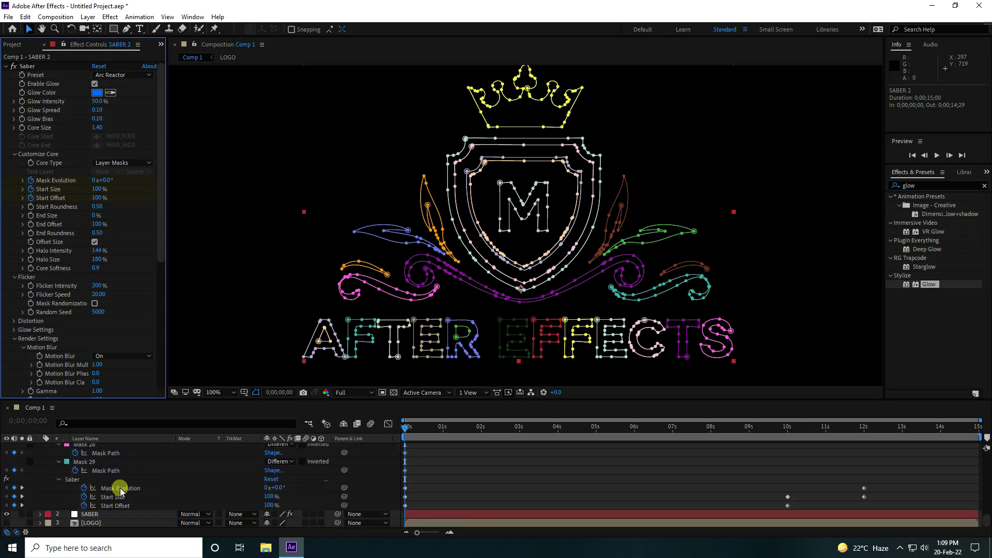
click(21, 488)
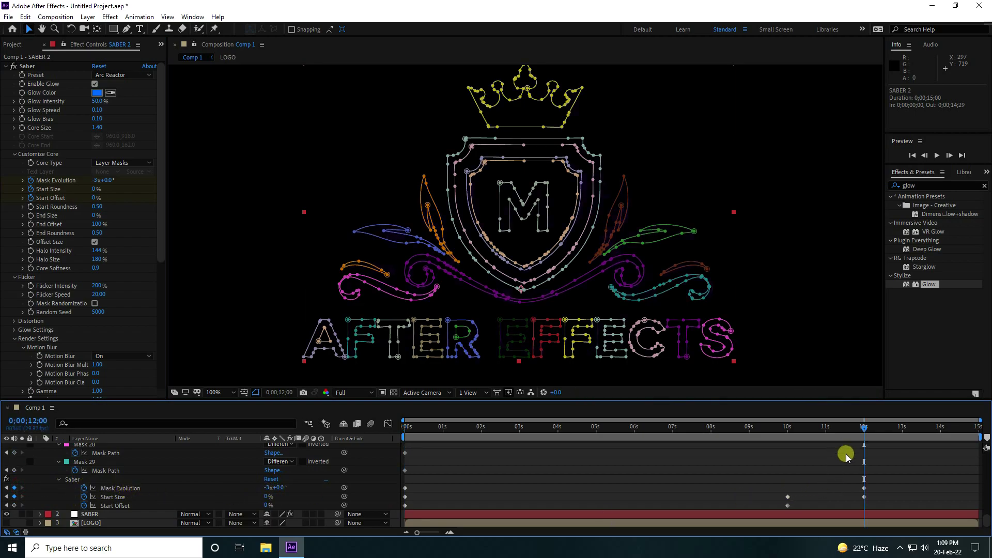
Change that Mask Evolution keyframe to -2x-180°
click(95, 179)
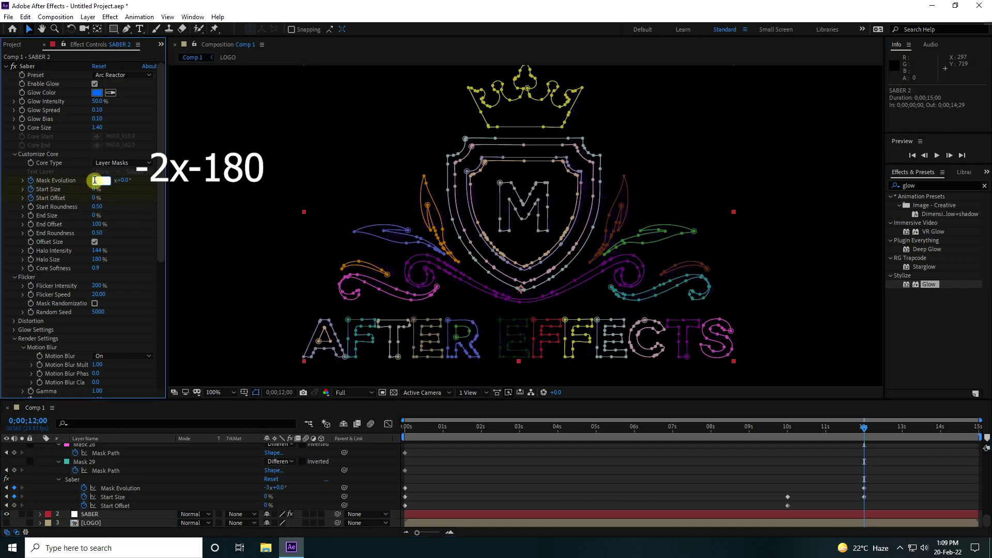
text(-2)
key(Return)
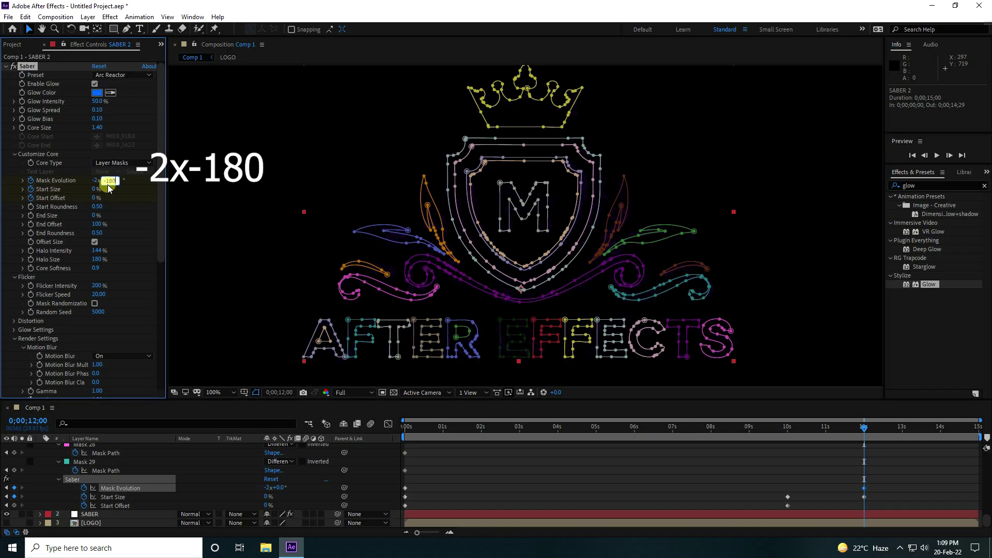
click(107, 182)
text(-180)
click(136, 373)
scroll(110, 491, up, 20)
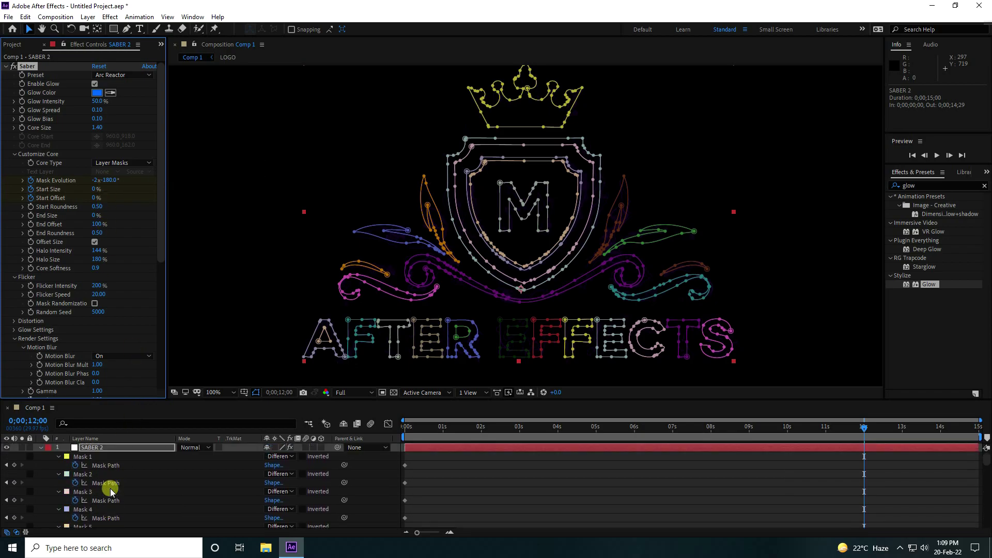
click(40, 448)
click(421, 427)
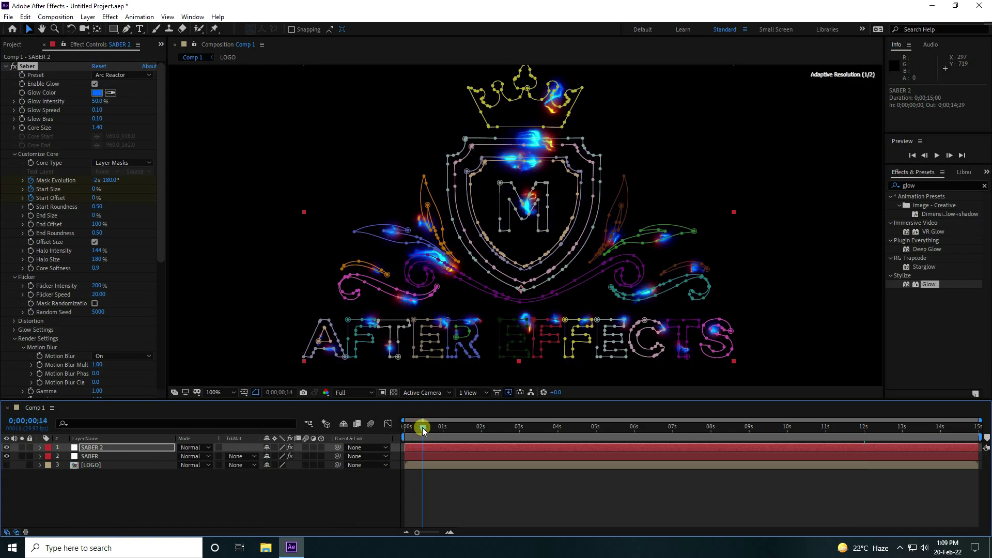
Delay the SABER 2 layer 14 frames so it starts at frame 15
click(424, 426)
click(416, 450)
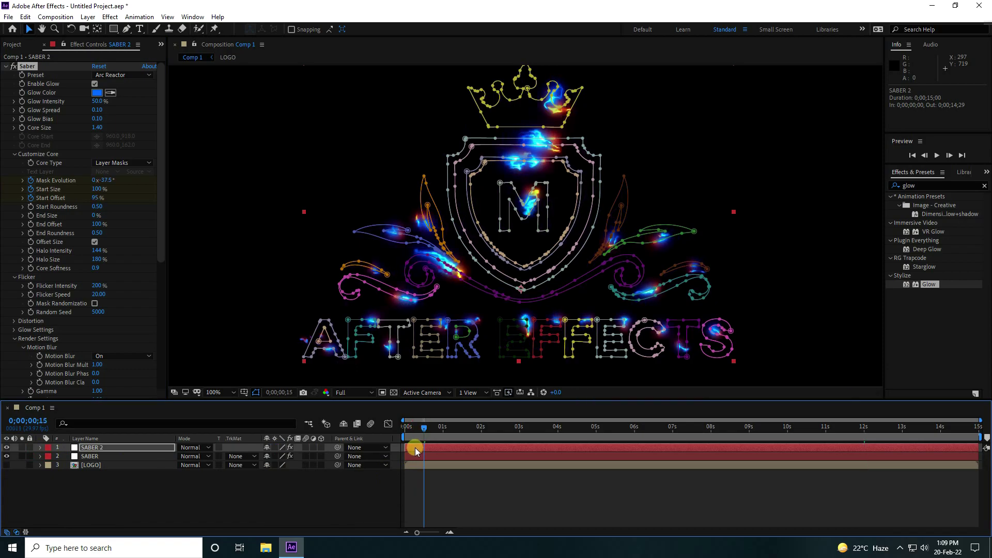
drag(412, 448, 429, 449)
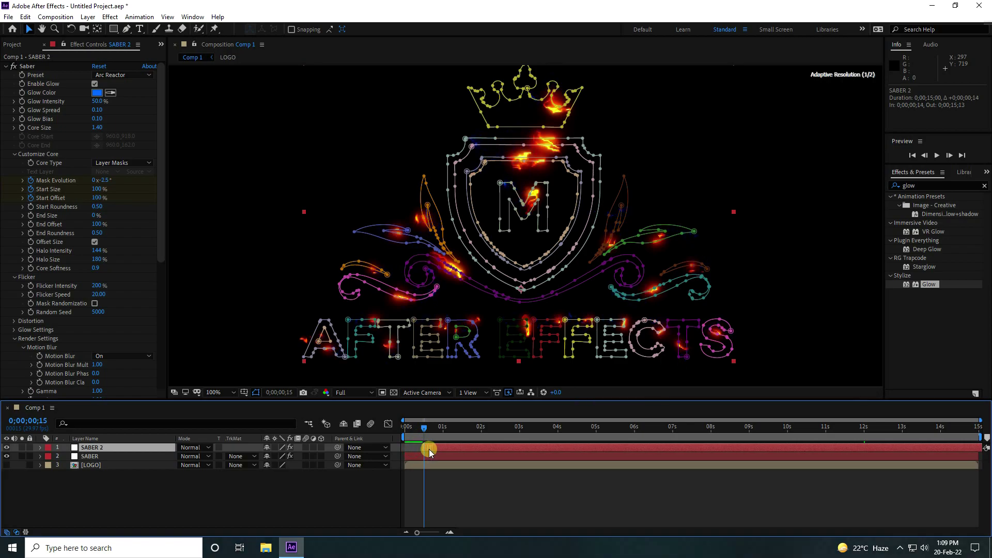
Preview the glowing logo animation, inspecting frame 0;00;05;11 along the way
key(space)
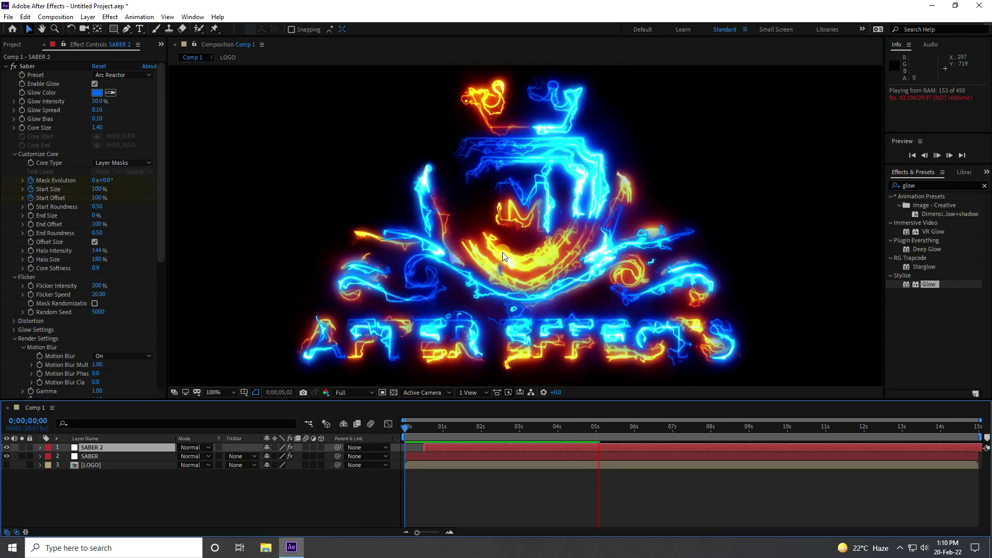
drag(602, 429, 350, 448)
key(space)
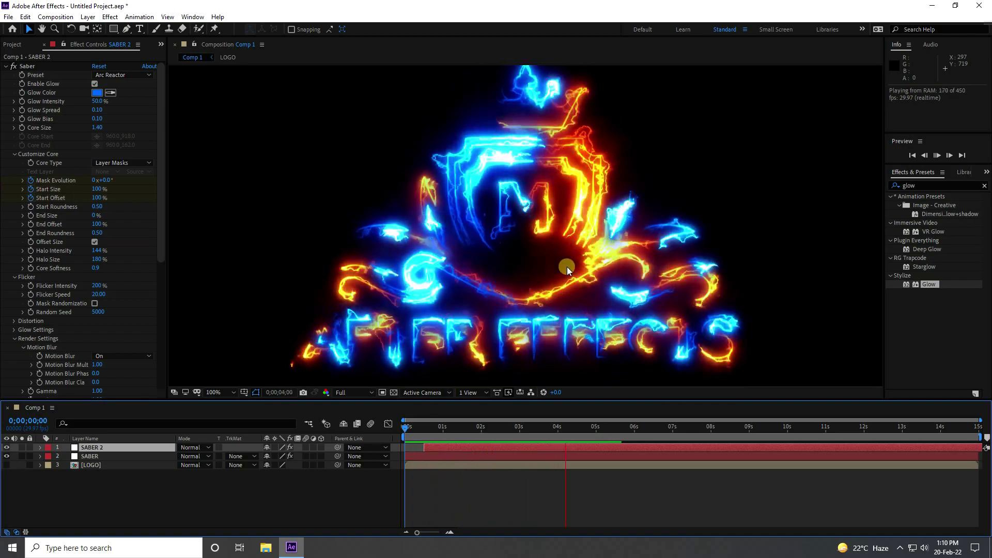
key(space)
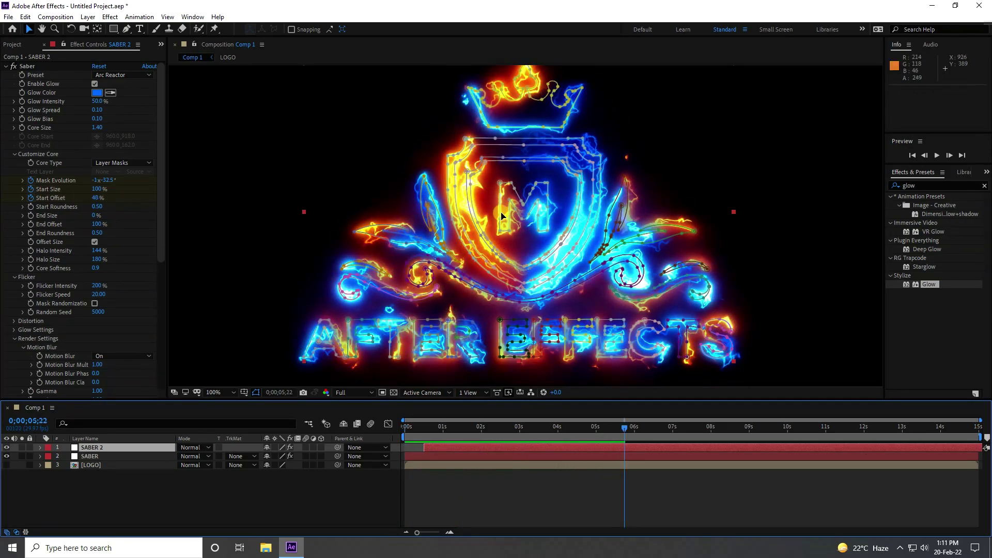
Enable motion blur on SABER 2 and select all three logo layers
click(298, 447)
click(122, 494)
drag(87, 498, 129, 430)
click(115, 464)
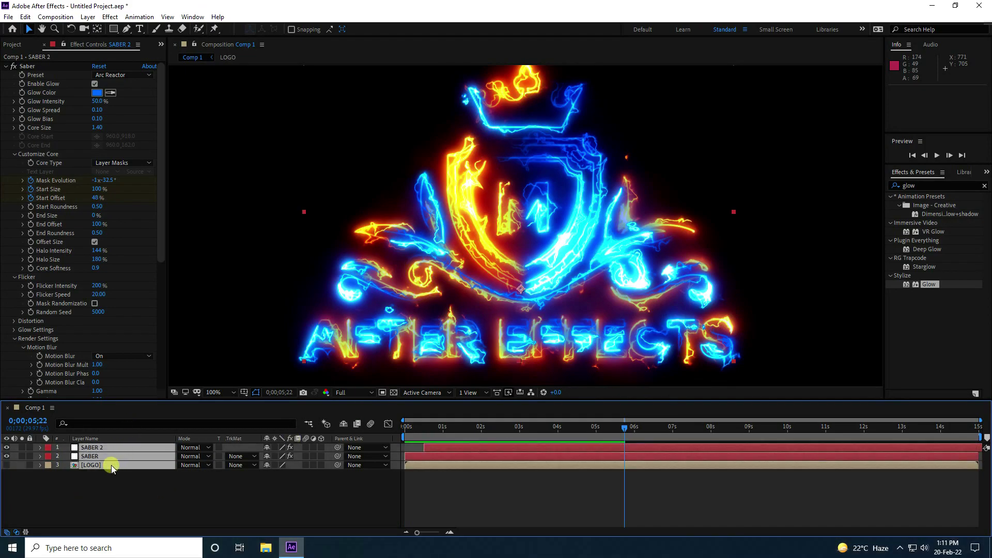
Pre-compose the three logo layers into a new comp named LOGO ANIMATION
right_click(112, 465)
click(143, 421)
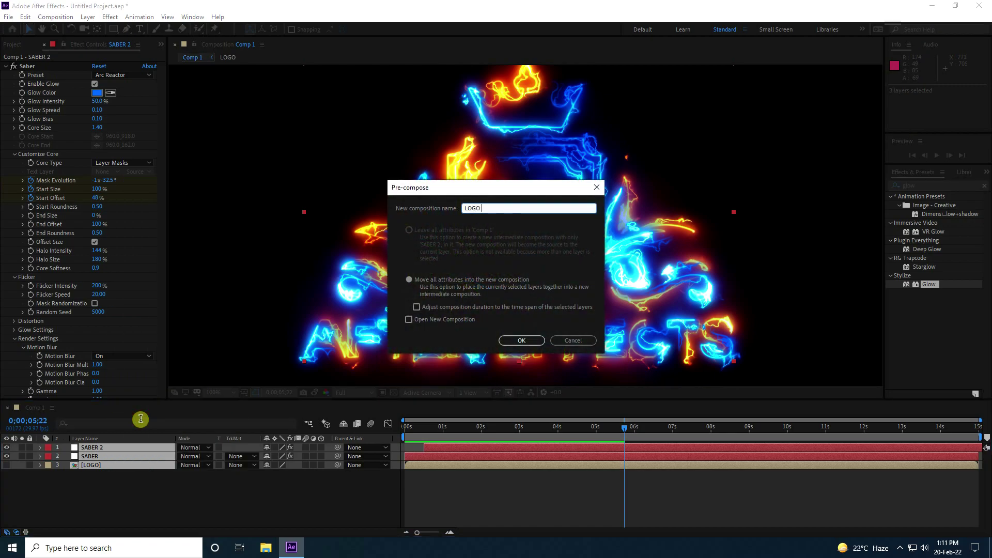
text(LOGO ANIMATION)
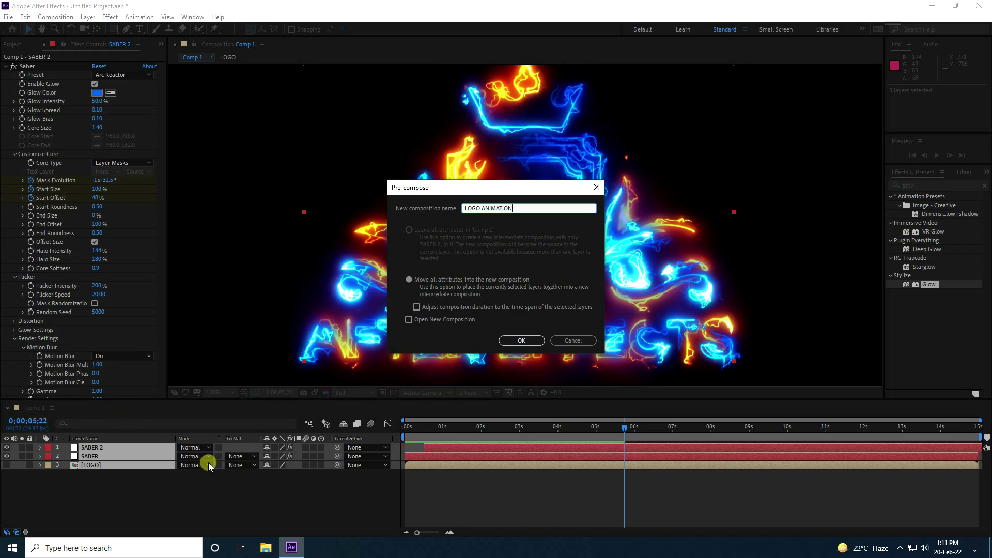
click(507, 342)
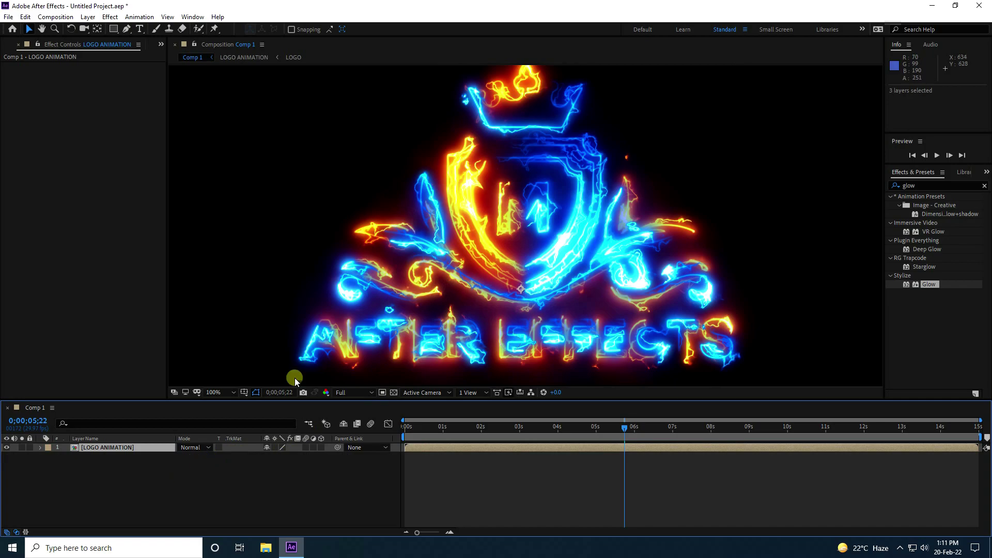
Duplicate the LOGO ANIMATION layer and rename the copy LOGO SHADOW
scroll(479, 220, down, 2)
drag(488, 244, 493, 227)
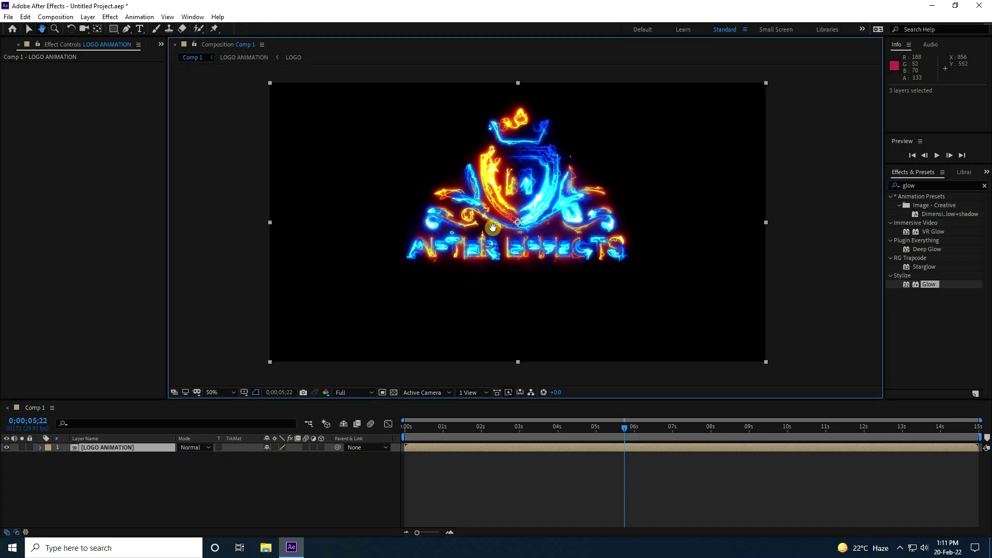
click(132, 465)
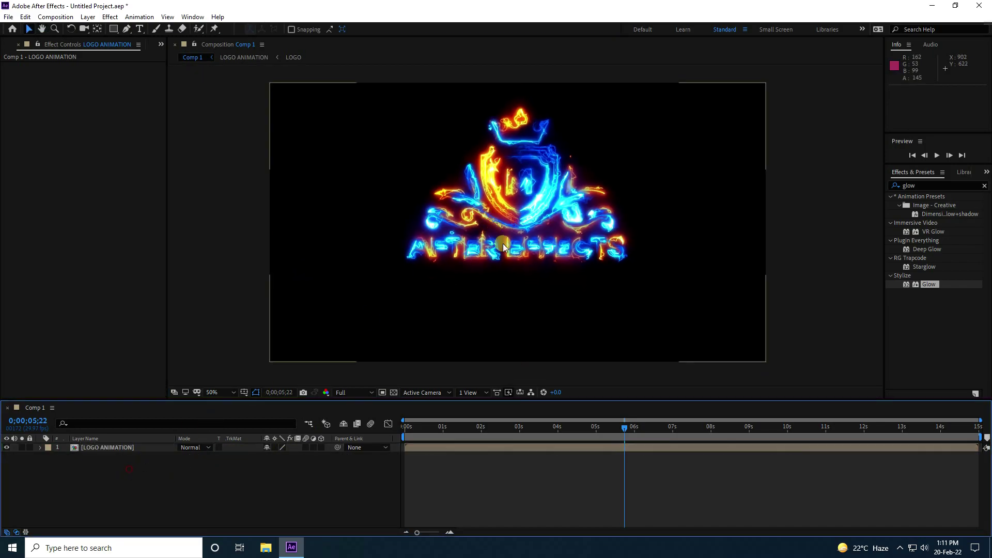
click(103, 451)
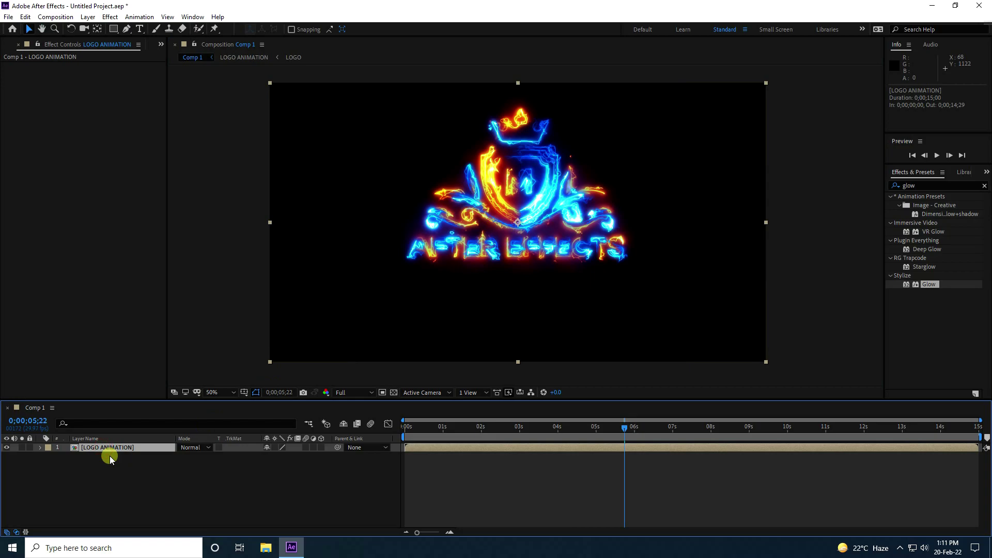
key(ctrl+d)
click(110, 457)
right_click(109, 456)
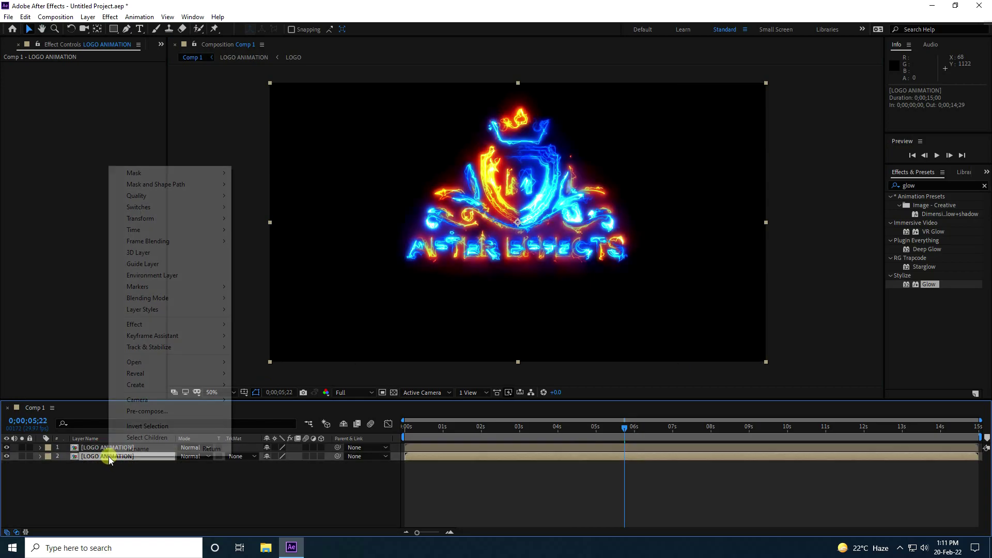
click(138, 450)
click(138, 449)
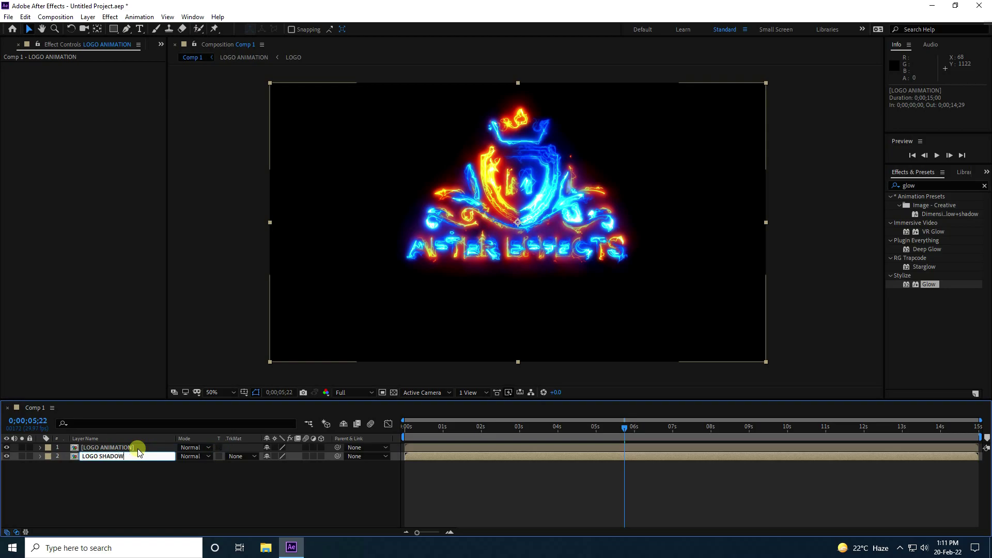
click(124, 473)
Rotate LOGO SHADOW to -180° and move it down to position 960, 839
click(112, 457)
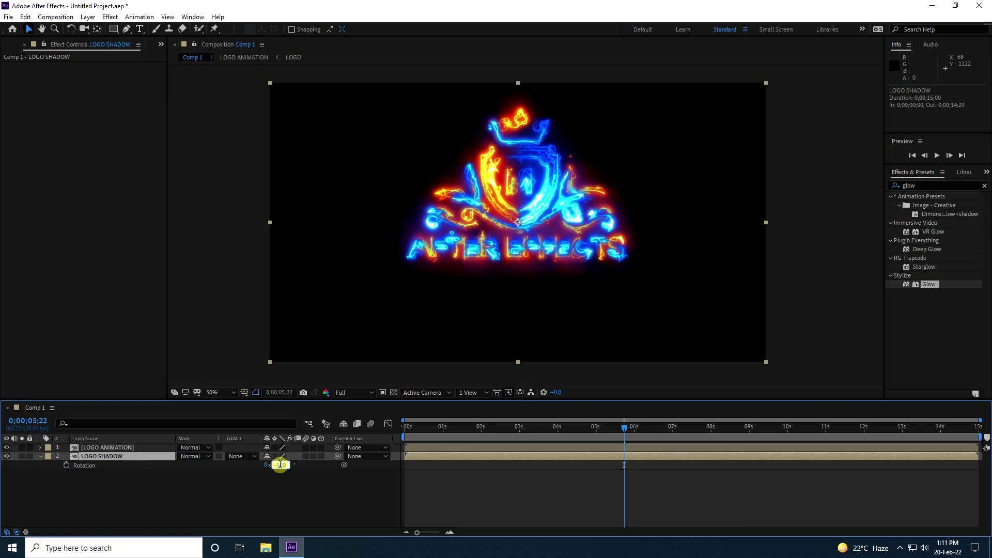
key(Return)
click(379, 393)
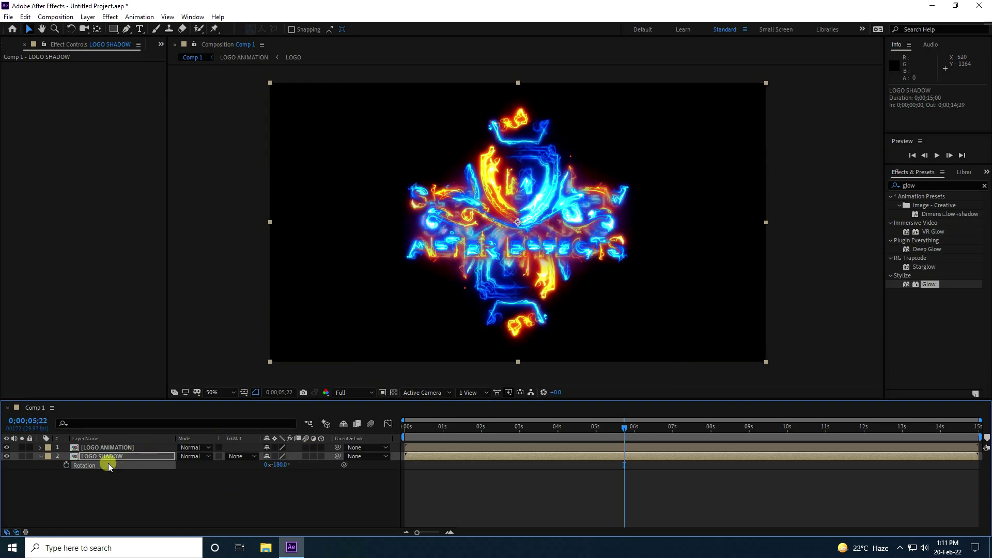
key(p)
drag(287, 464, 454, 451)
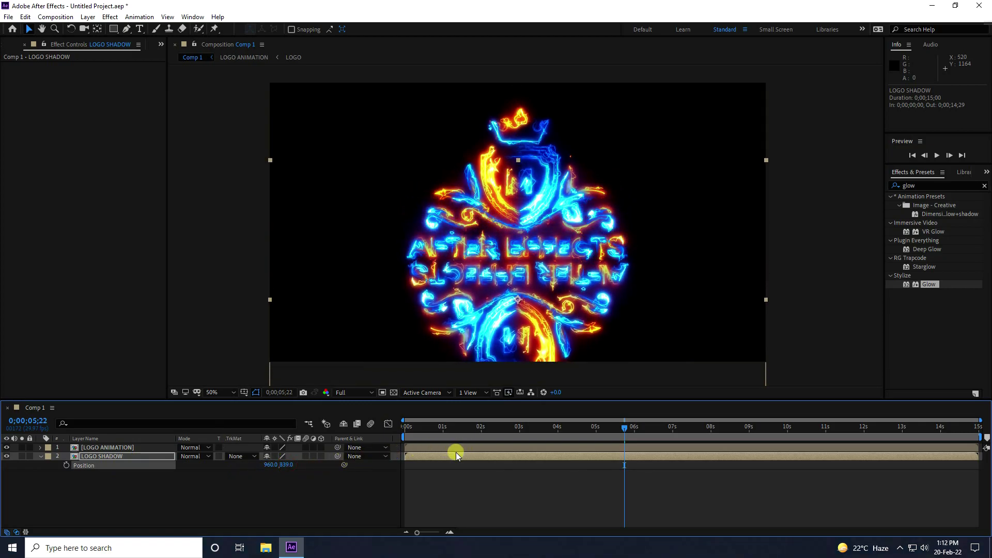
click(196, 483)
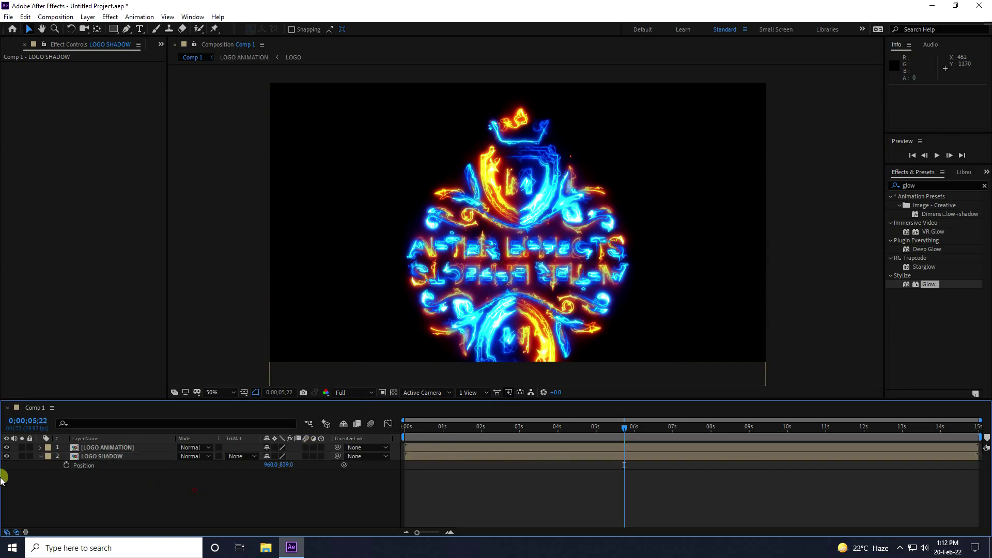
click(41, 456)
click(8, 46)
Import texture.jpg into the project
right_click(59, 244)
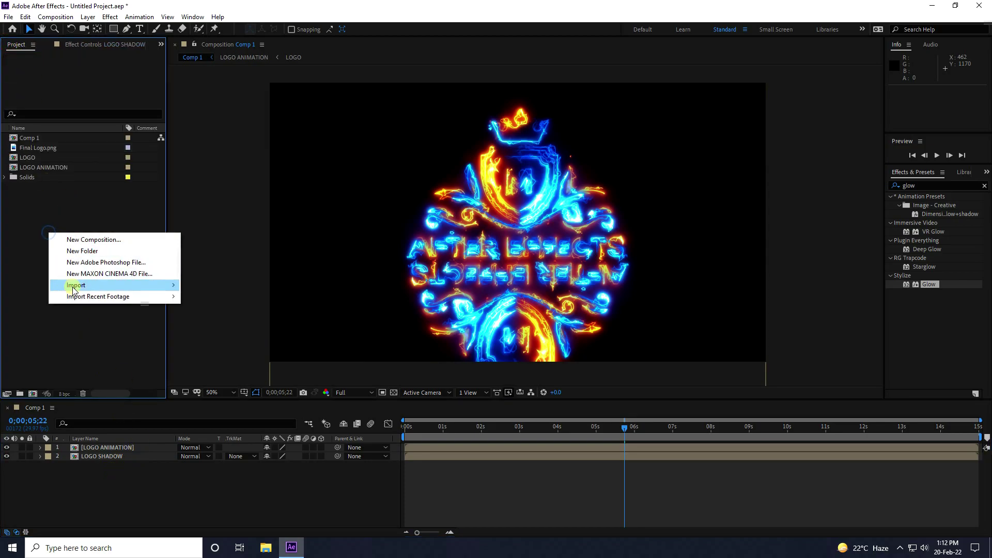
mouse_move(72, 284)
click(202, 285)
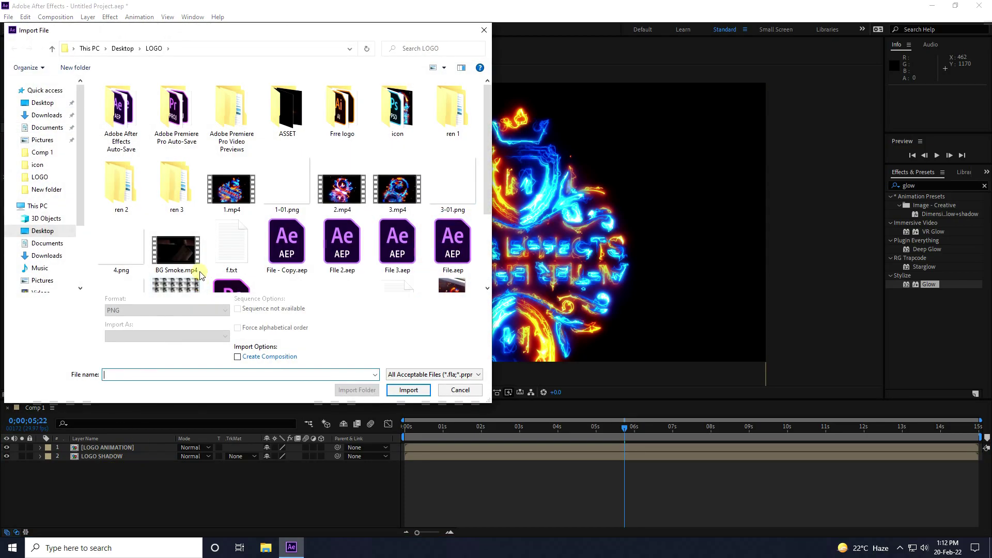
scroll(176, 234, down, 2)
click(194, 253)
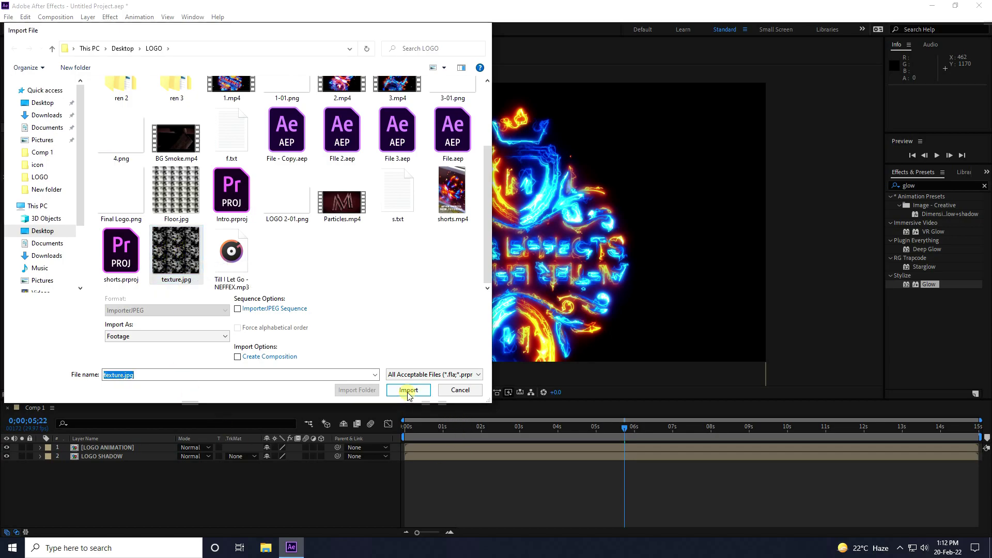
click(408, 389)
Place texture.jpg in Comp 1 below LOGO SHADOW, pre-compose it as FLOOR, and open FLOOR
drag(37, 187, 118, 469)
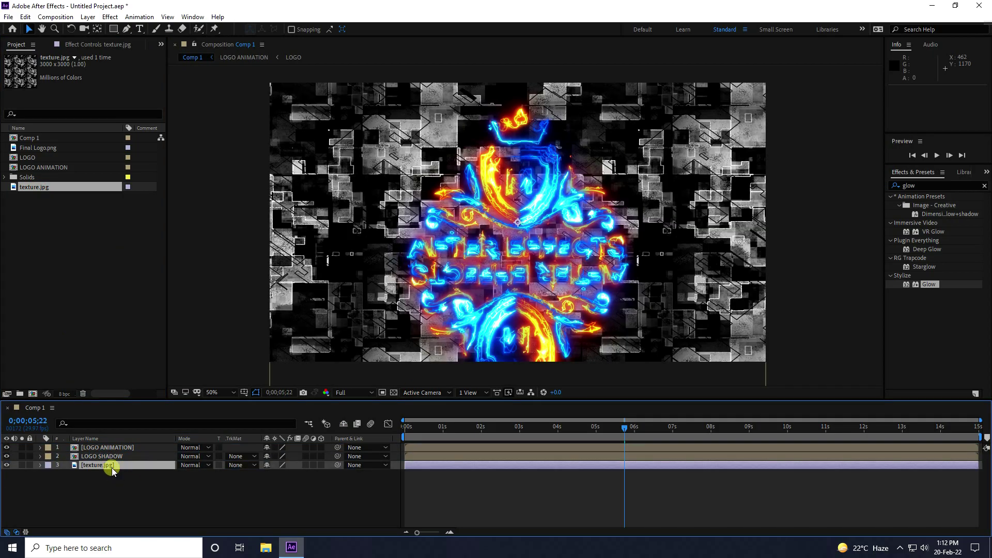
right_click(104, 466)
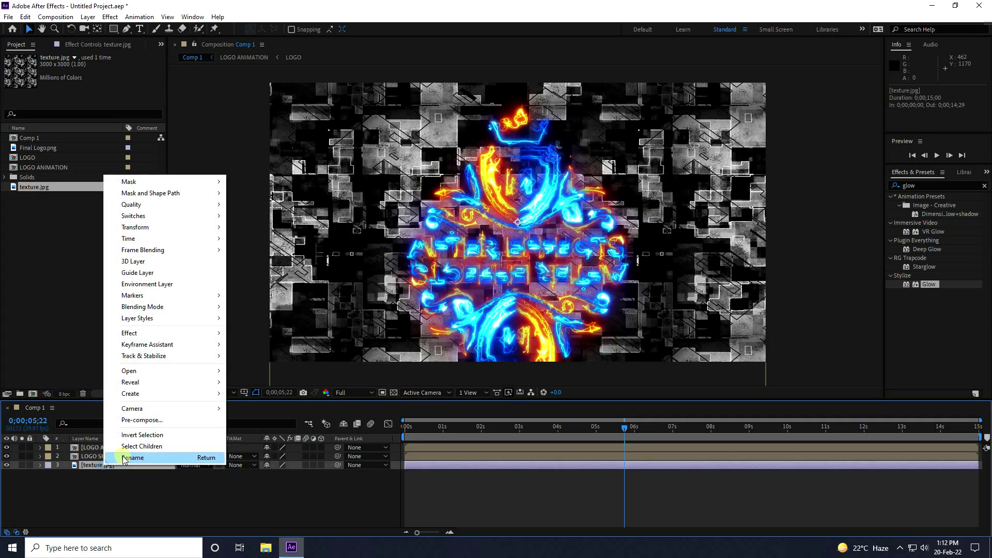
click(159, 422)
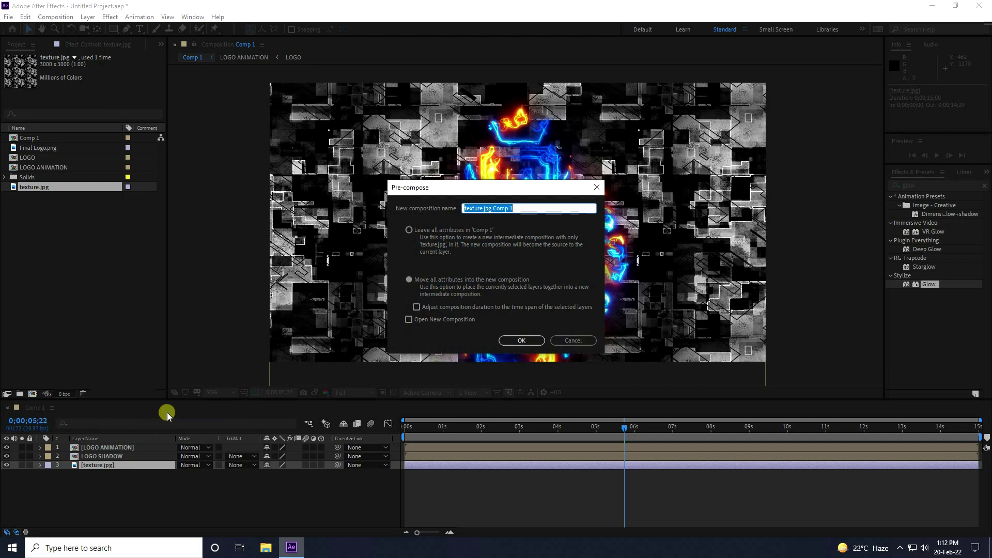
text(FLOOR)
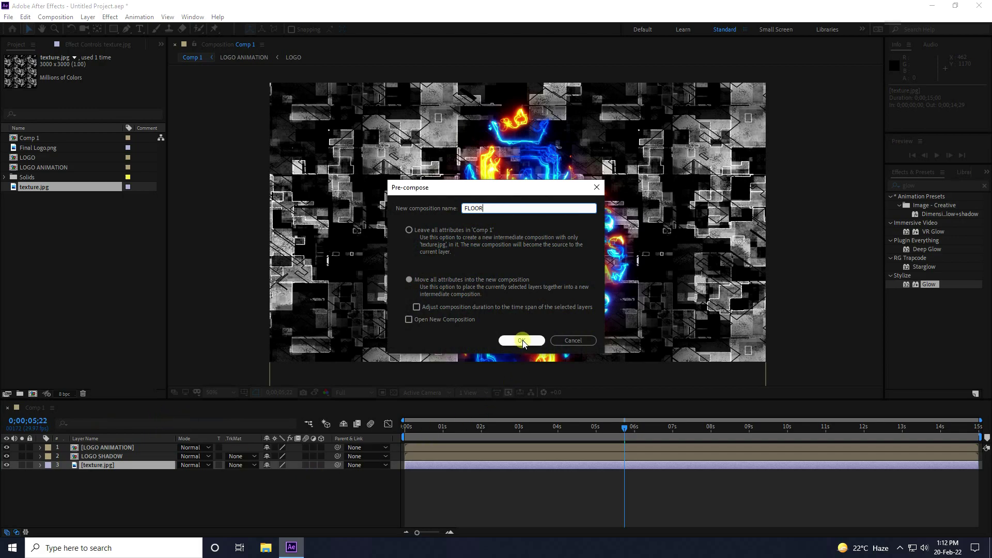
click(522, 341)
click(85, 465)
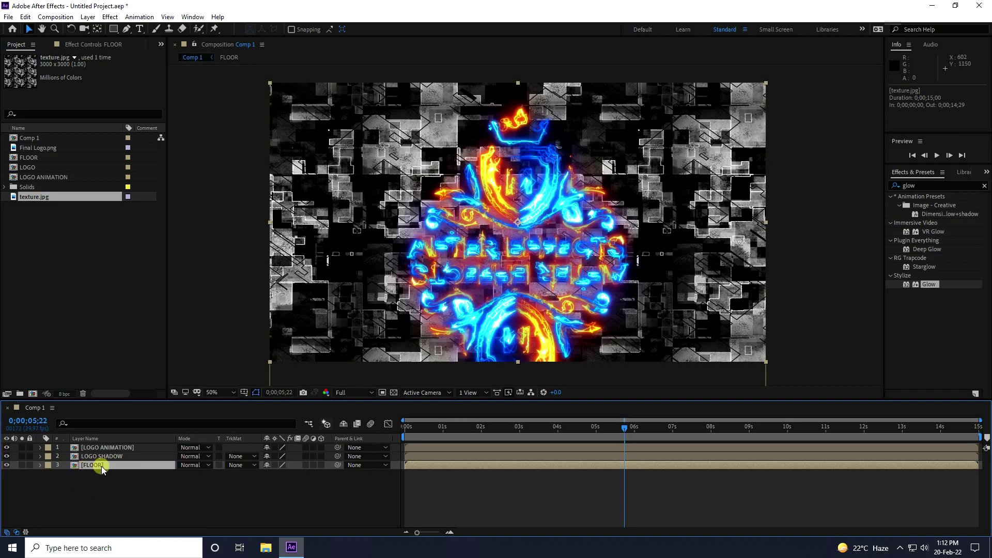
double_click(93, 466)
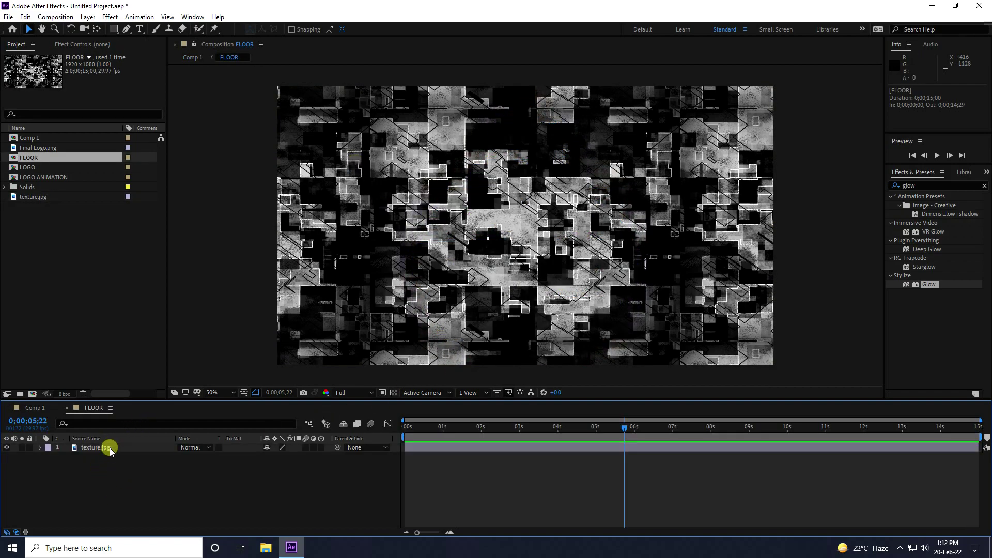
Make texture.jpg a 3D layer with an X Rotation of -90°
click(111, 449)
click(322, 448)
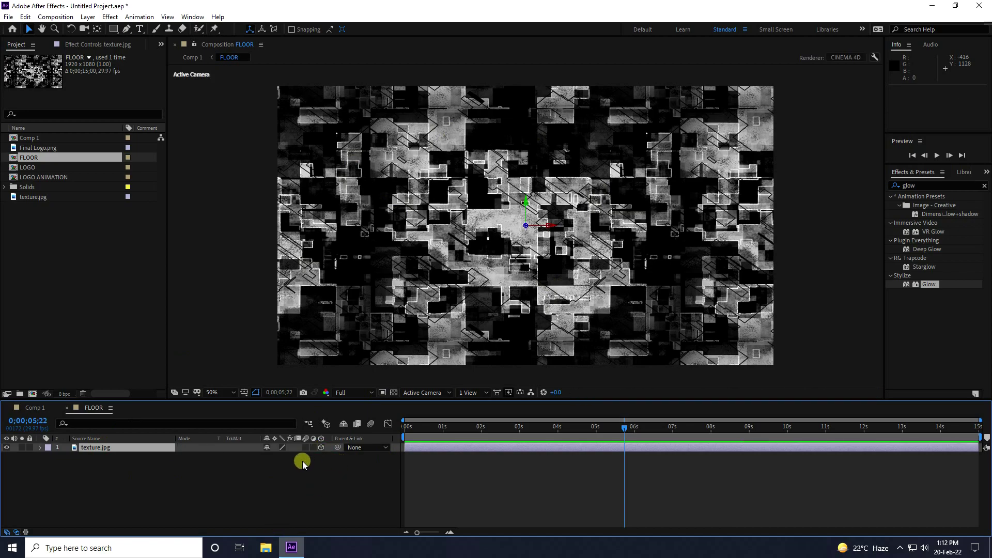
key(r)
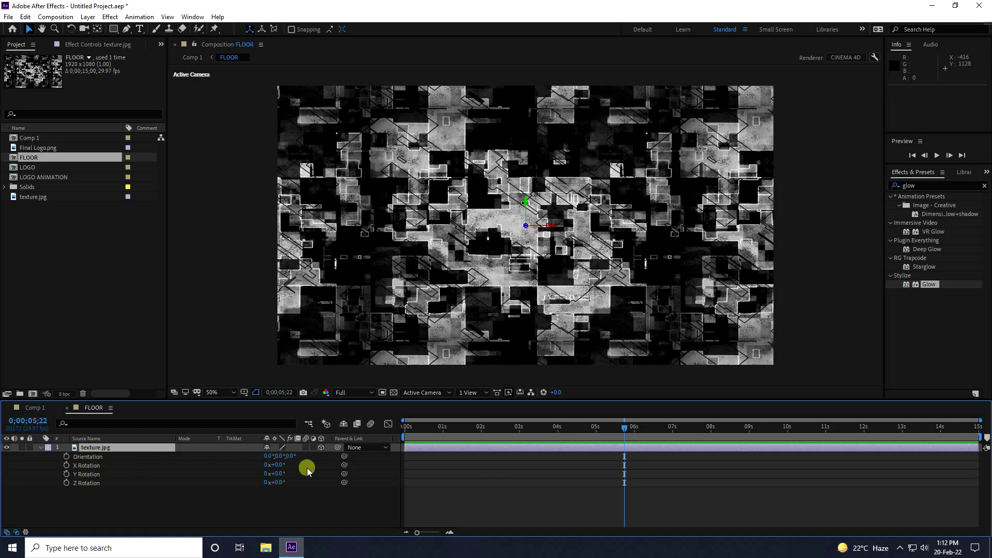
drag(283, 470, 337, 468)
click(279, 464)
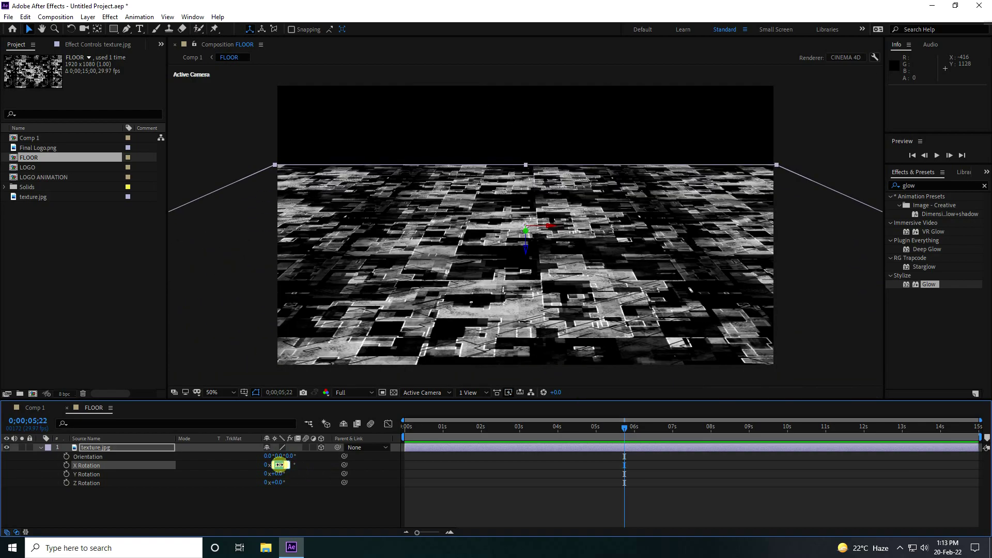
text(-90)
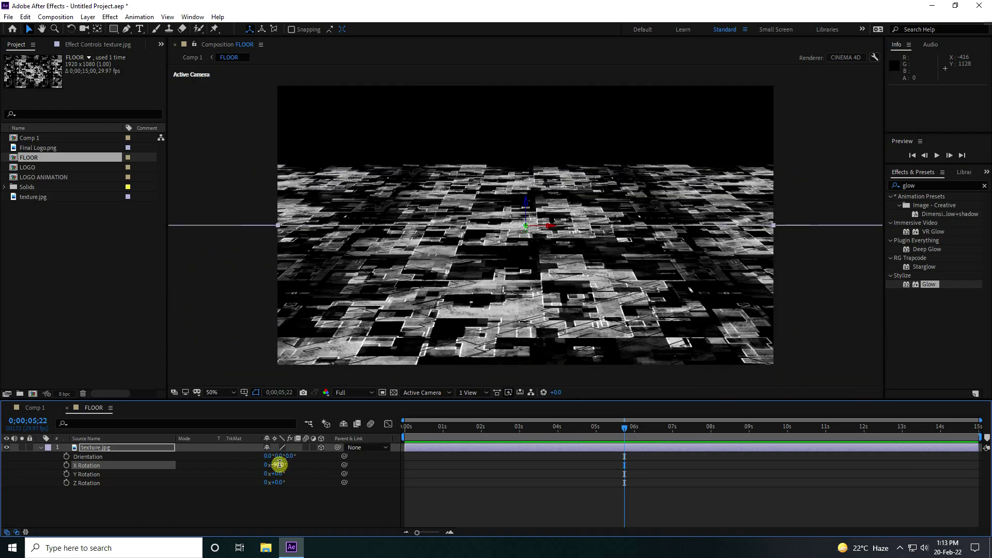
key(Return)
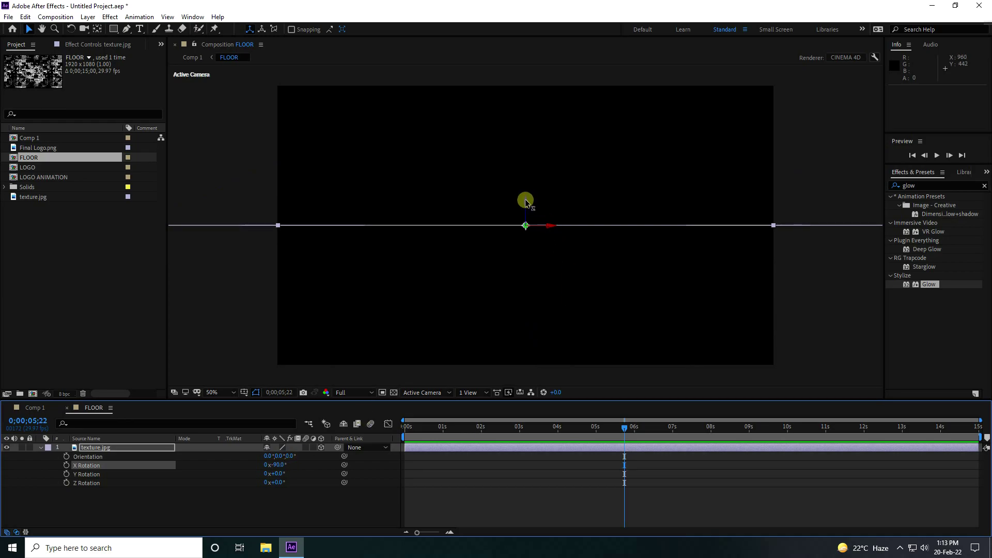
Lower the texture plane to 960, 780 so it sits below the horizon
drag(525, 201, 540, 265)
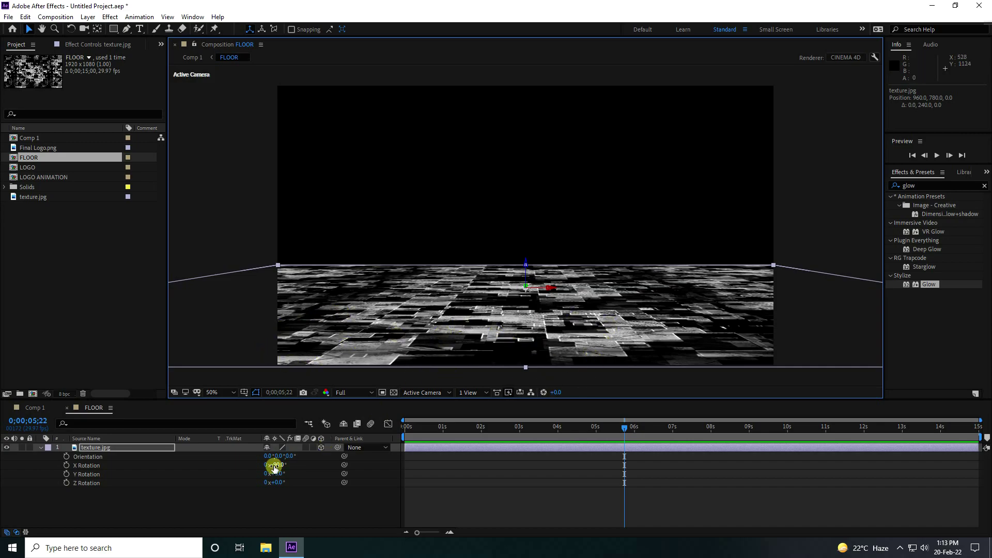
click(260, 508)
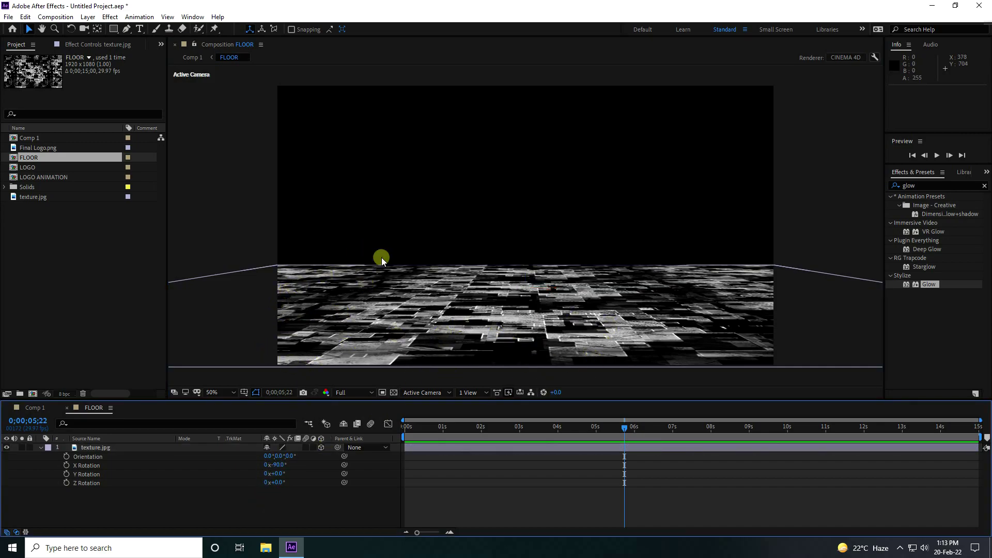
click(915, 186)
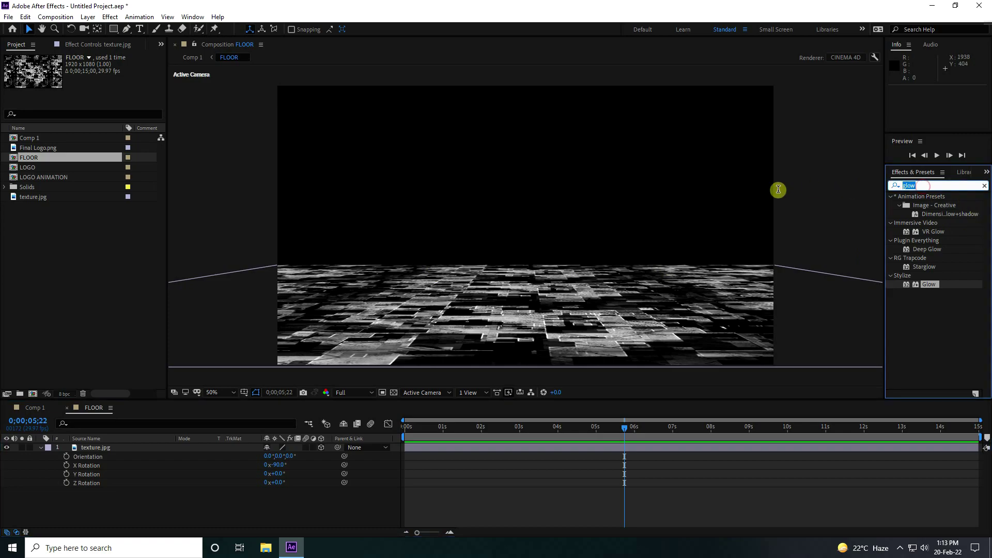
Apply Motion Tile to texture.jpg with Output Width and Height 300 and Mirror Edges on
text(moti)
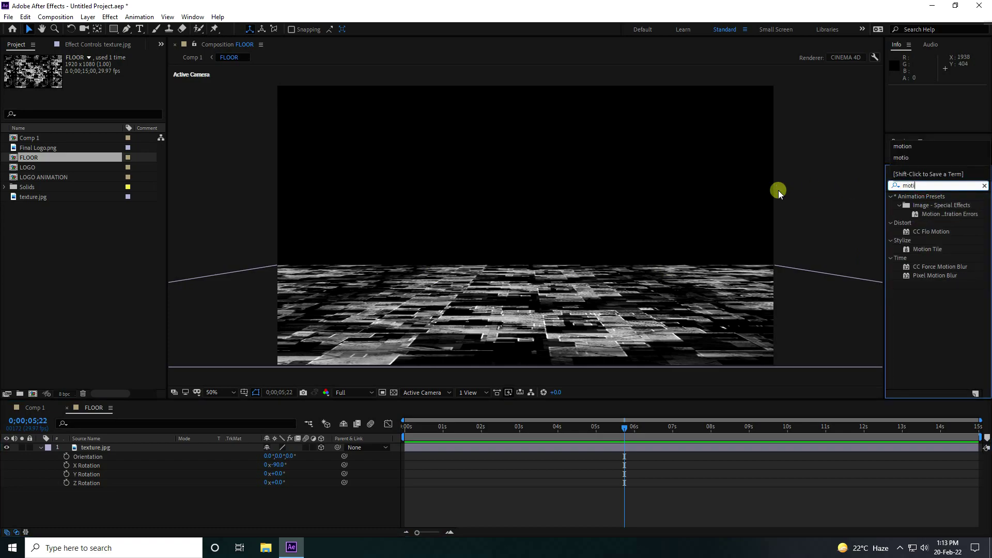
click(919, 250)
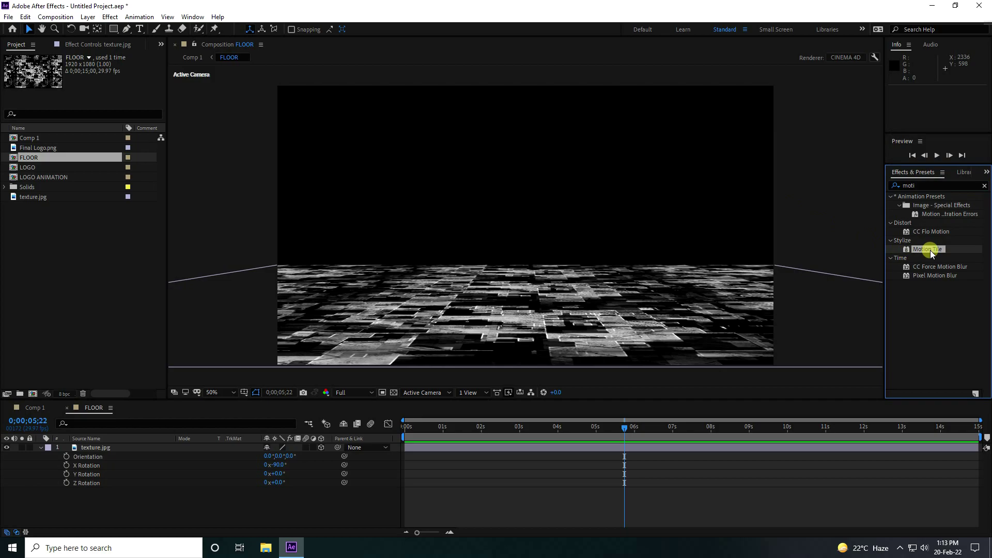
drag(932, 253, 141, 456)
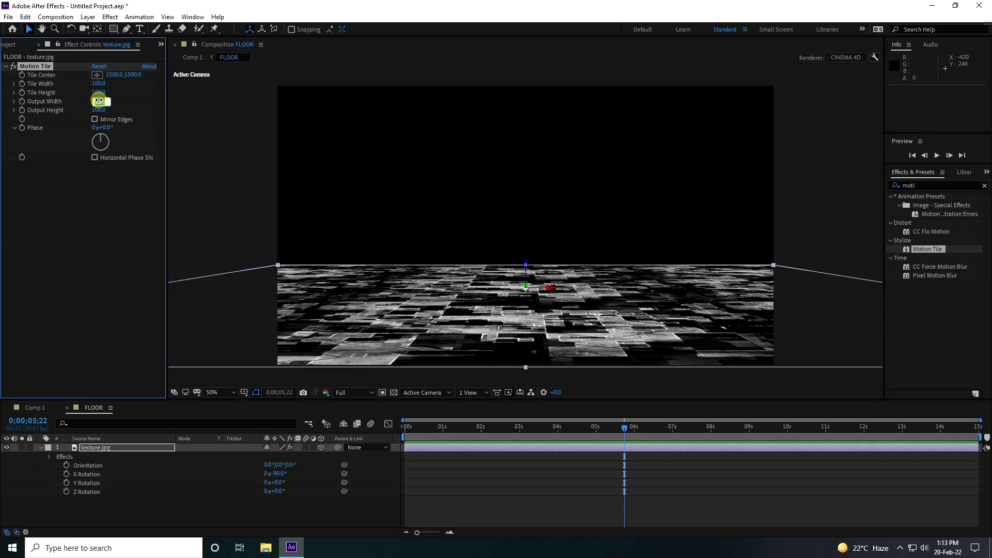
click(33, 104)
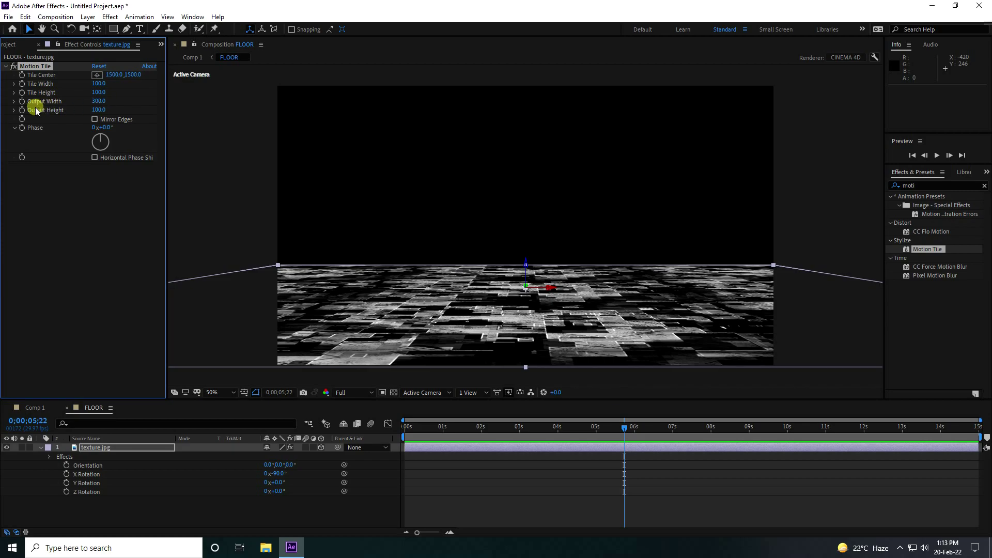
click(99, 110)
key(Return)
click(95, 119)
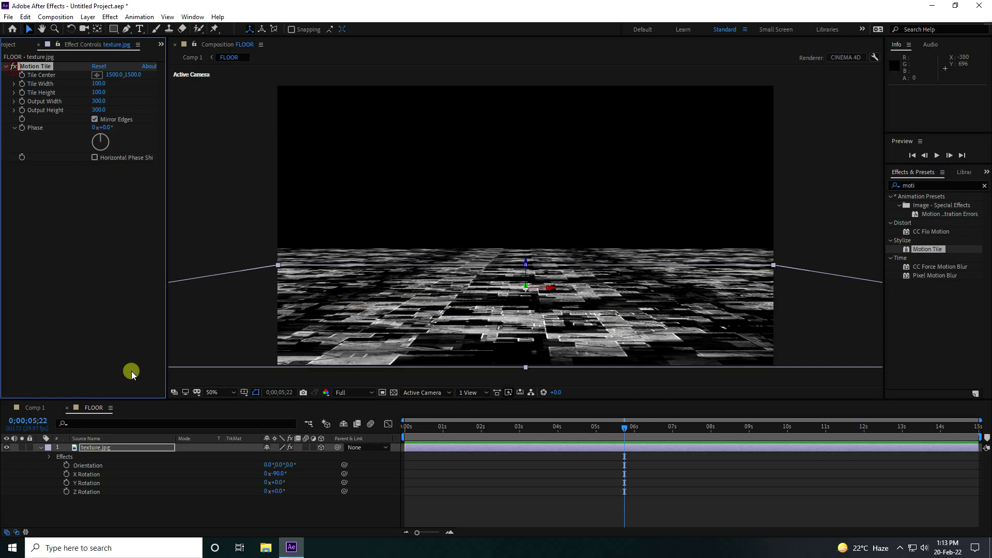
click(145, 490)
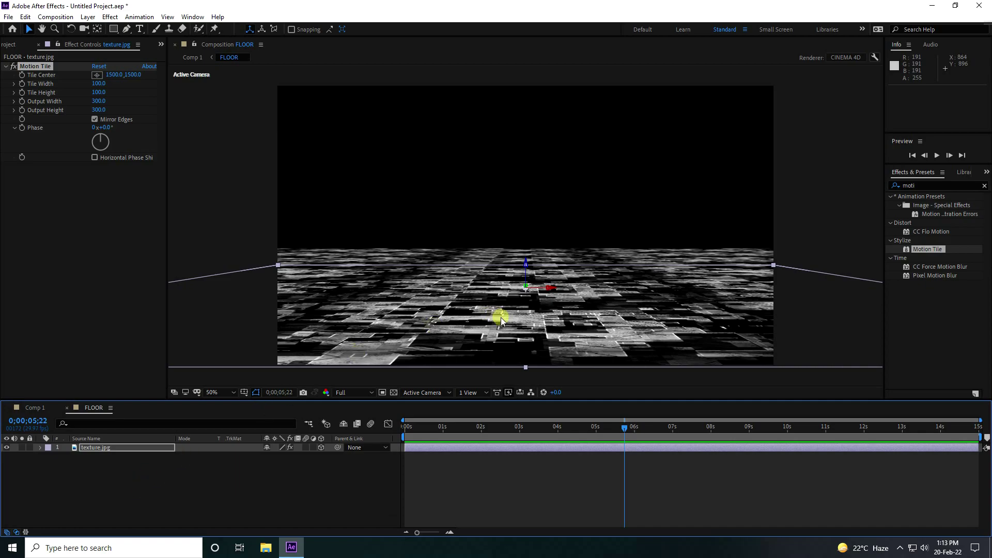
click(917, 188)
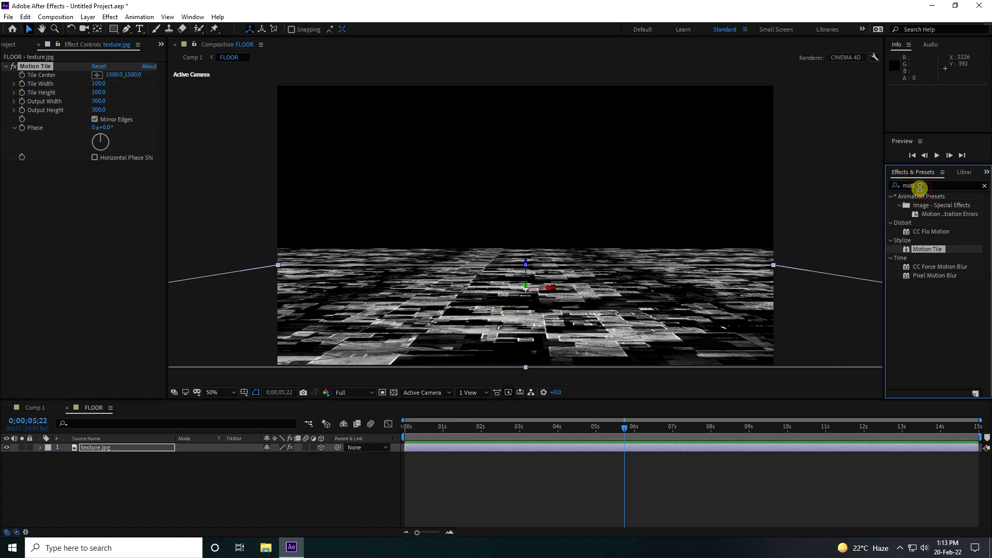
Apply Levels to texture.jpg with Gamma 0.50, toggling it off and on to compare
double_click(920, 187)
key(BackSpace)
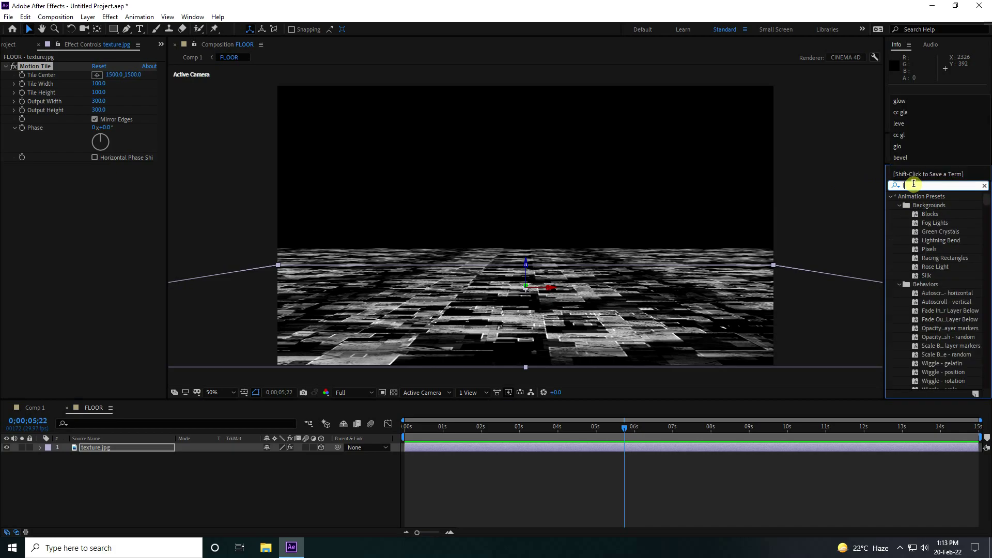
text(level)
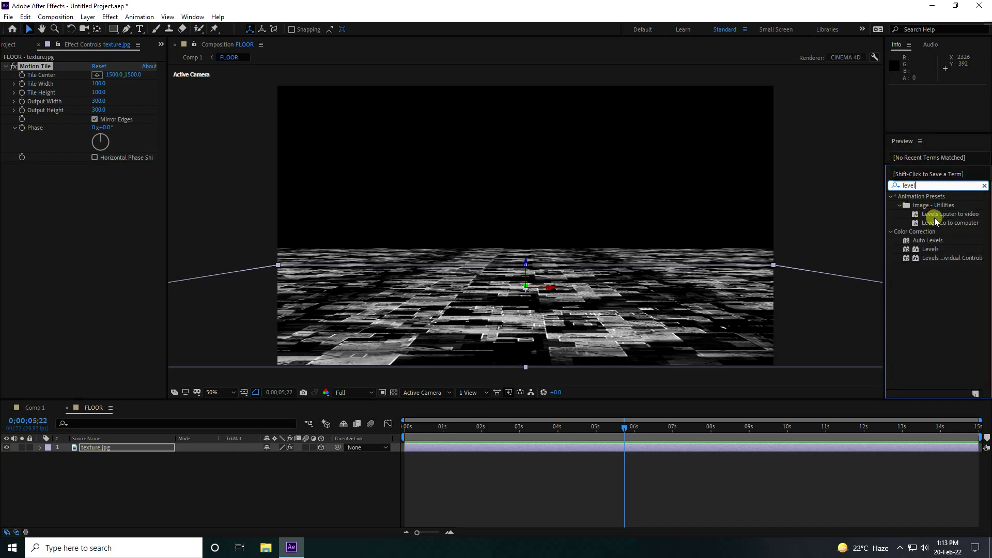
click(931, 250)
drag(940, 251, 115, 450)
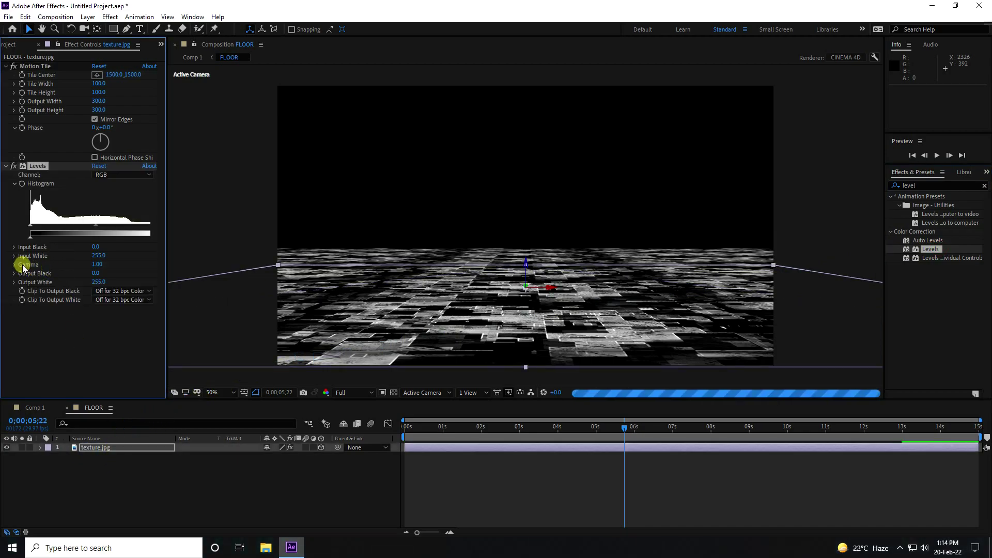
click(97, 264)
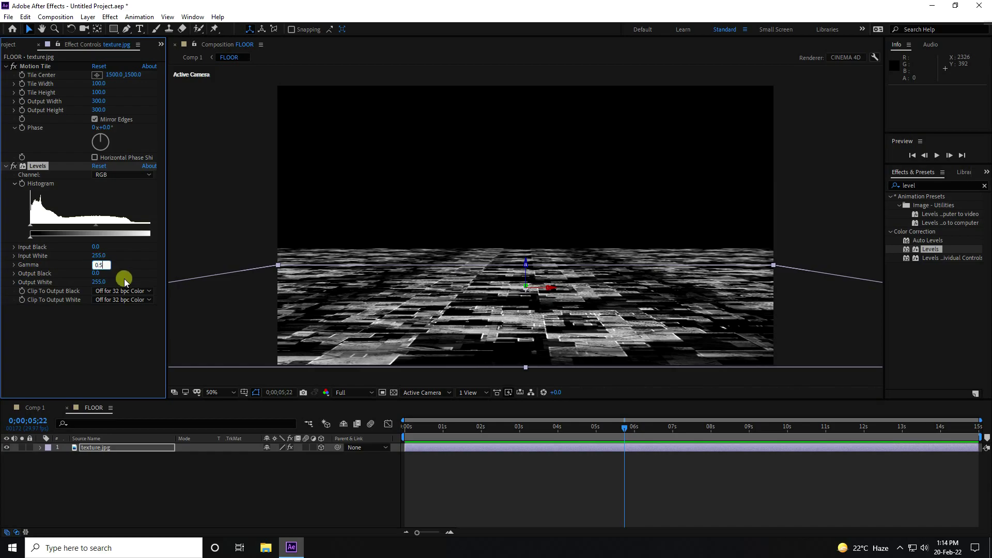
key(Return)
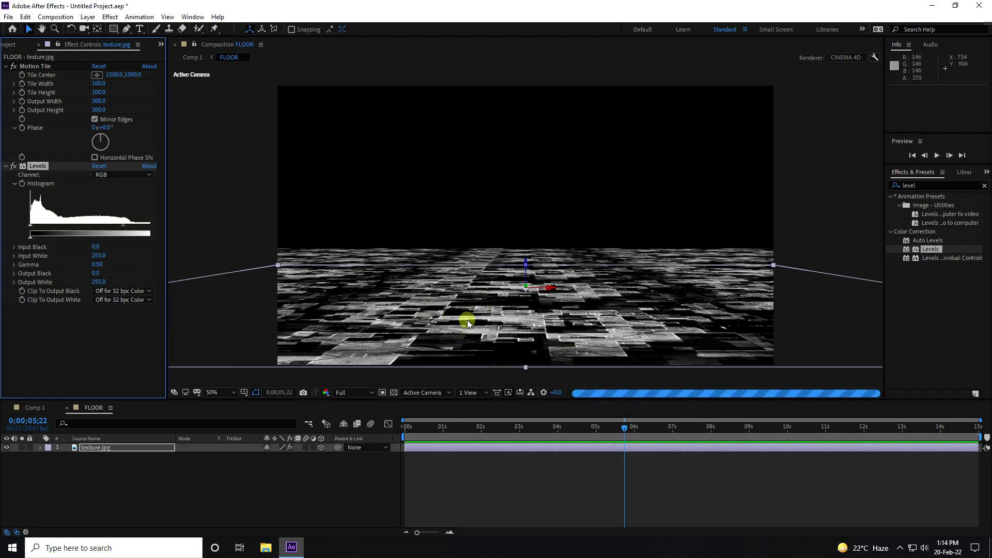
click(13, 167)
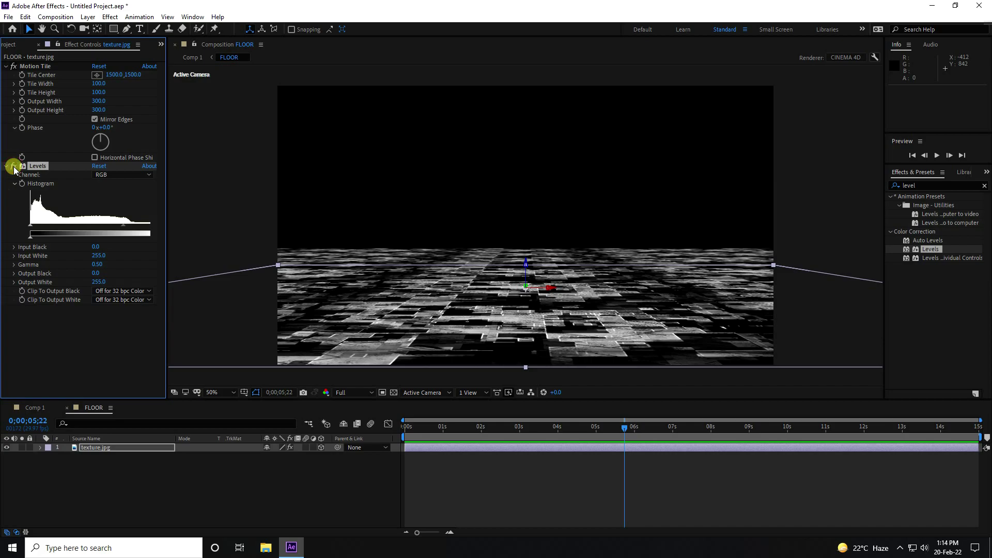
click(13, 167)
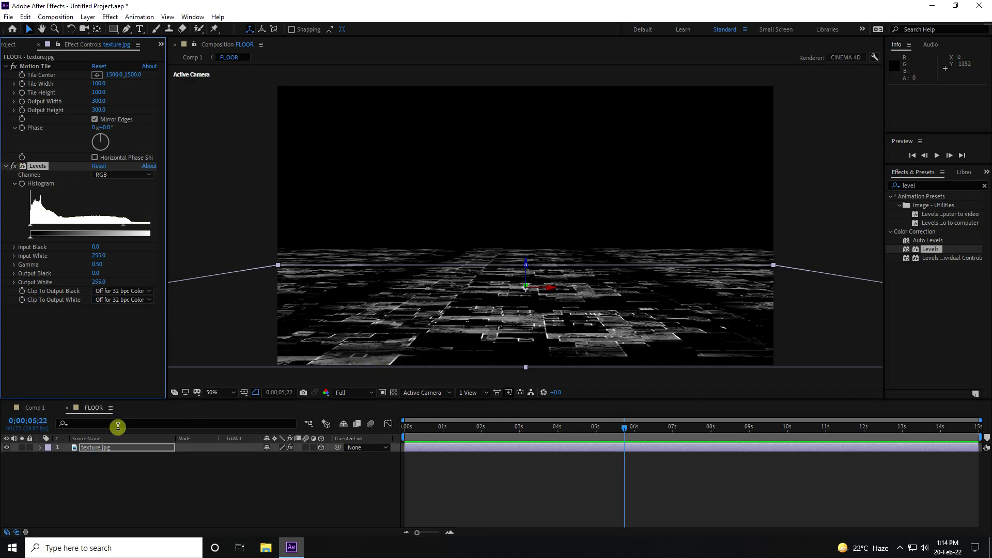
In Comp 1, hide the FLOOR layer
click(23, 408)
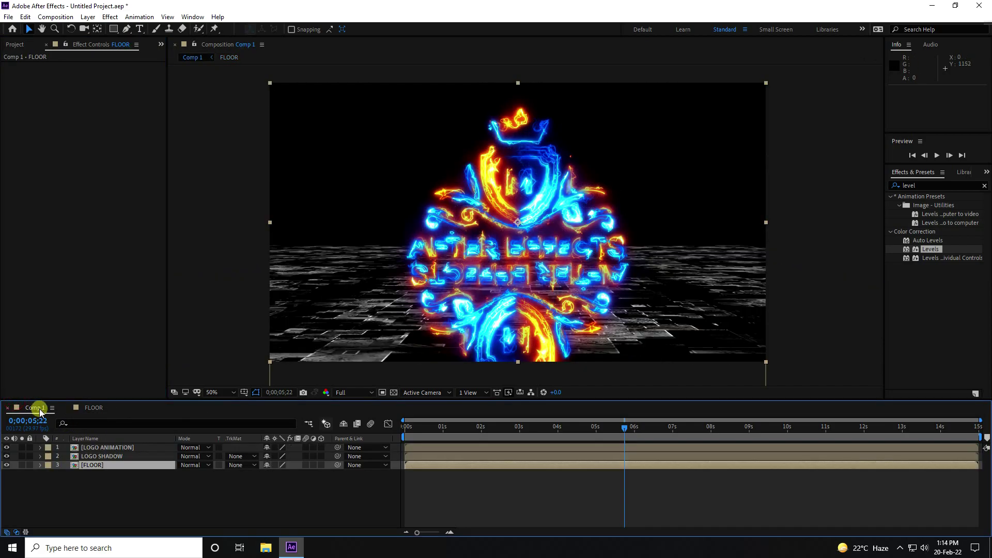
click(108, 491)
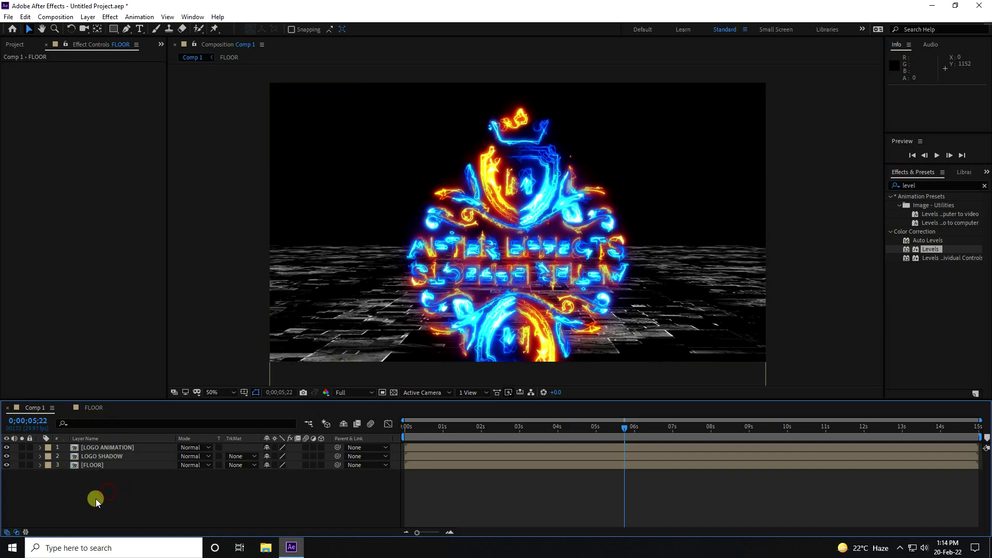
click(102, 465)
click(7, 465)
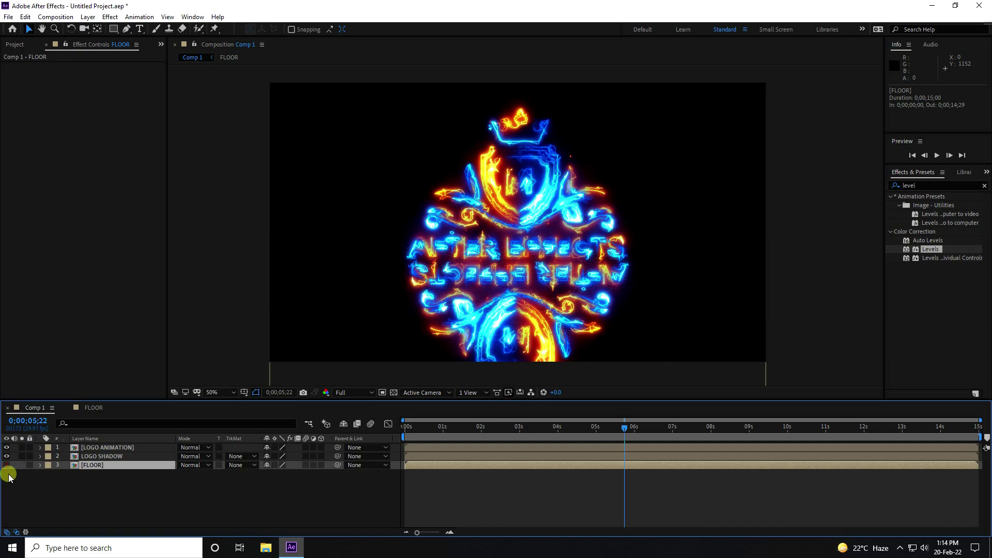
Add an adjustment layer and place it just below LOGO ANIMATION
right_click(90, 492)
mouse_move(124, 382)
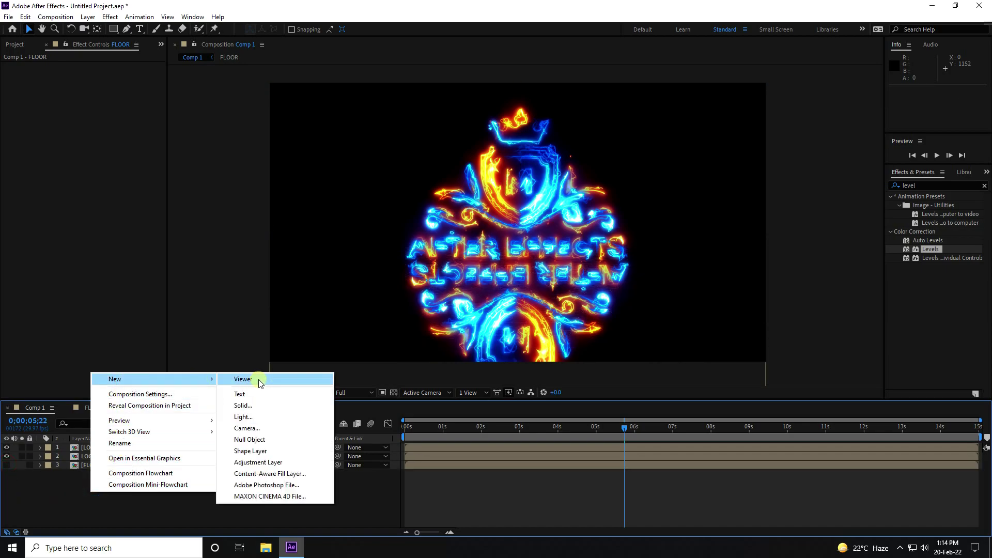
click(277, 462)
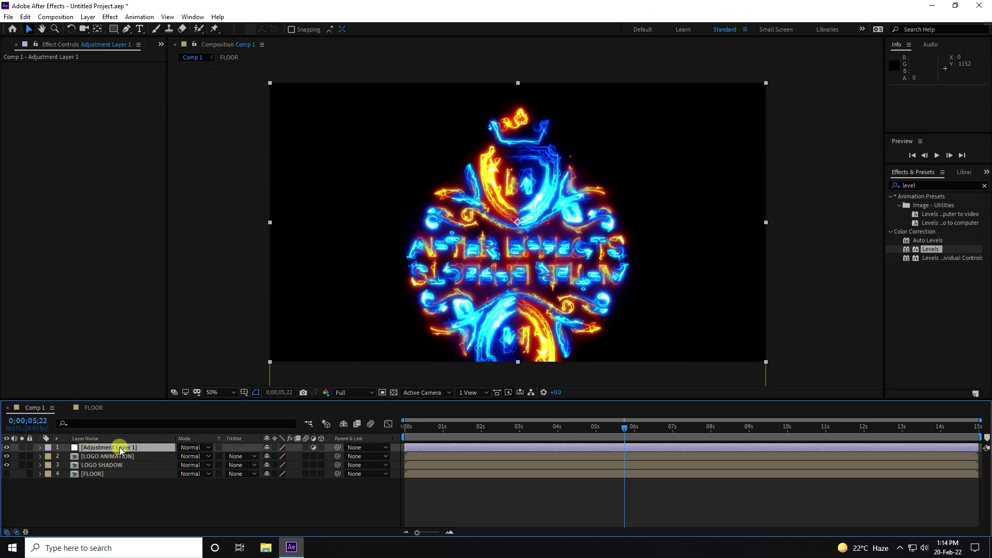
drag(85, 449, 109, 467)
Find the Compound Blur effect in Effects & Presets
click(923, 187)
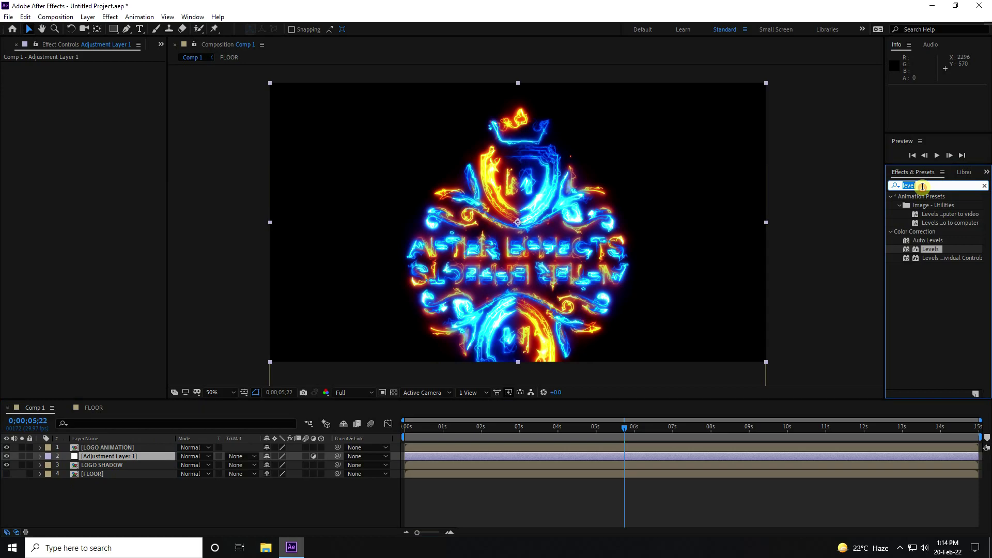
text(comp)
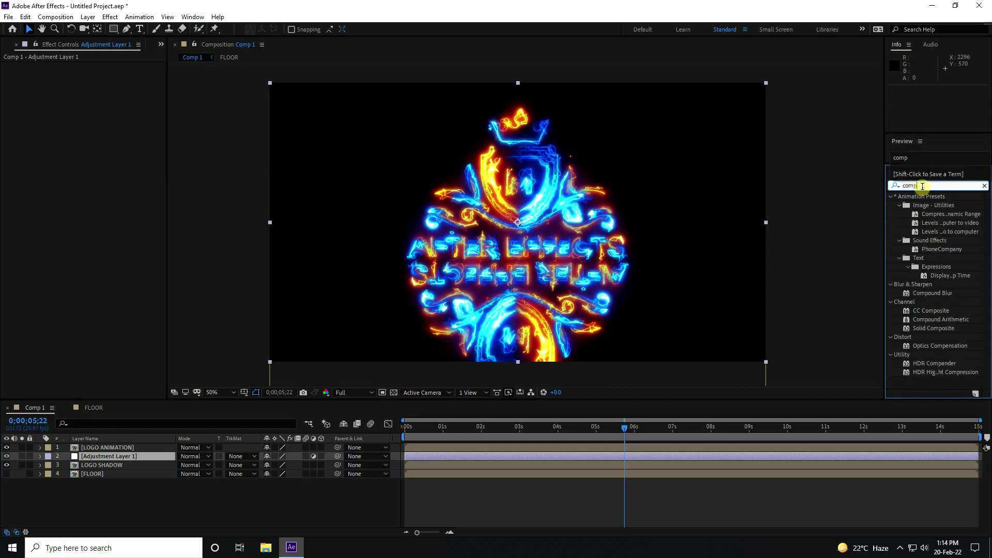
click(938, 294)
Apply Compound Blur to Adjustment Layer 1 with FLOOR as Blur Layer and Maximum Blur 200
drag(942, 297, 128, 455)
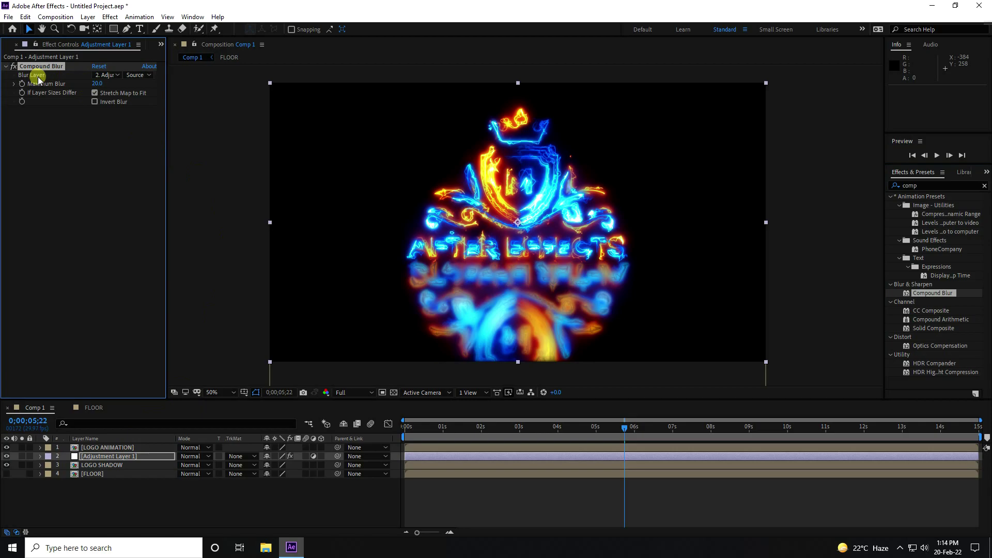
click(117, 75)
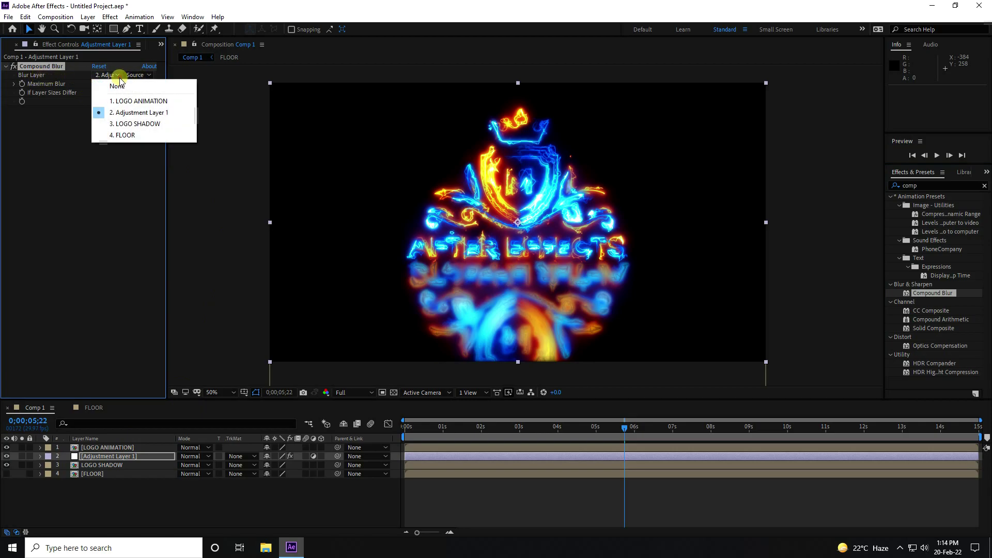
click(114, 136)
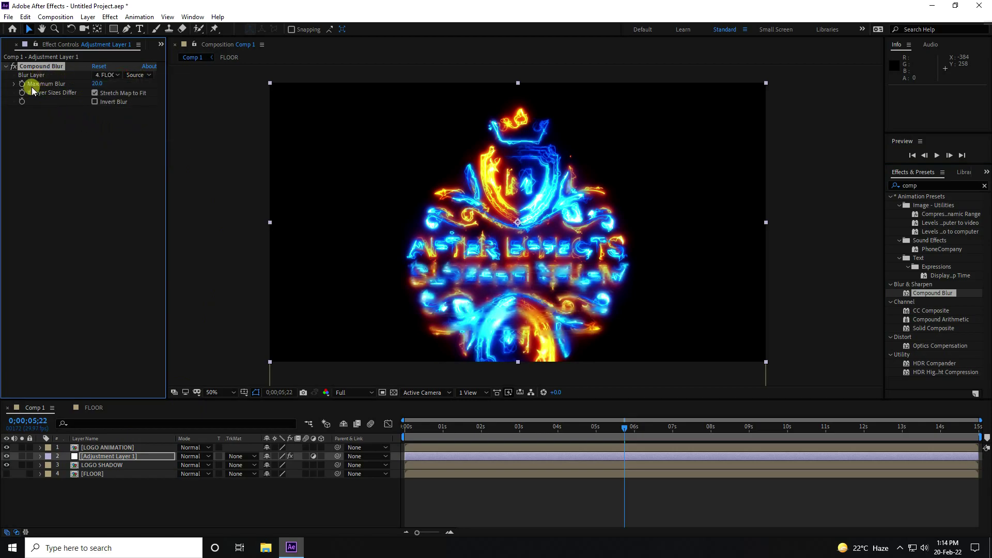
click(96, 84)
text(0)
key(Return)
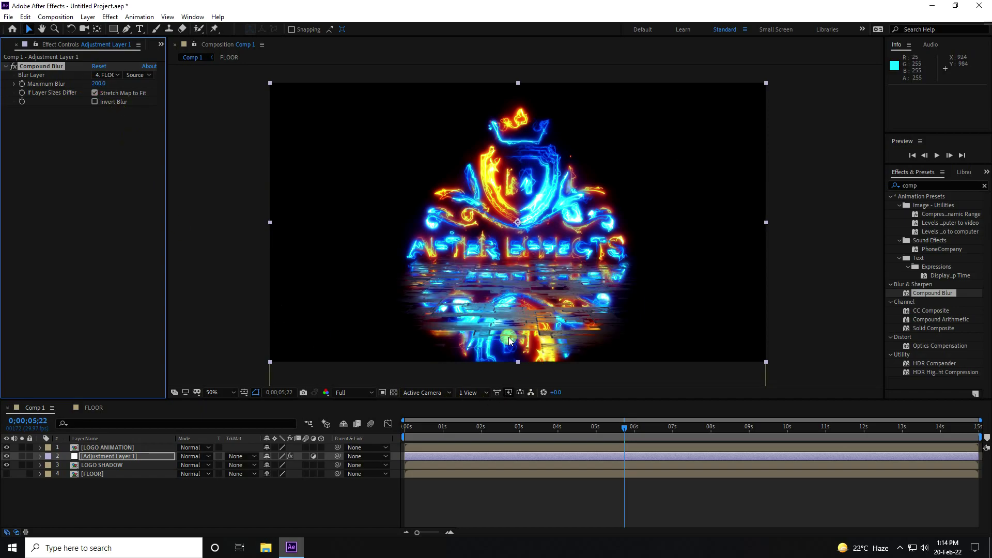
scroll(509, 340, up, 2)
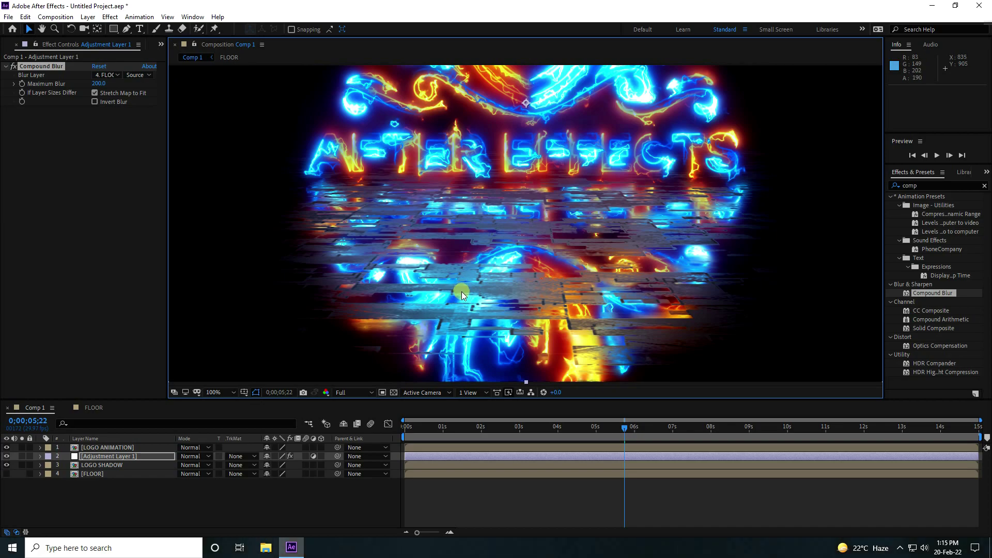
click(909, 185)
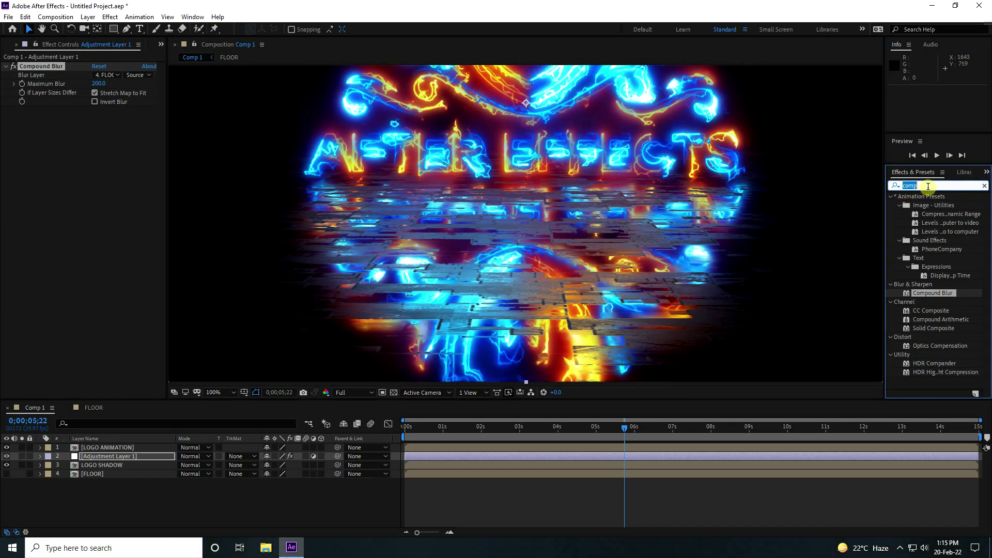
Apply CC Glass to Adjustment Layer 1 with FLOOR as its bump map
text(cc gl)
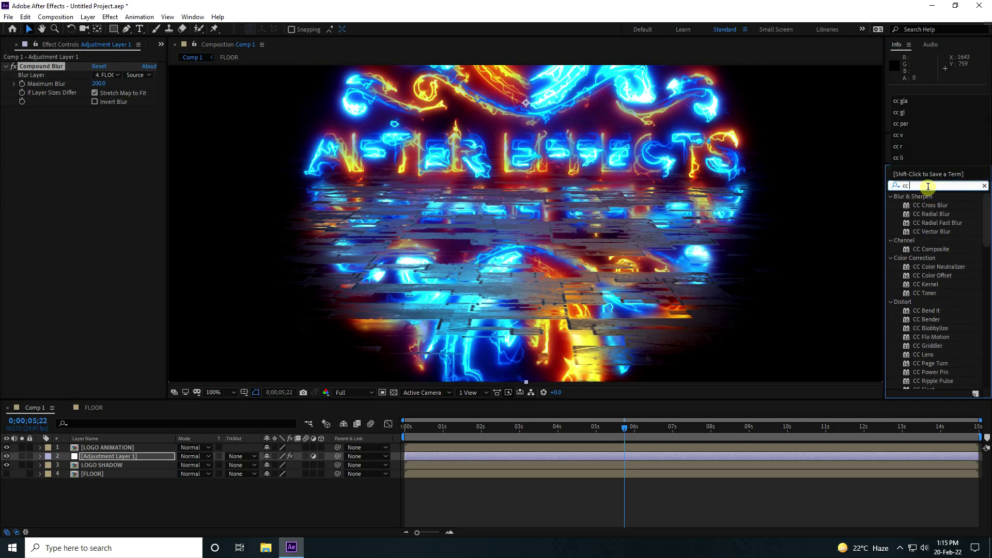
click(926, 219)
drag(925, 222, 119, 458)
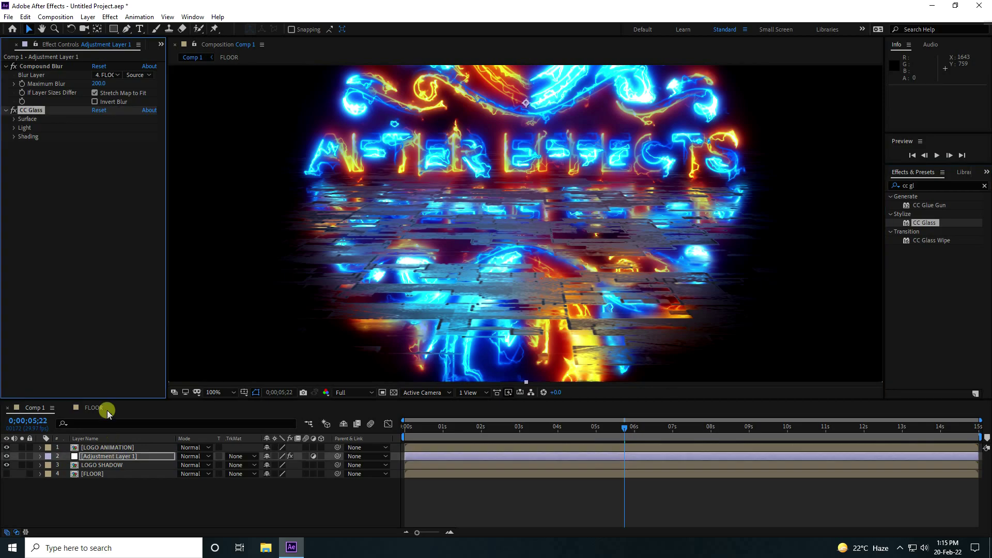
click(13, 119)
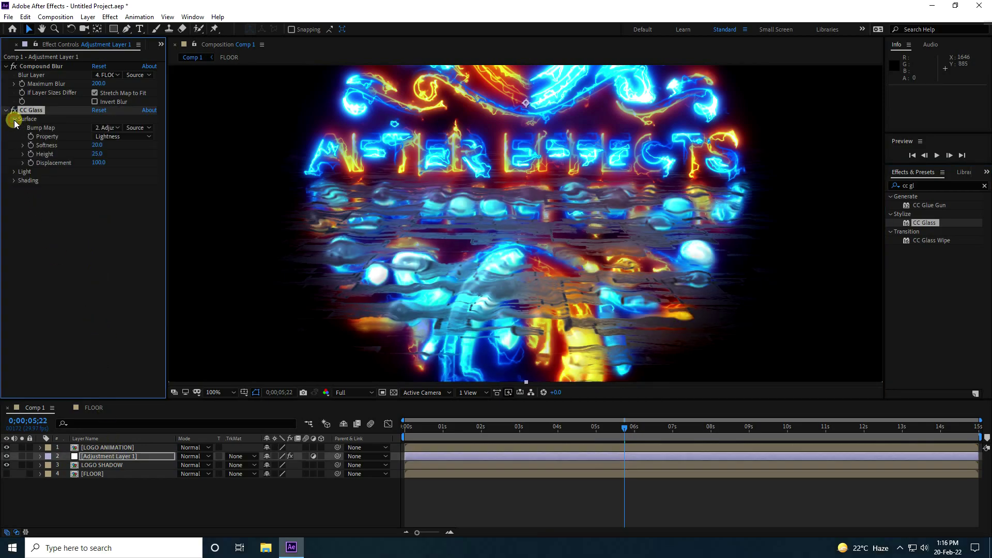
click(106, 128)
click(126, 189)
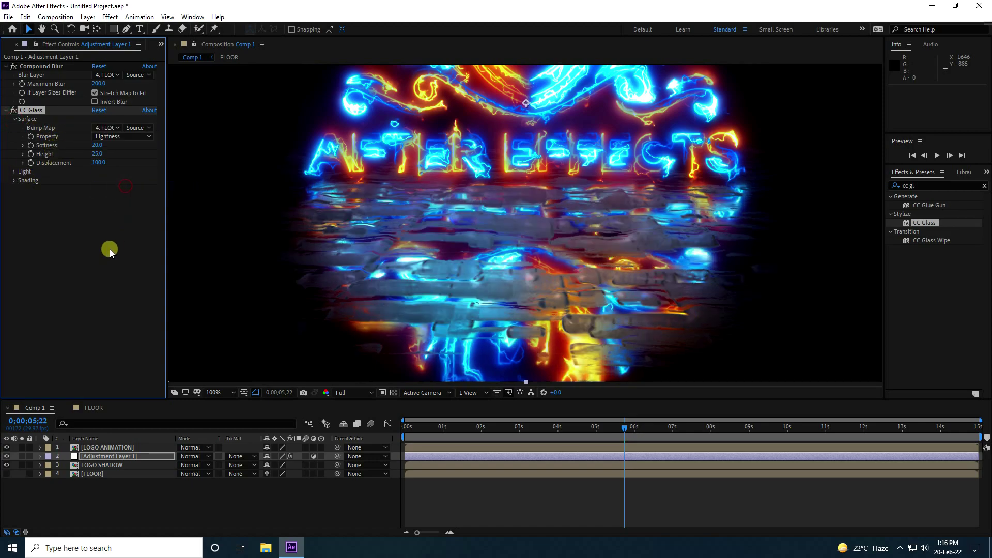
Set CC Glass softness 0, height and displacement 5, and light intensity 185
click(90, 146)
text(0)
key(Return)
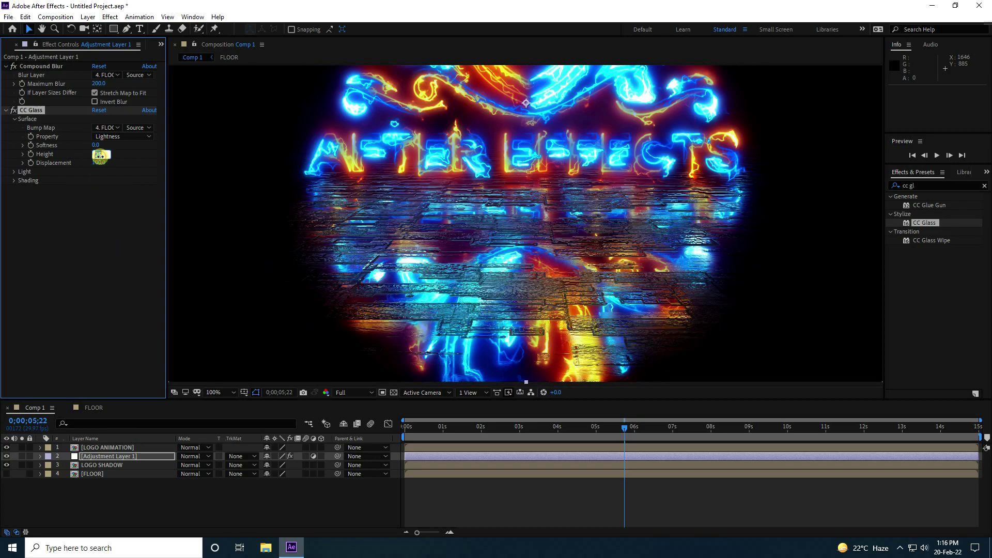
text(5)
key(Return)
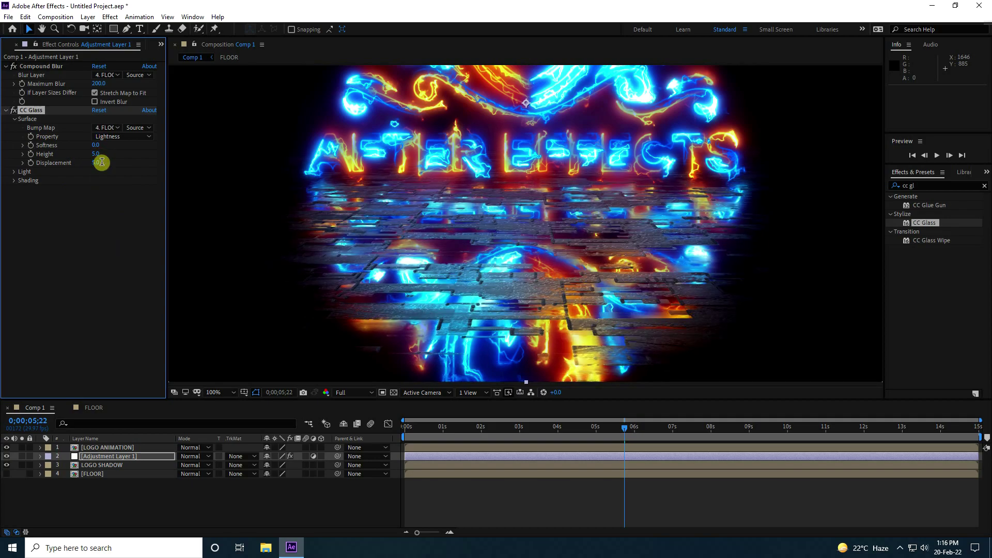
click(15, 172)
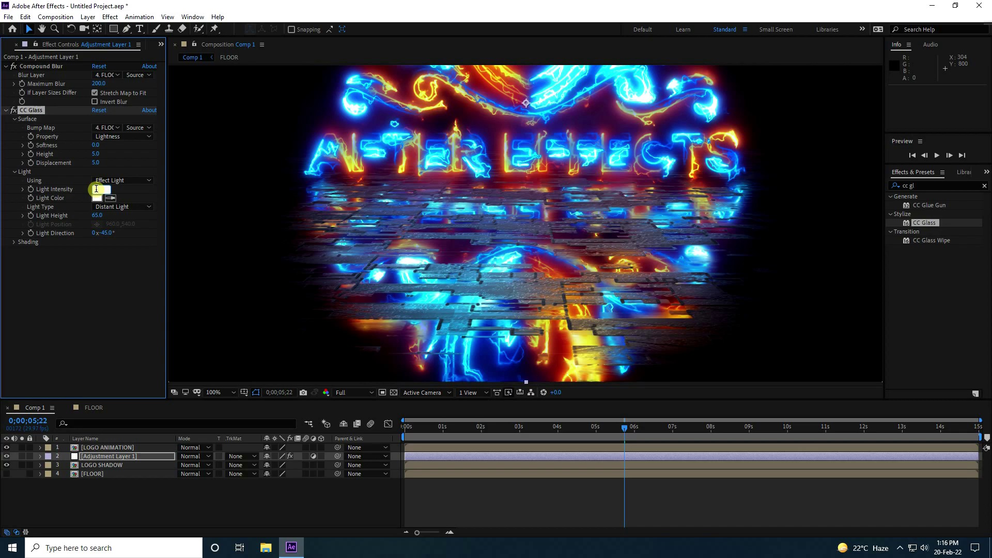
key(Return)
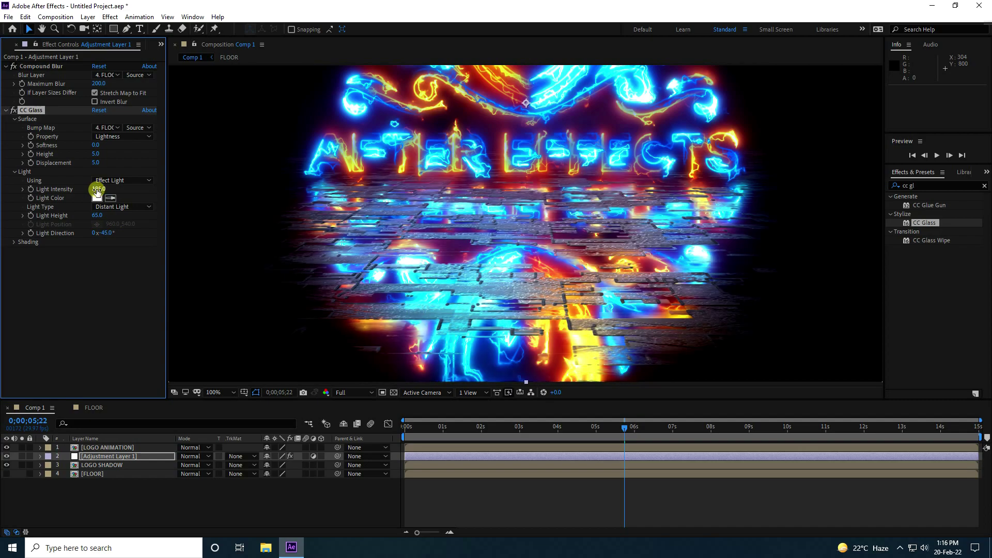
Expand CC Glass Shading settings and reframe the composition view
click(14, 242)
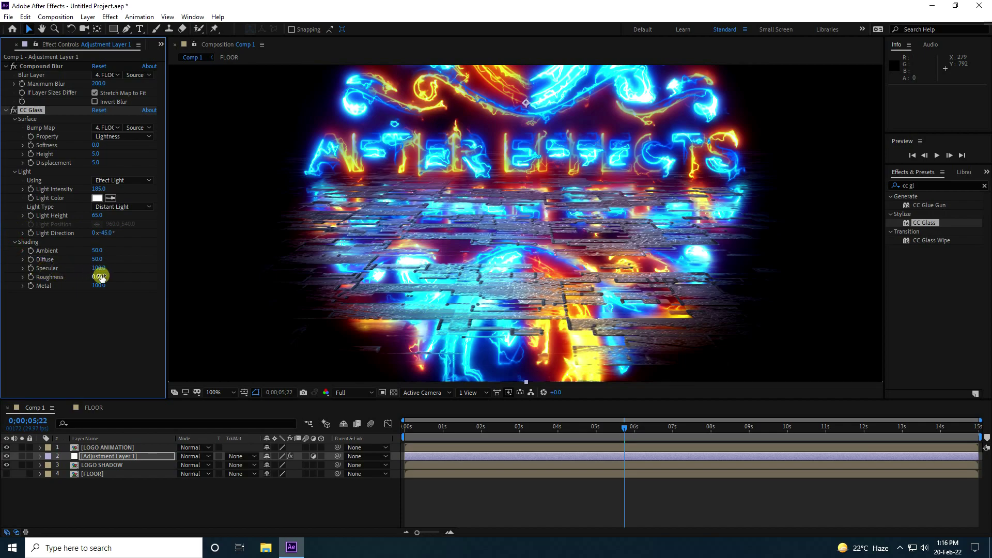
key(space)
drag(531, 264, 538, 243)
scroll(514, 243, down, 2)
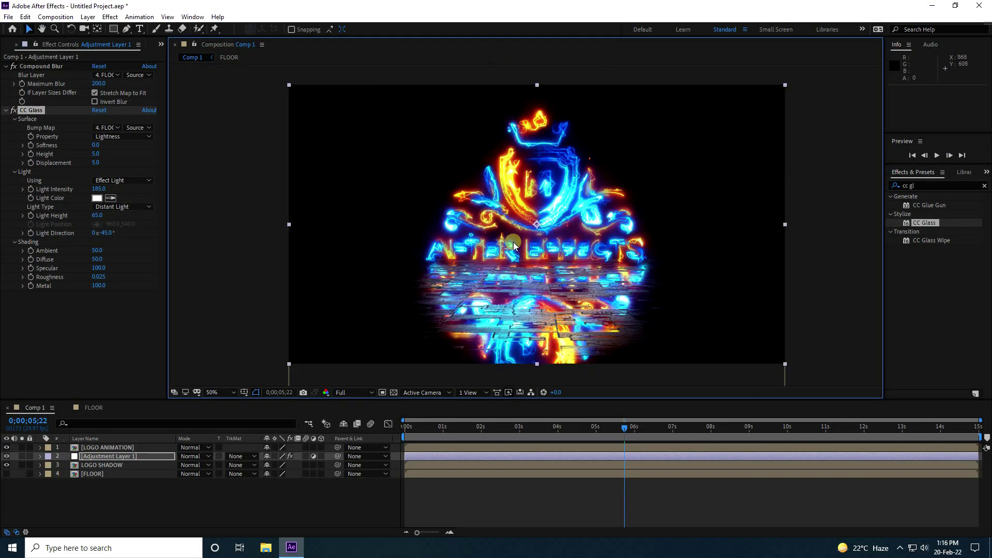
drag(482, 423, 349, 402)
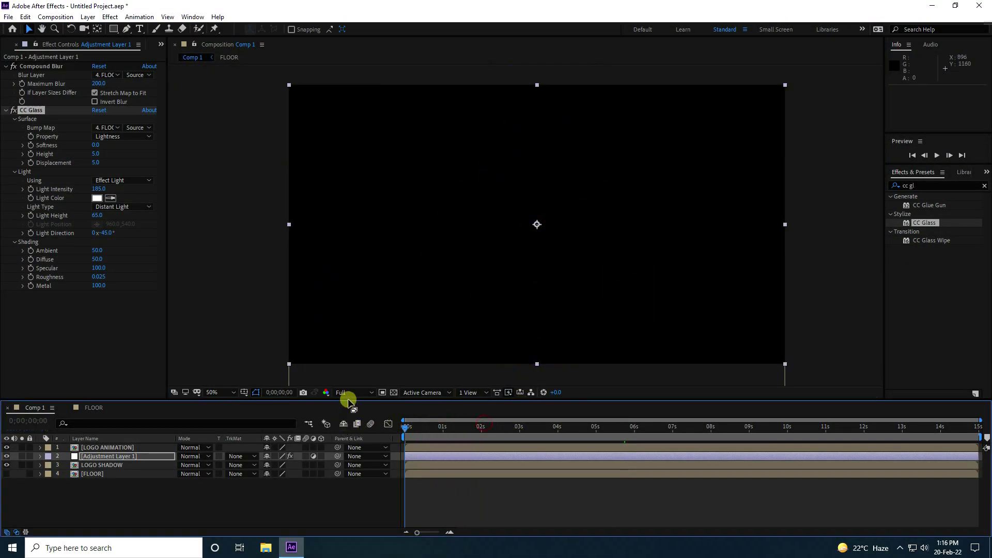
key(space)
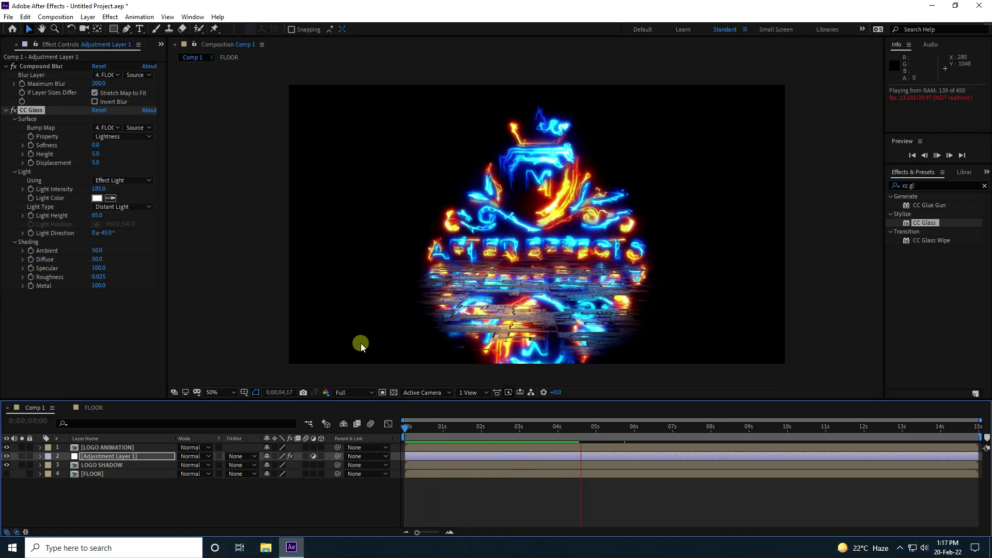
click(598, 428)
drag(600, 431, 253, 328)
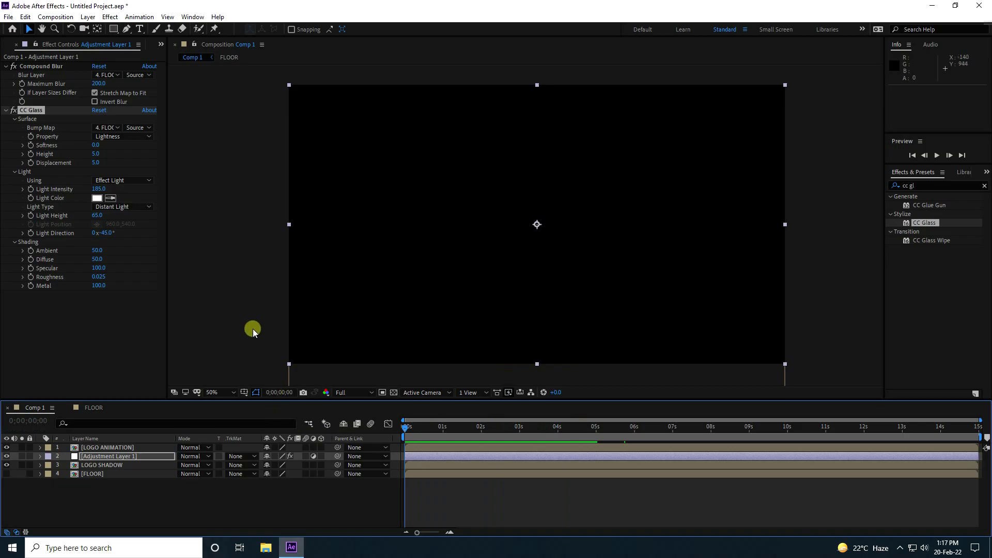
key(space)
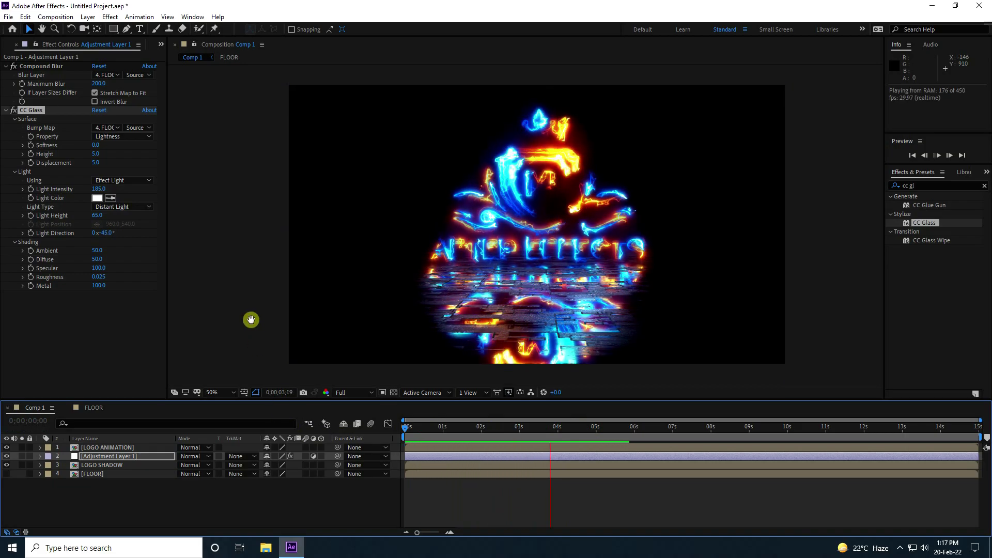
key(space)
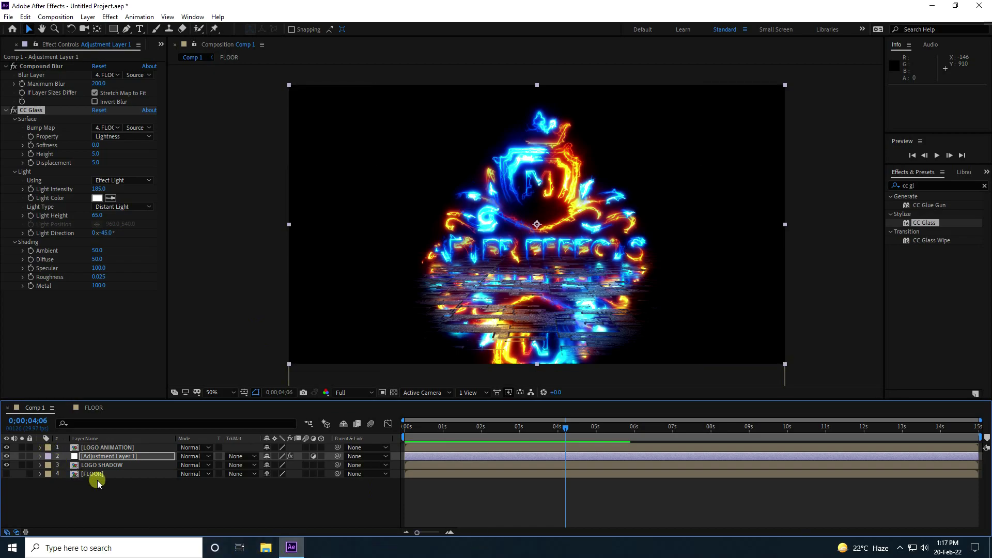
Add Adjustment Layer 2 at the top of Comp 1 and search effects for Transform
click(98, 492)
right_click(97, 496)
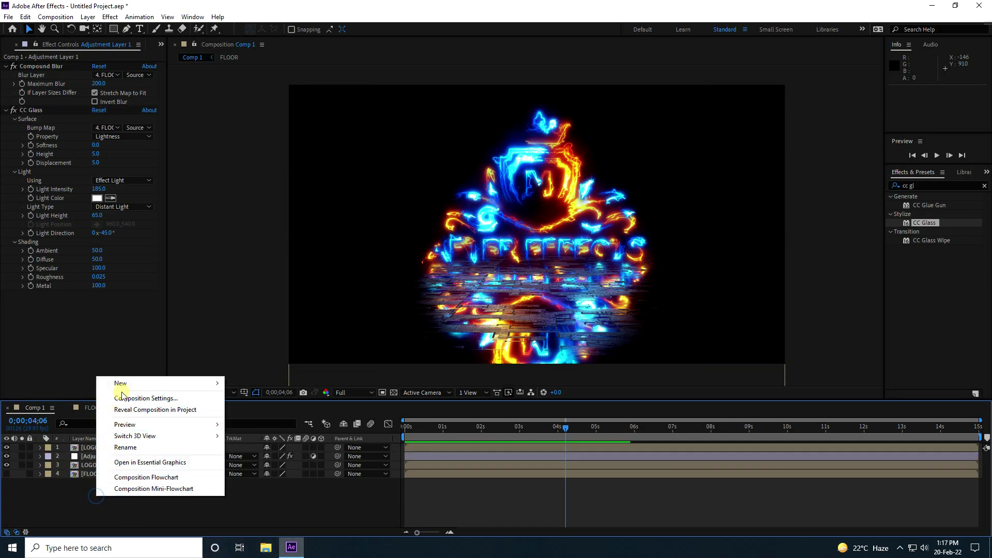
mouse_move(123, 388)
click(282, 466)
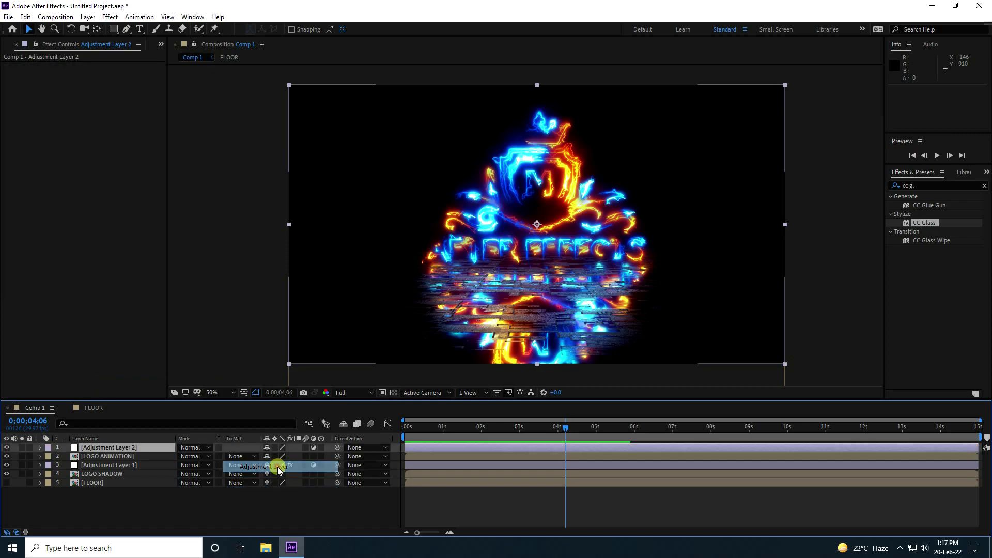
double_click(927, 188)
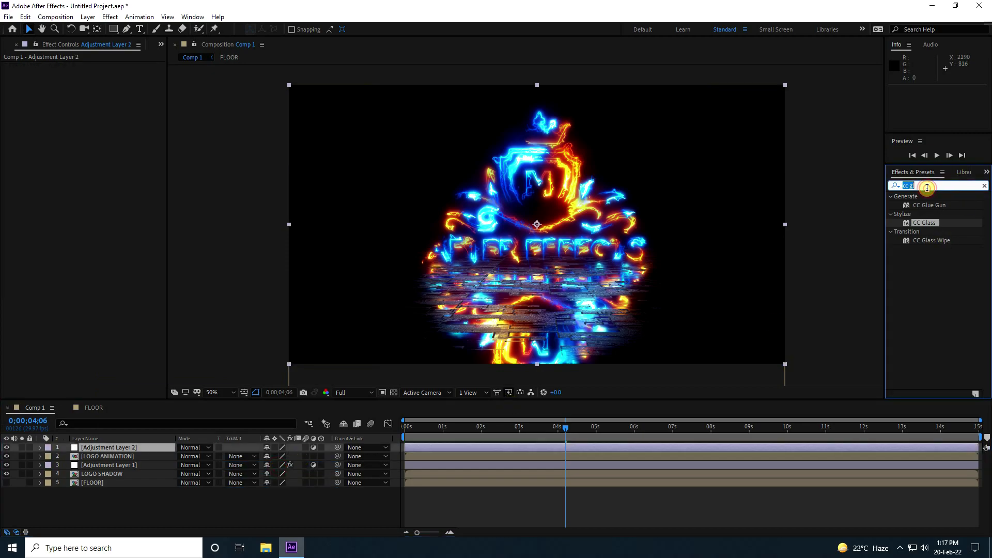
text(trann)
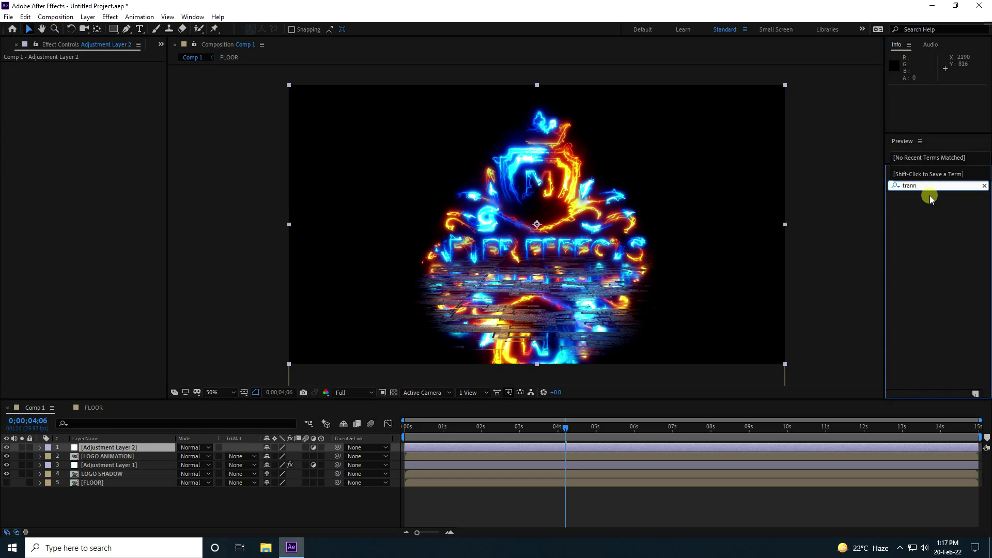
Apply the Transform effect to Adjustment Layer 2 and keyframe Scale 100 and Rotation 45° at 0s
key(BackSpace)
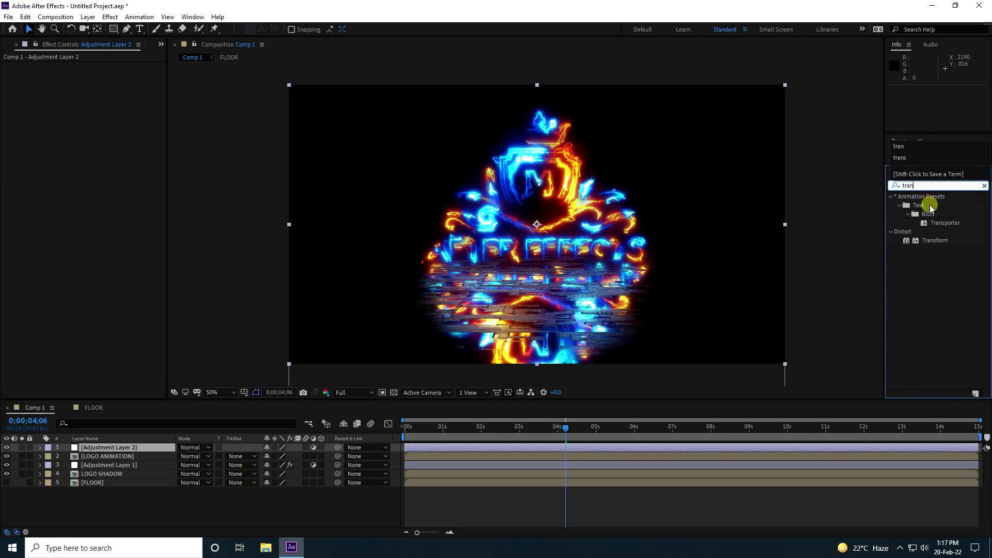
drag(936, 240, 216, 454)
drag(564, 433, 535, 432)
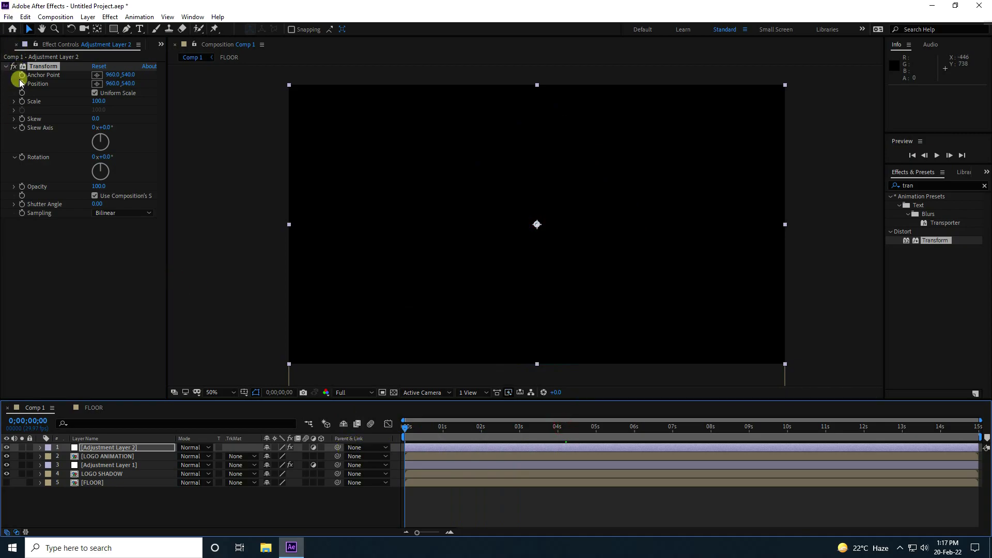
click(22, 101)
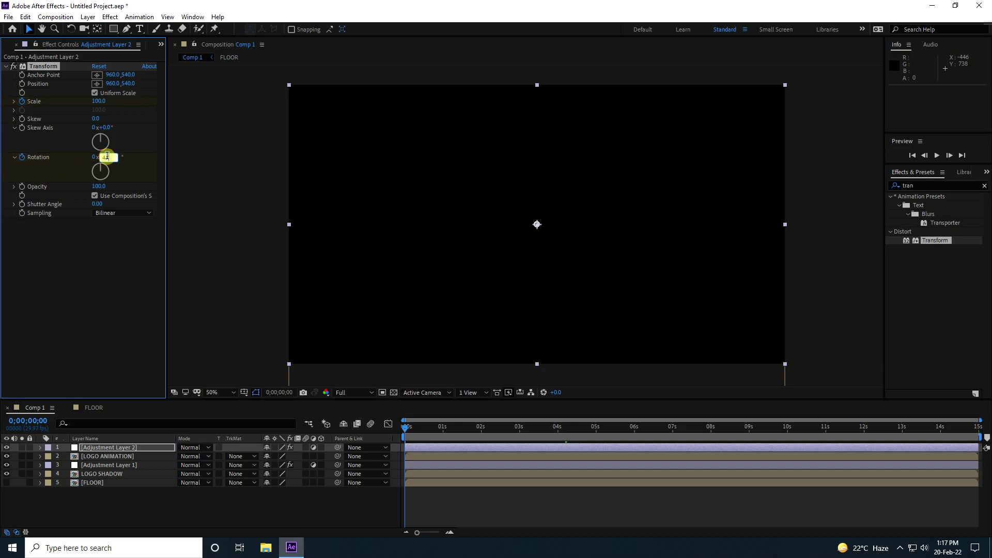
At 10 seconds, keyframe the Transform Scale to 135 and Rotation back to 0°
drag(406, 428, 787, 450)
click(79, 101)
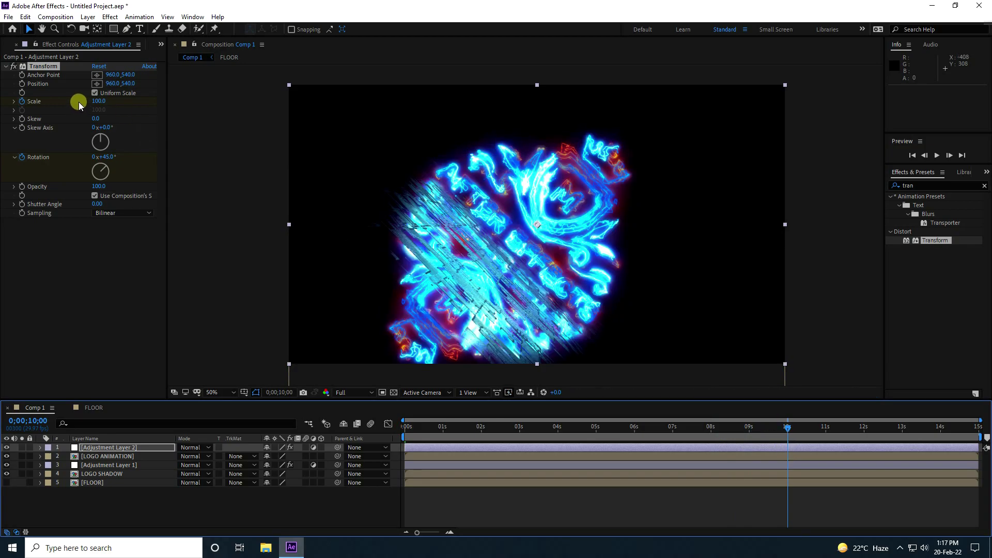
click(98, 103)
text(1)
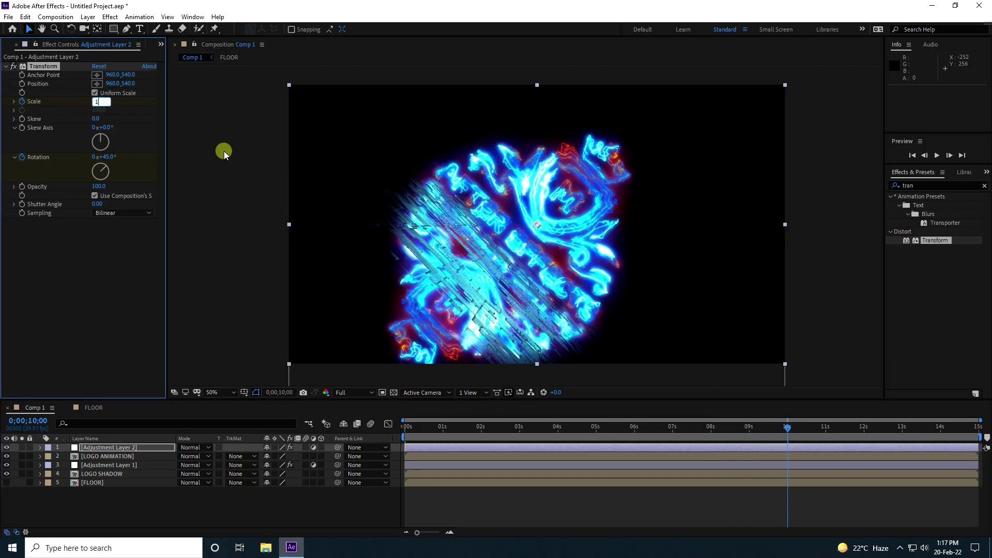
text(35)
key(Return)
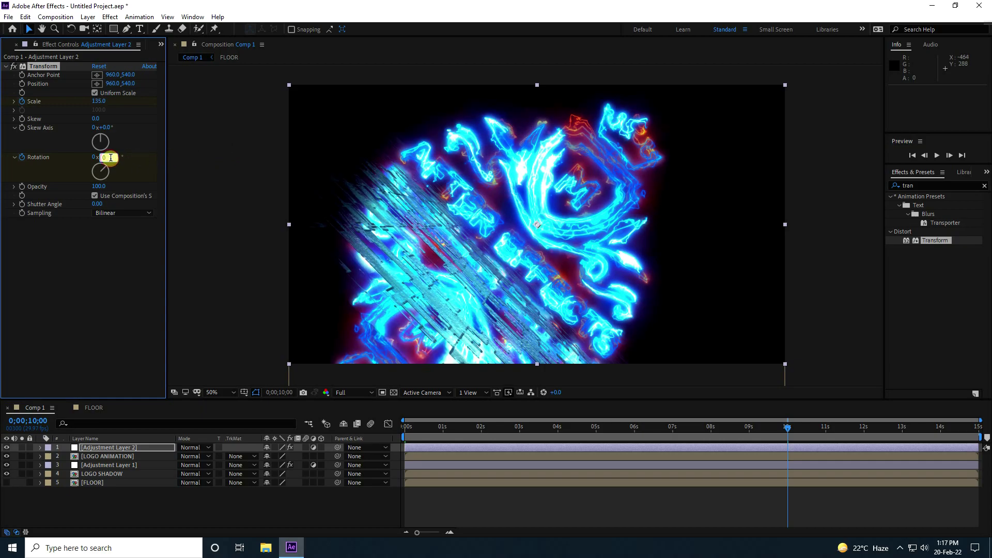
key(Return)
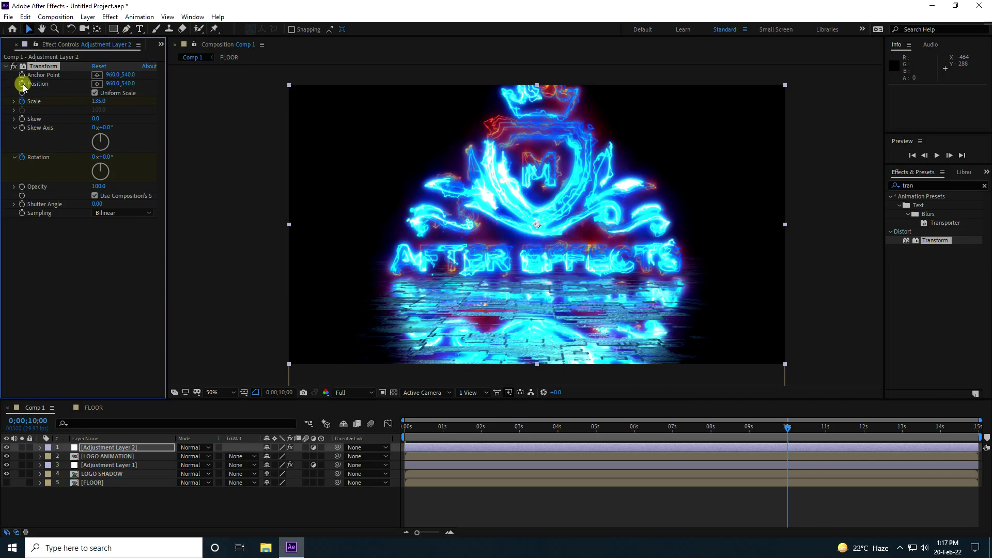
drag(423, 431, 333, 433)
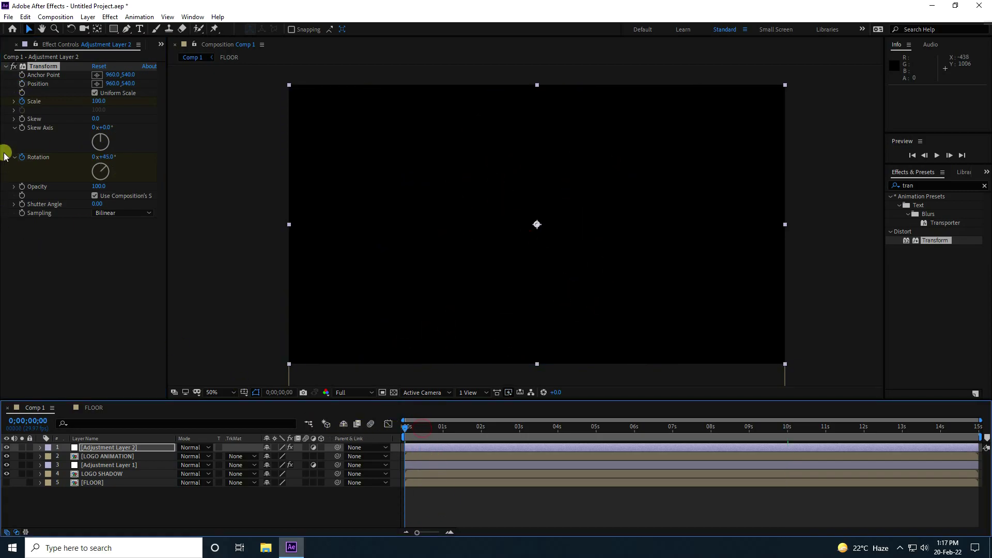
click(34, 84)
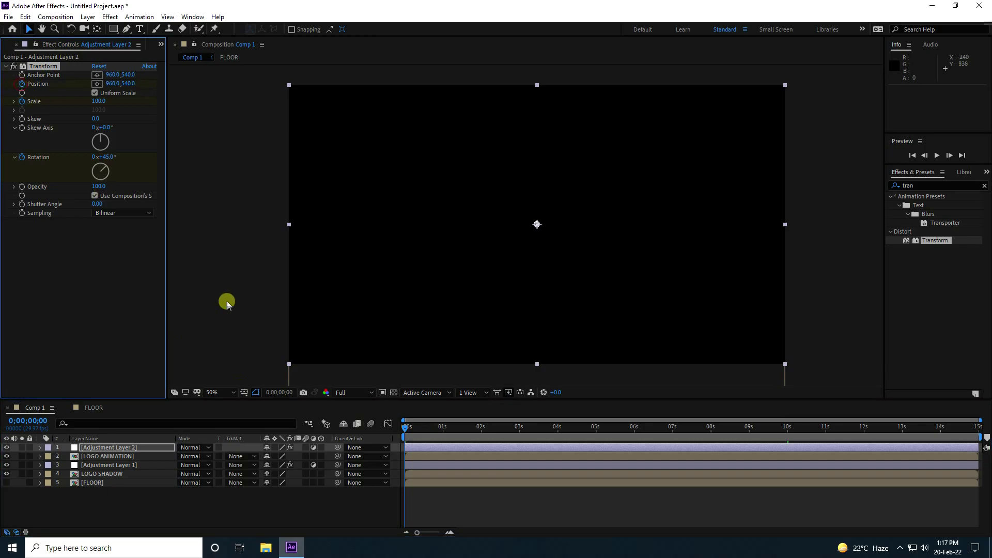
Keyframe the Transform Position down to 960, 639 at the ten-second mark
key(u)
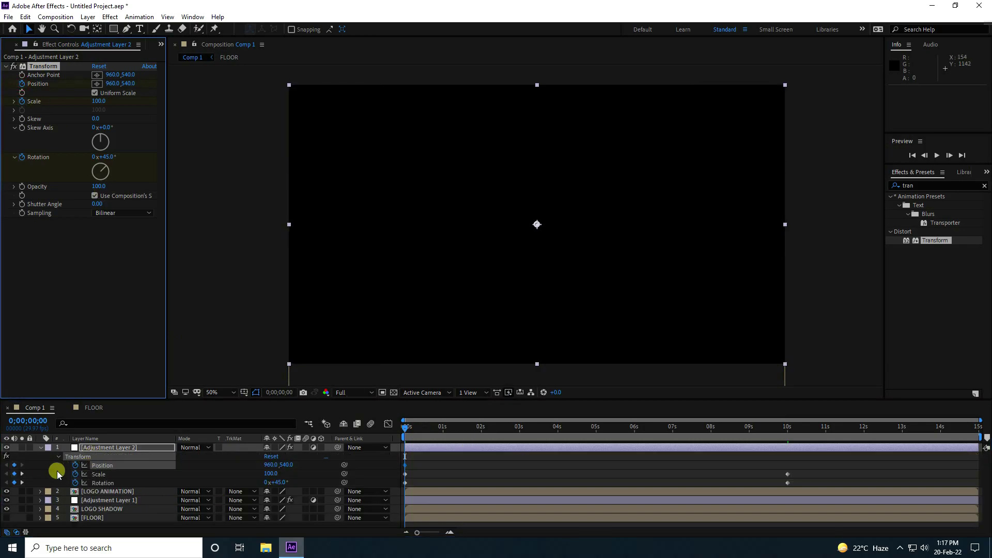
click(23, 474)
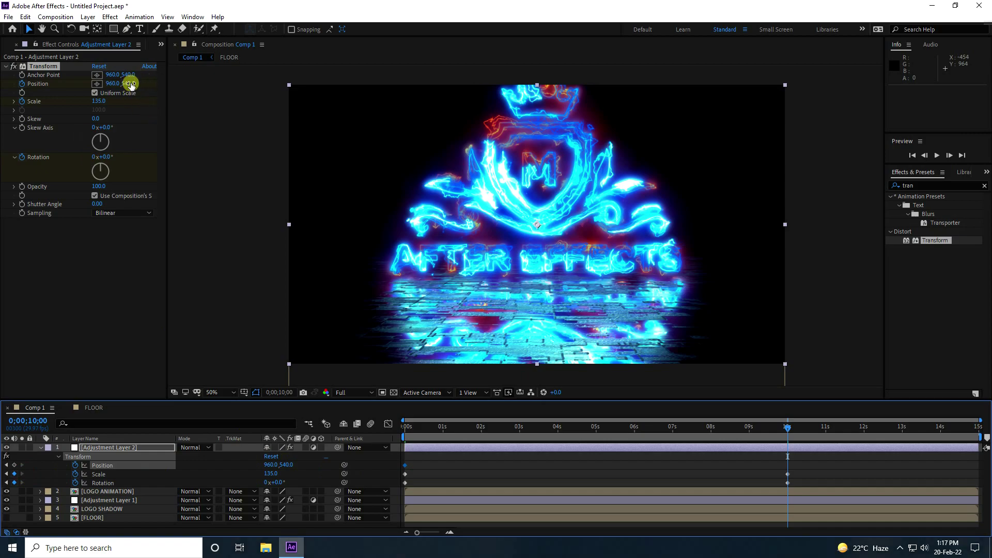
drag(130, 85, 534, 301)
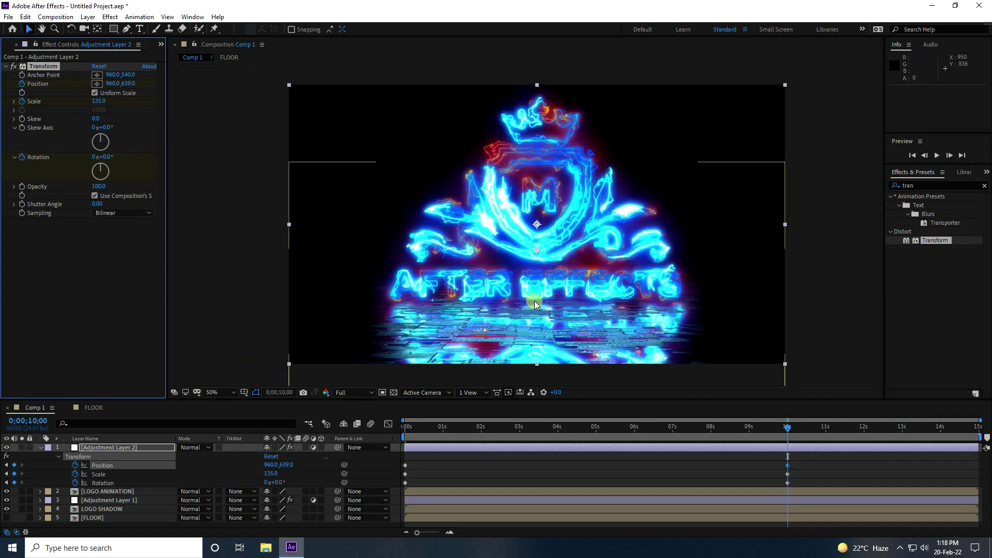
Select the ten-second keyframes and preview the rotating, growing logo intro from the start
drag(788, 430, 314, 443)
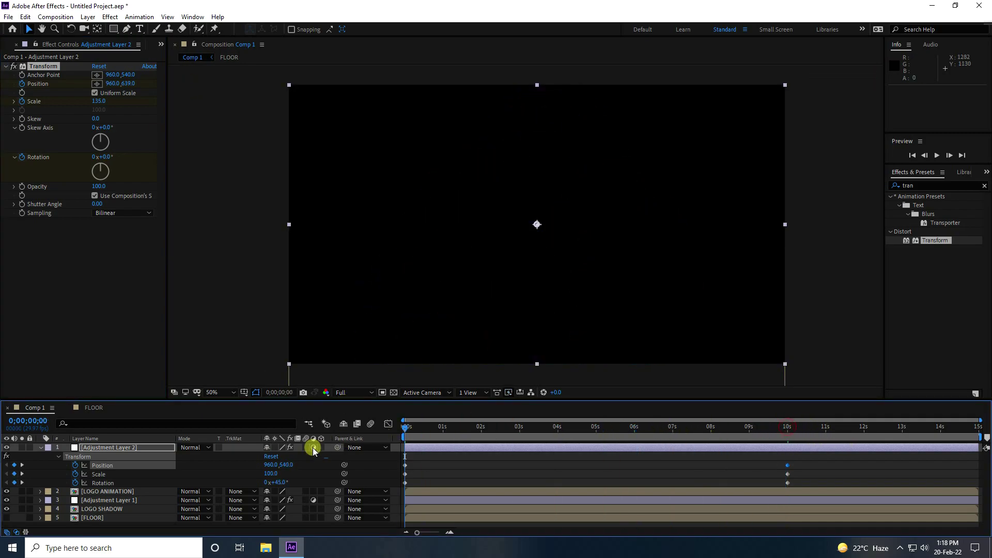
drag(804, 459, 401, 499)
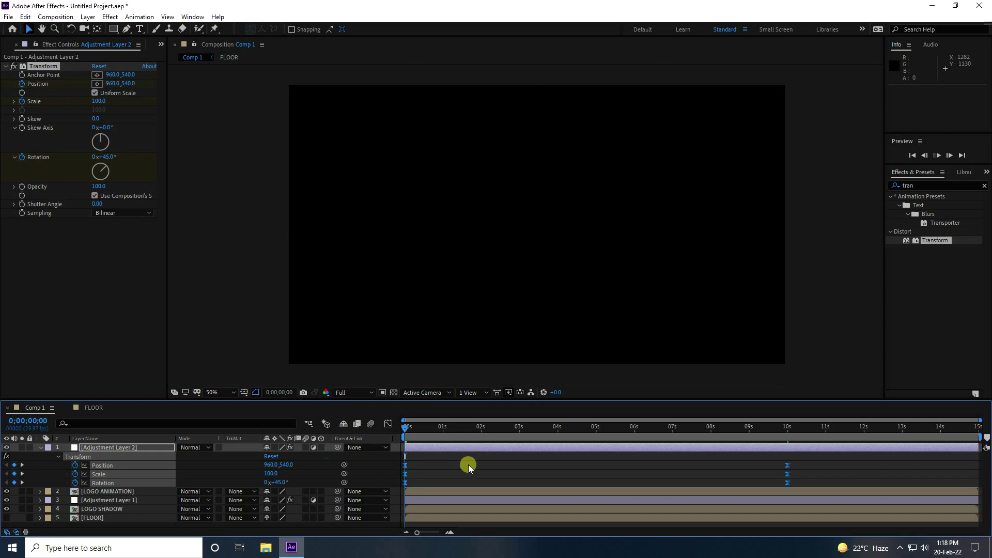
key(space)
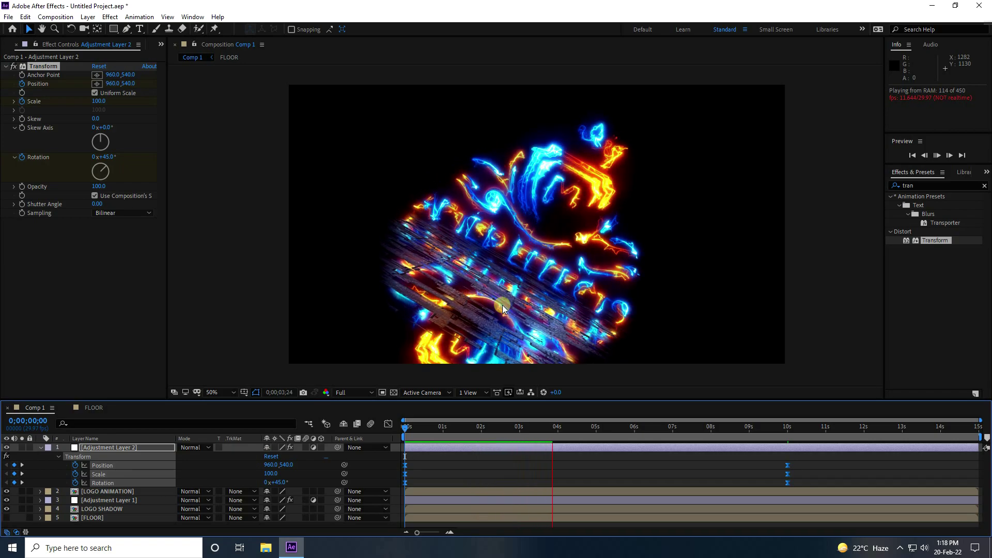
key(space)
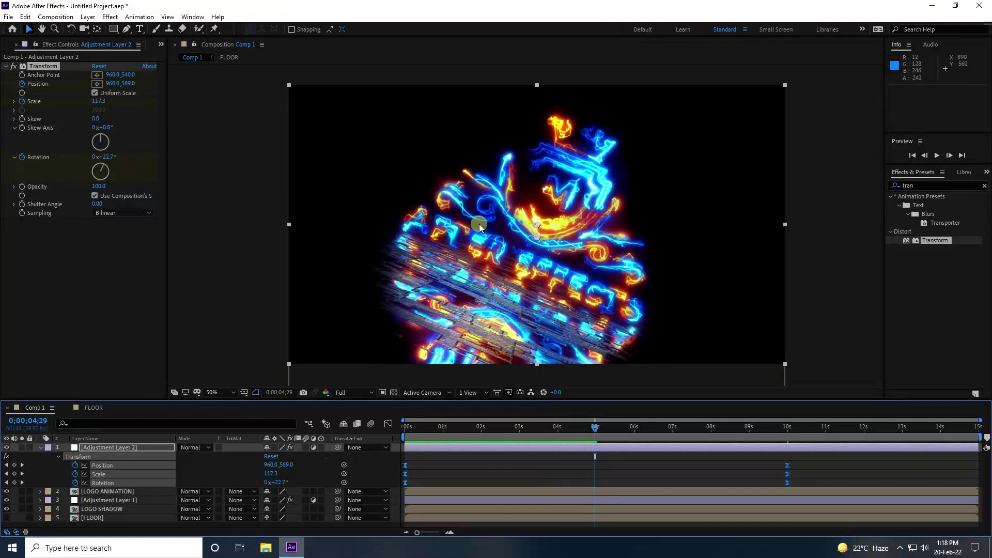
click(15, 43)
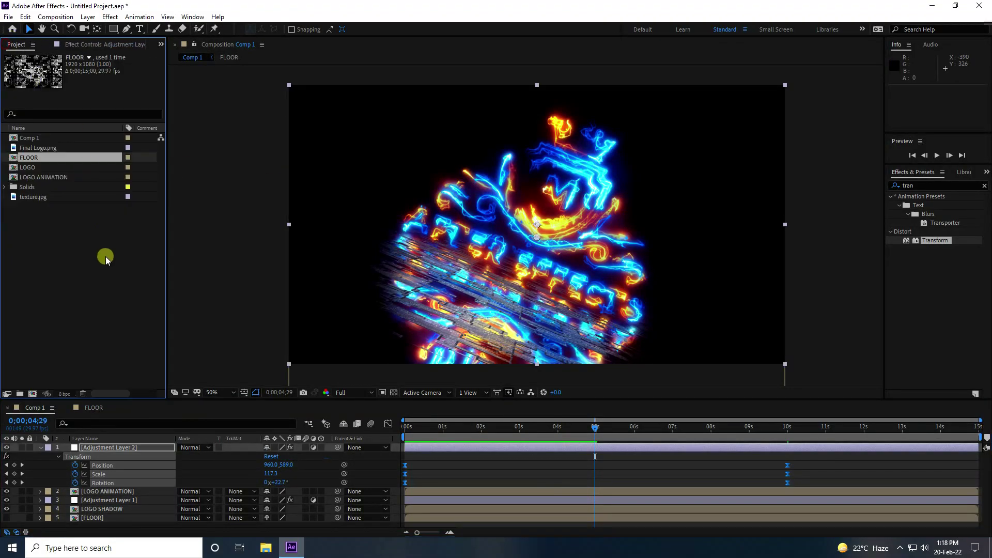
Import Particles.mp4 and BG Smoke.mp4 together through the Project panel's Import > File command
right_click(66, 260)
mouse_move(103, 313)
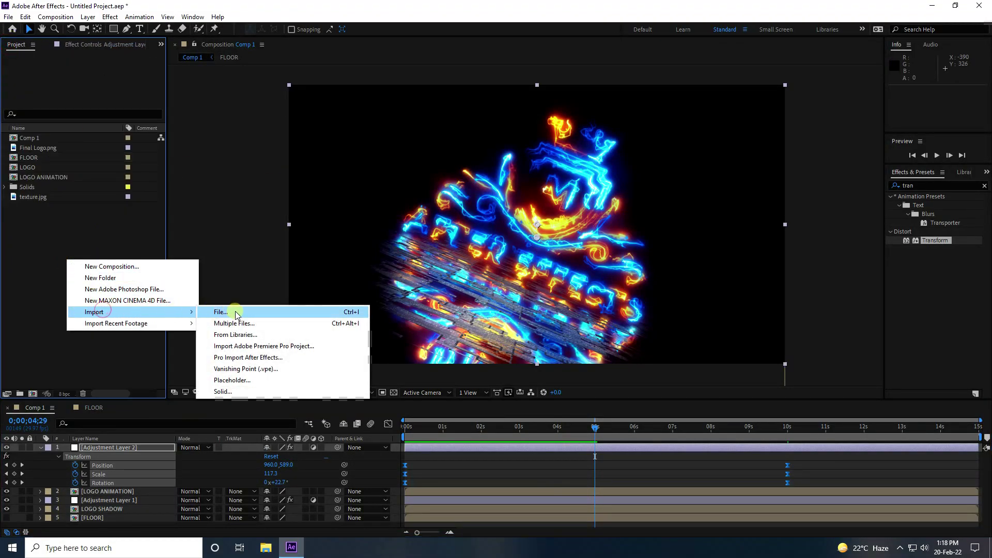
click(235, 311)
scroll(320, 188, down, 3)
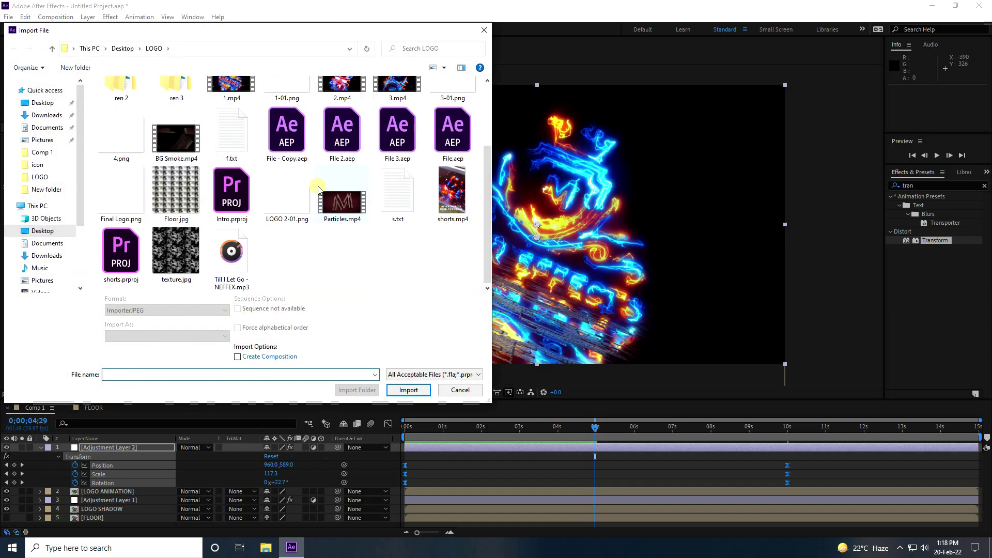
click(337, 212)
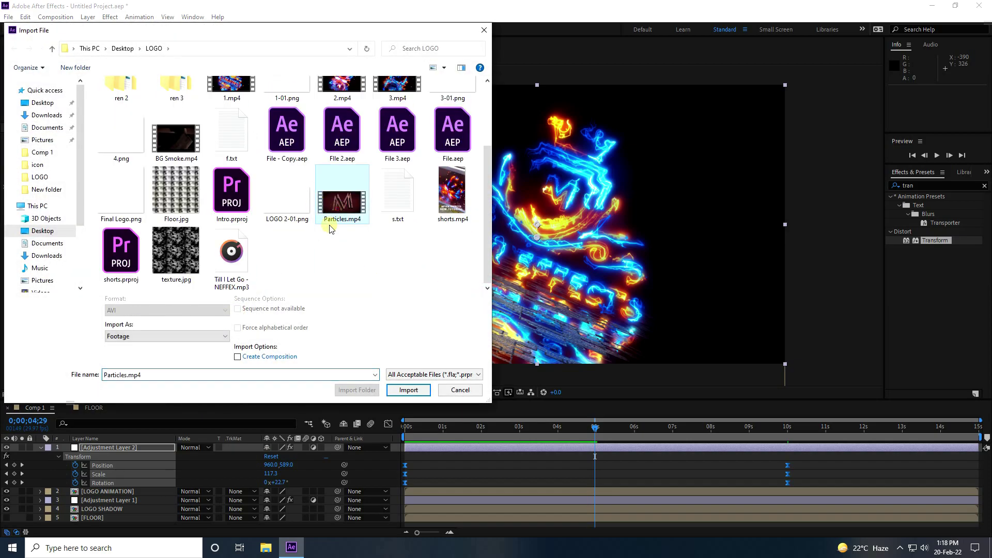
ctrl+click(173, 138)
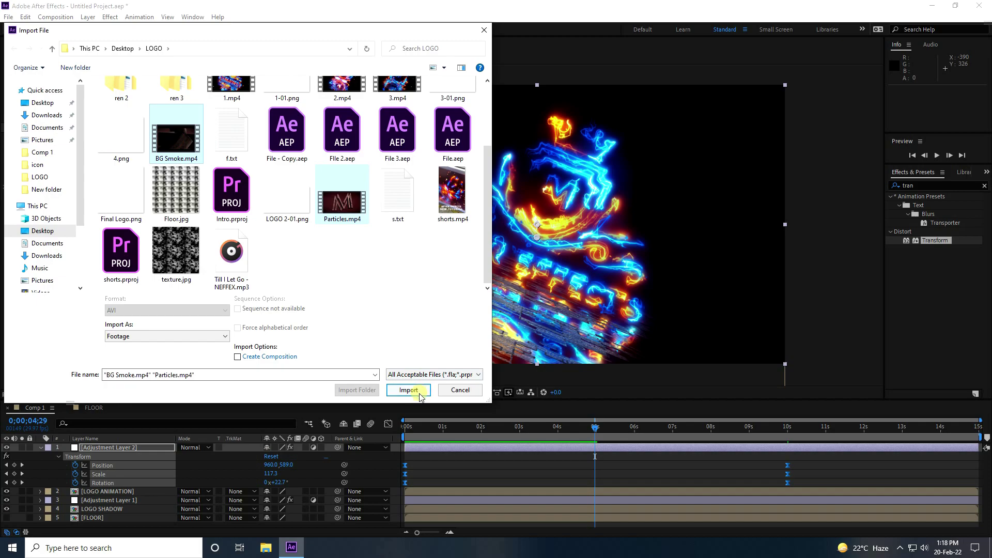
click(408, 390)
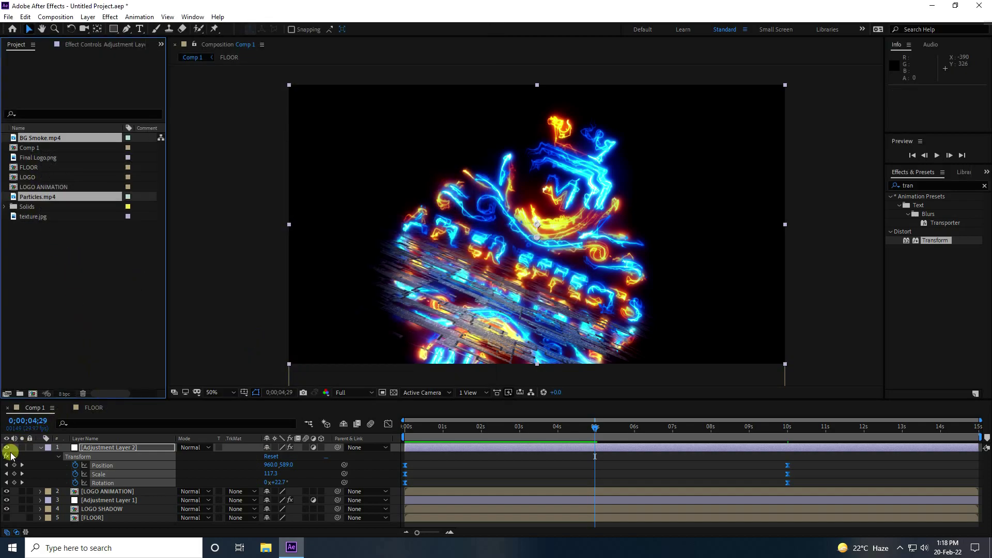
click(41, 448)
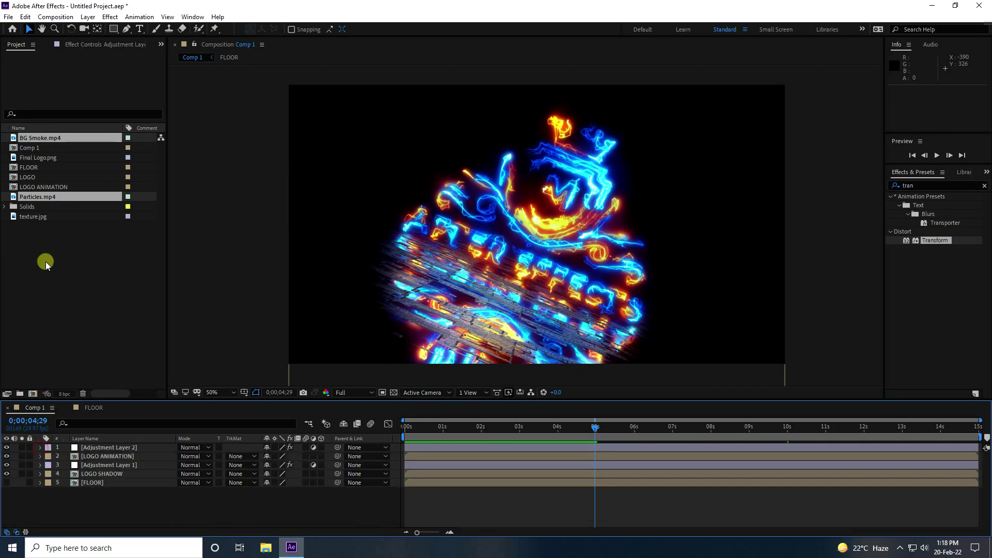
Add Particles.mp4 to Comp 1 as a layer with Add blend mode
click(46, 288)
click(38, 197)
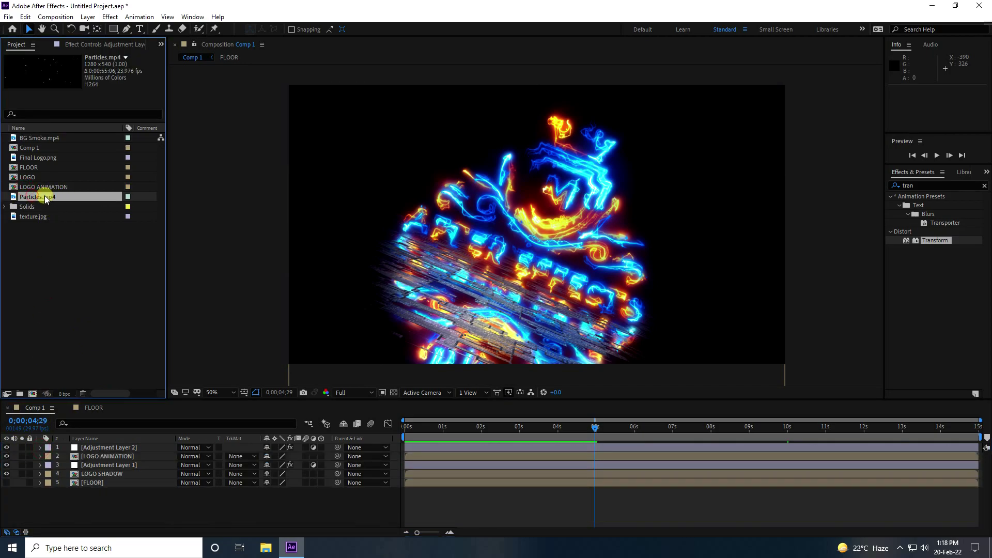
drag(44, 196, 132, 500)
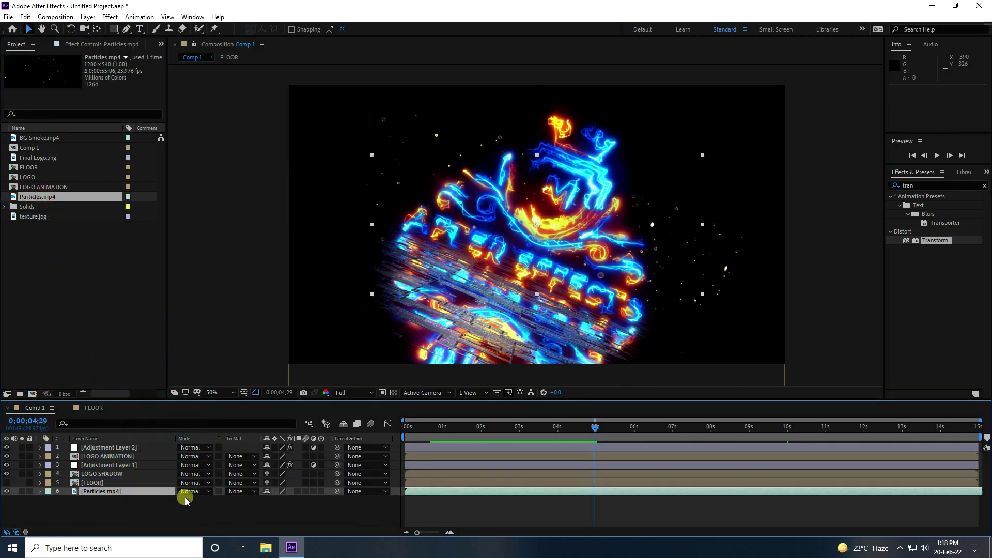
click(190, 491)
click(203, 145)
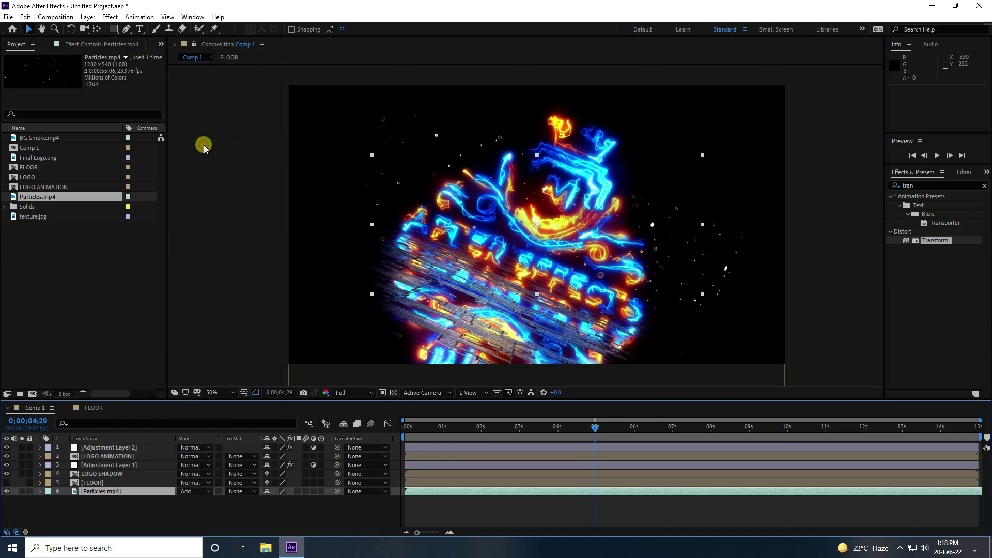
Scale the particles layer to 200% and preview the animation from the start
click(117, 491)
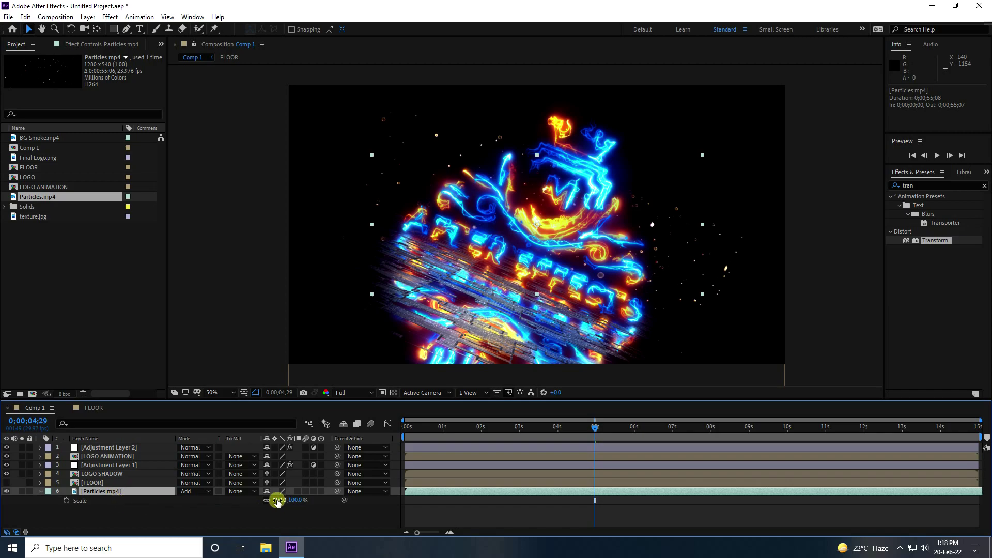
key(Return)
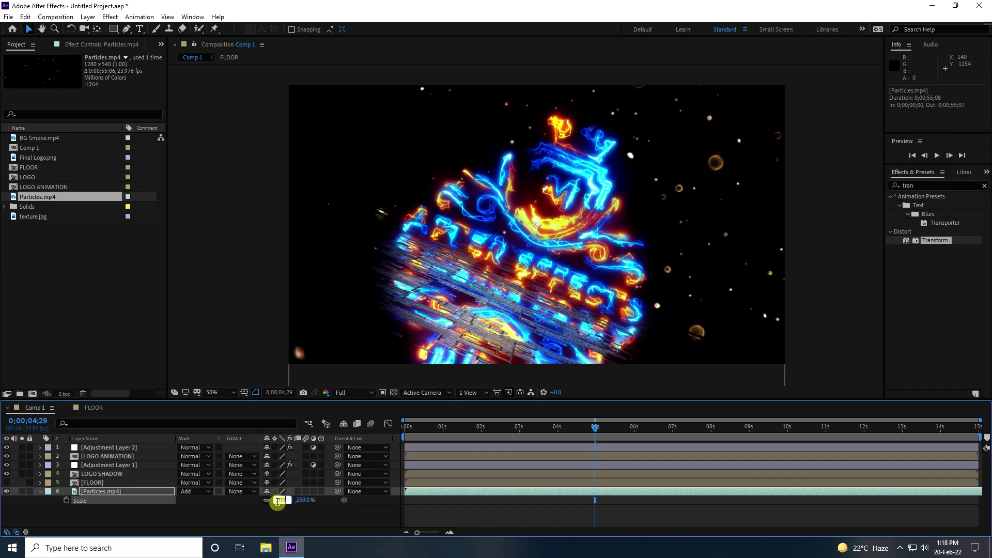
key(Return)
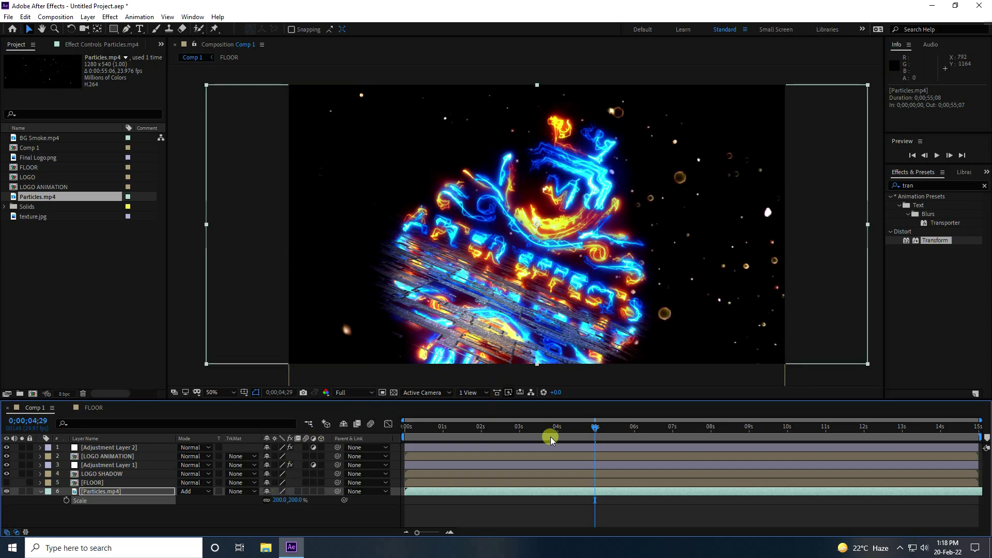
drag(593, 431, 372, 428)
key(space)
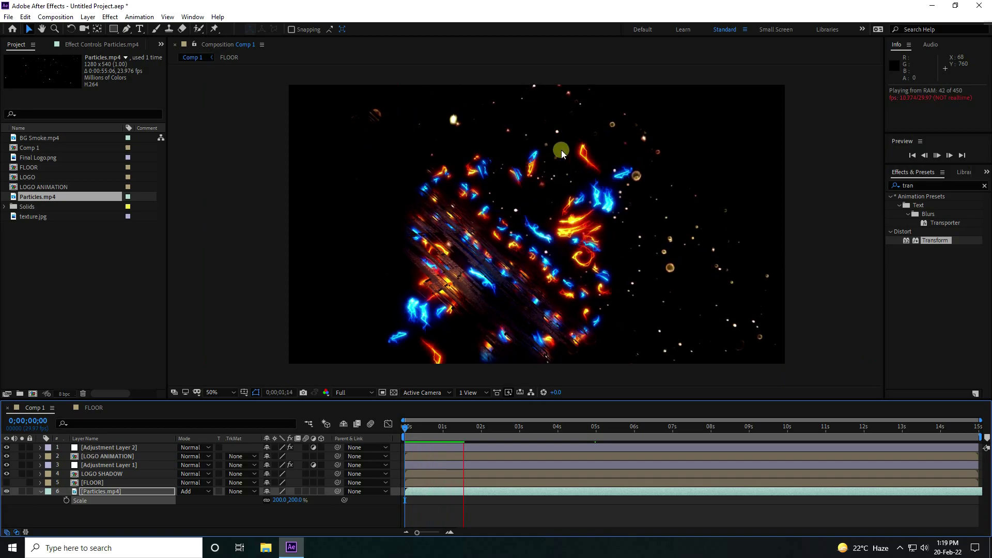
key(space)
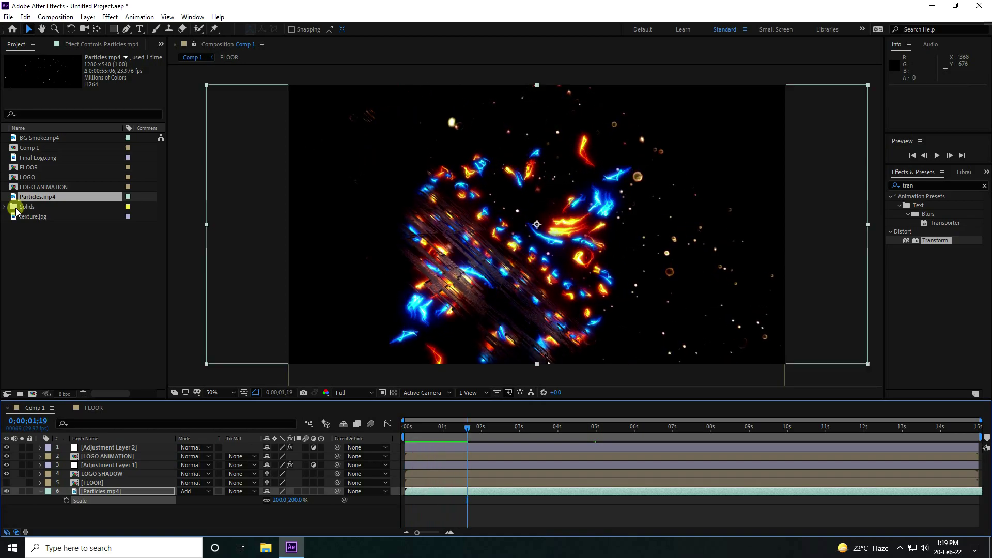
Add BG Smoke.mp4 below the particles layer with Add blend mode
click(37, 138)
drag(32, 138, 67, 510)
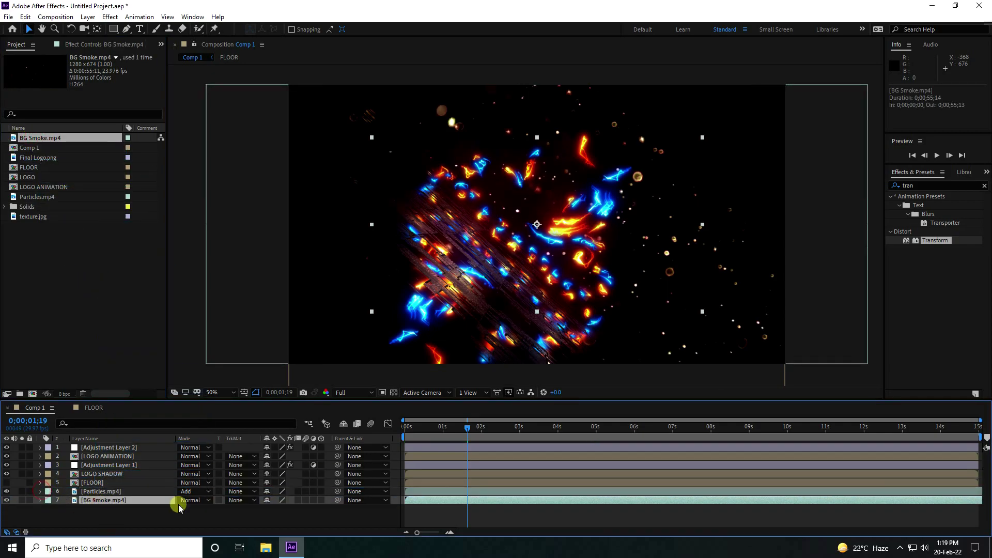
click(193, 501)
click(201, 153)
Scale the smoke layer up to 300%
key(s)
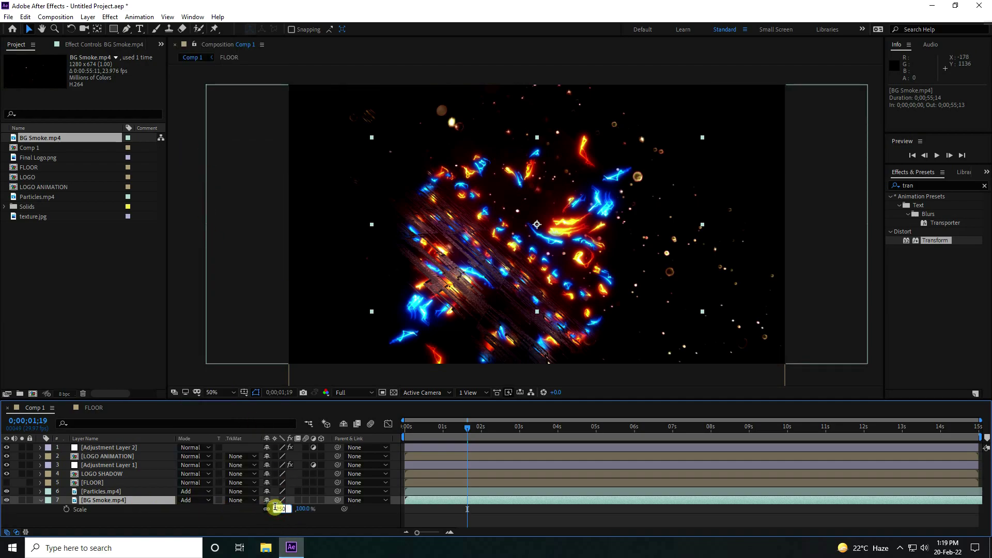
key(Return)
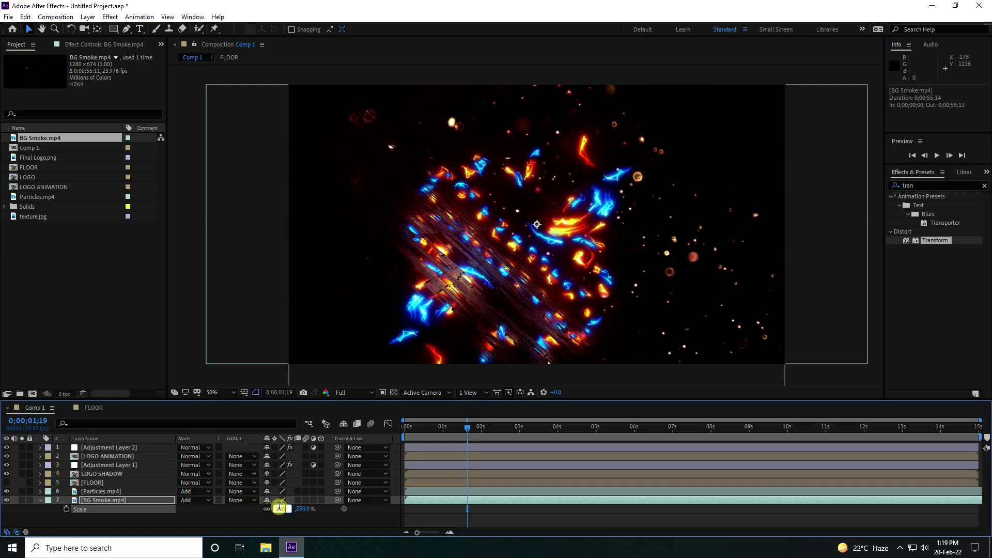
text(300)
key(Return)
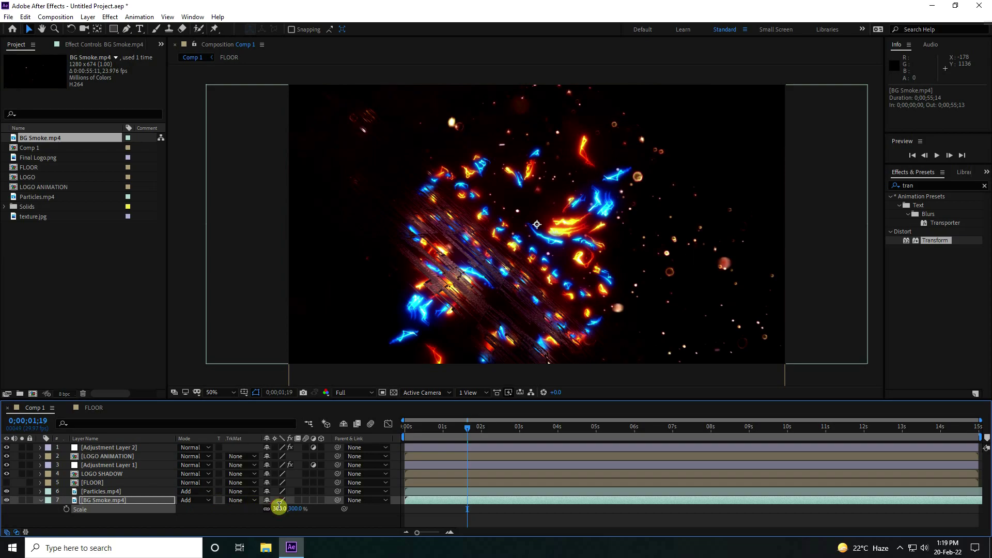
Set the smoke layer's opacity to 50% and preview the animation from the first frame
click(95, 501)
key(t)
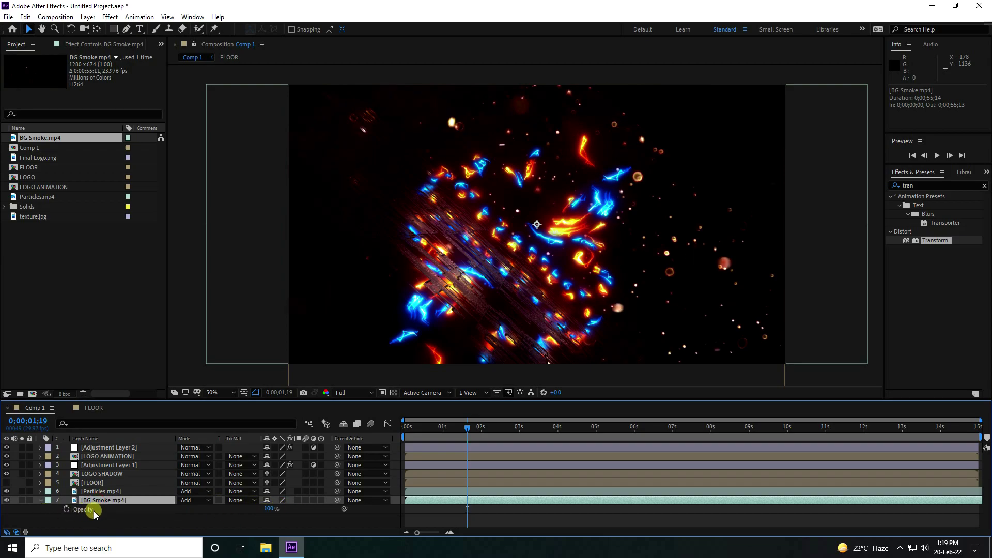
click(263, 512)
text(50)
key(Return)
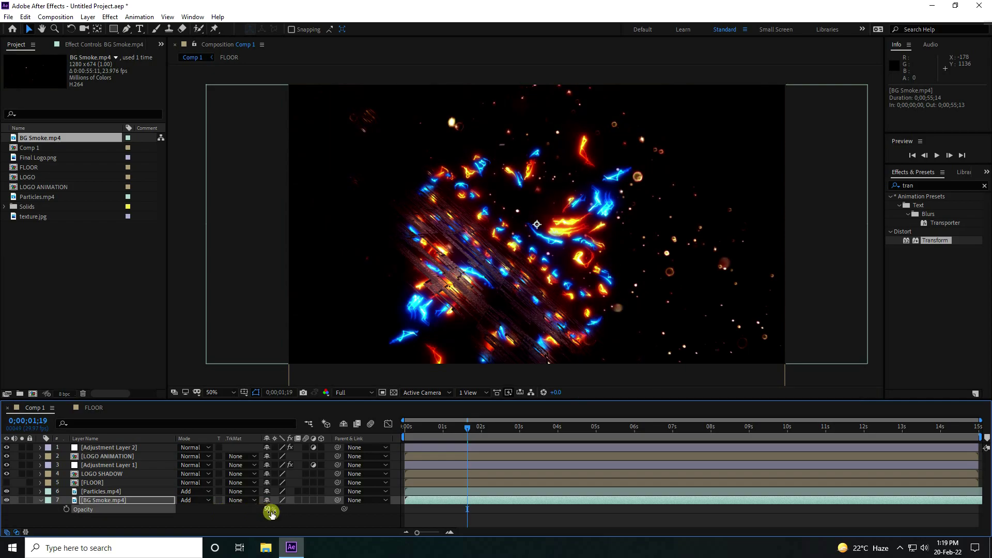
drag(464, 430, 360, 431)
key(space)
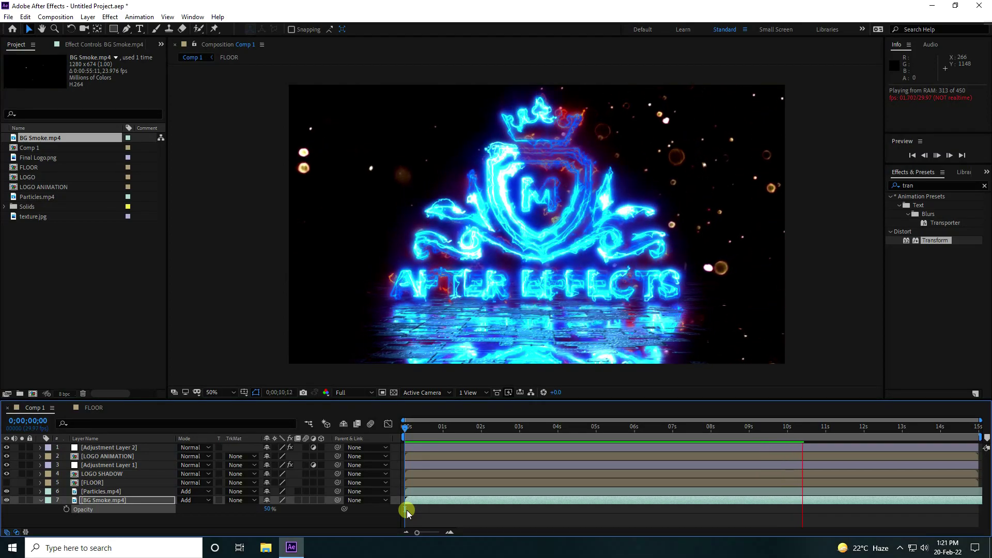
Replay the logo intro preview from the first frame
click(831, 428)
drag(832, 429, 237, 321)
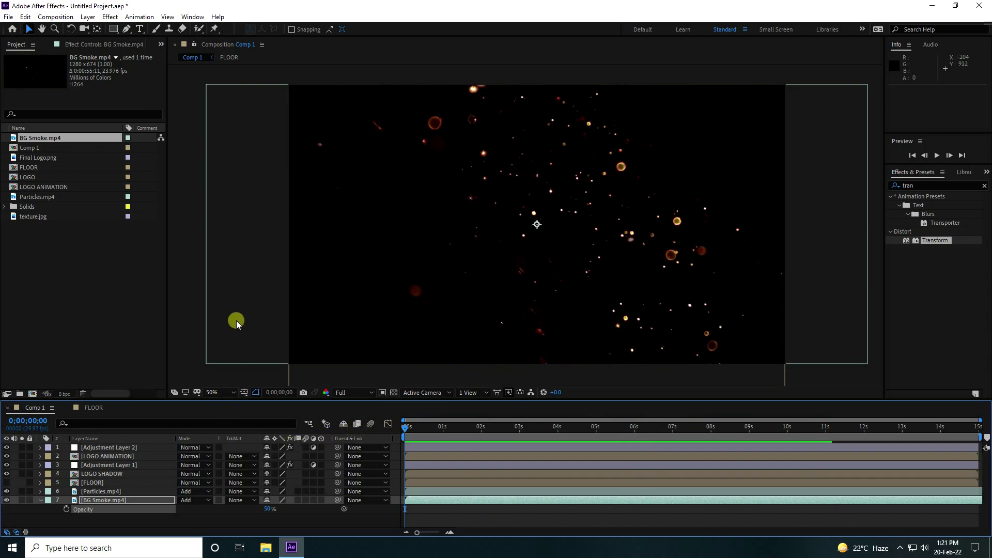
key(space)
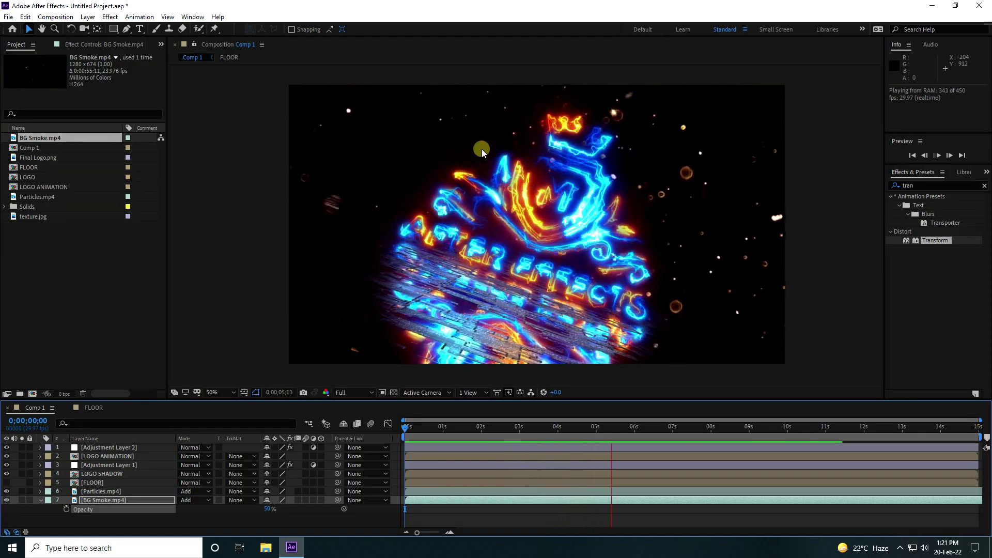
Maximize the Composition panel and play the intro from the start at 100% zoom
click(673, 427)
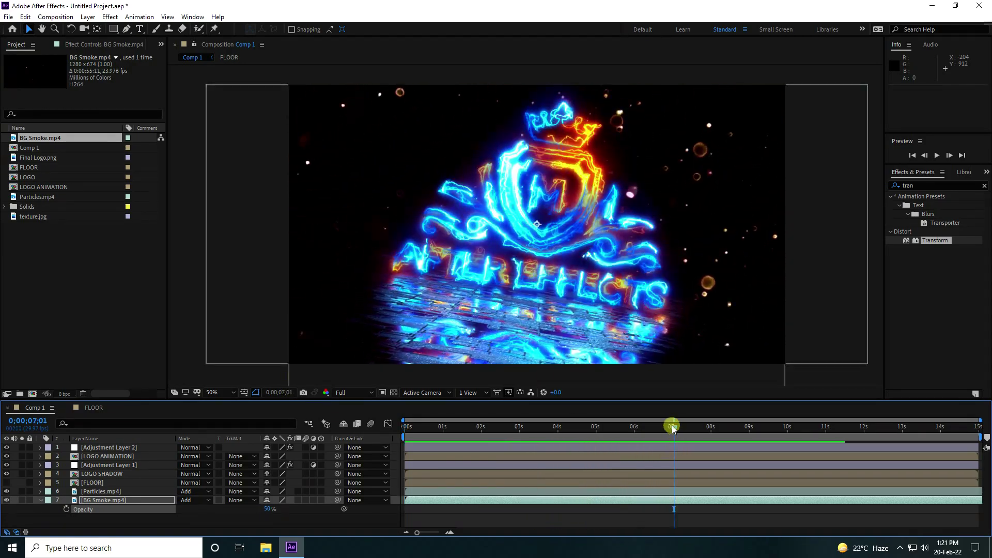
drag(673, 427, 270, 455)
key(grave)
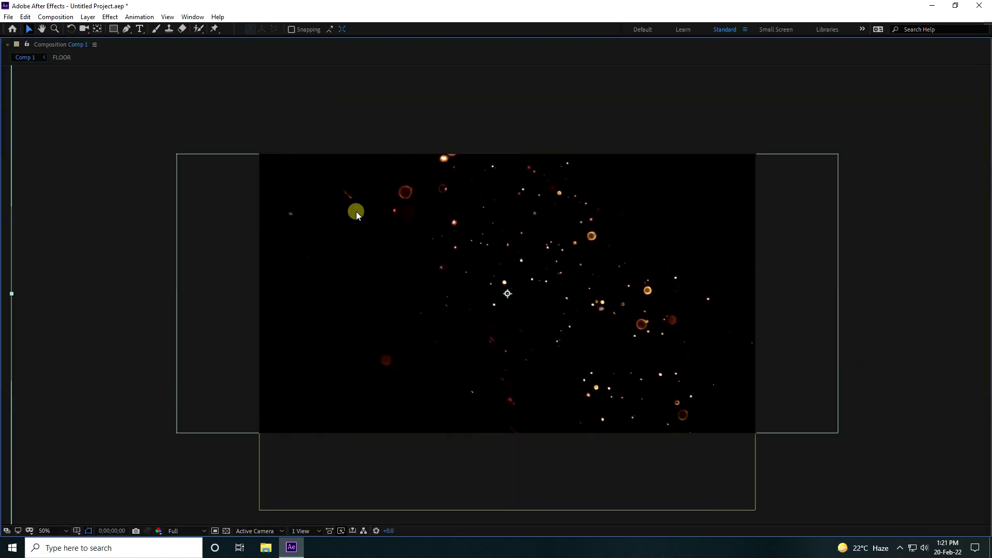
key(space)
key(slash)
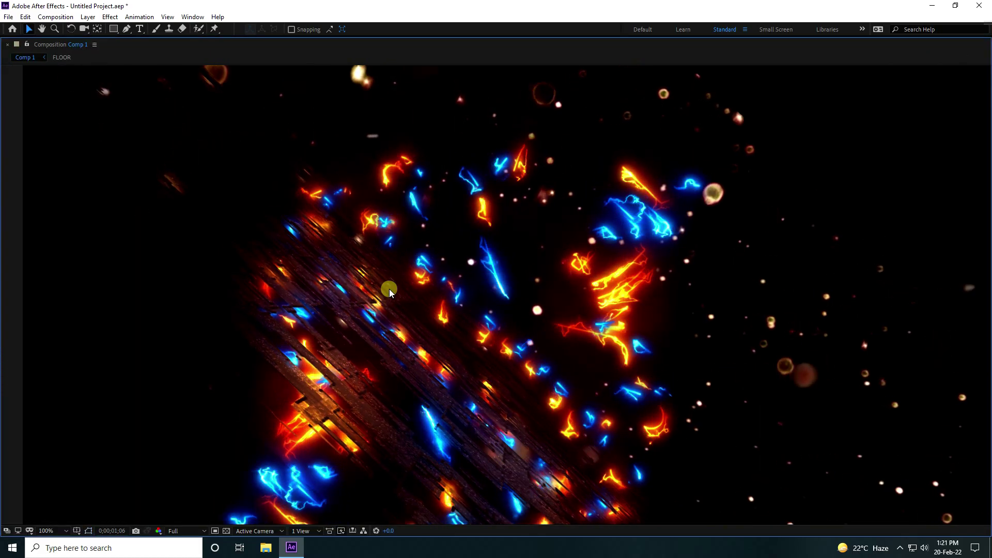